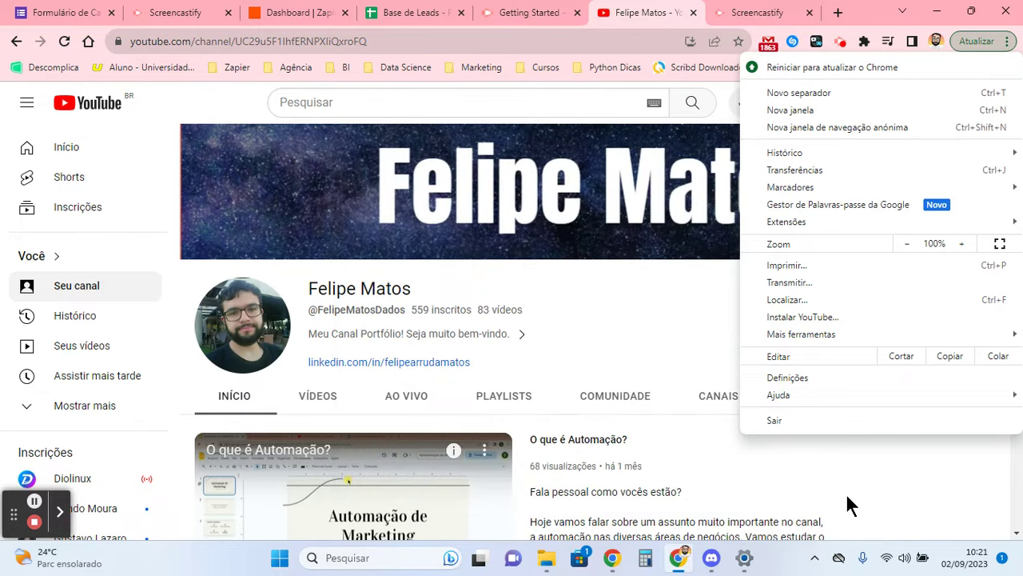
- Reload the Zapier dashboard and scroll through its recent Zaps
{"action": "left_click", "coordinate": [823, 482]}
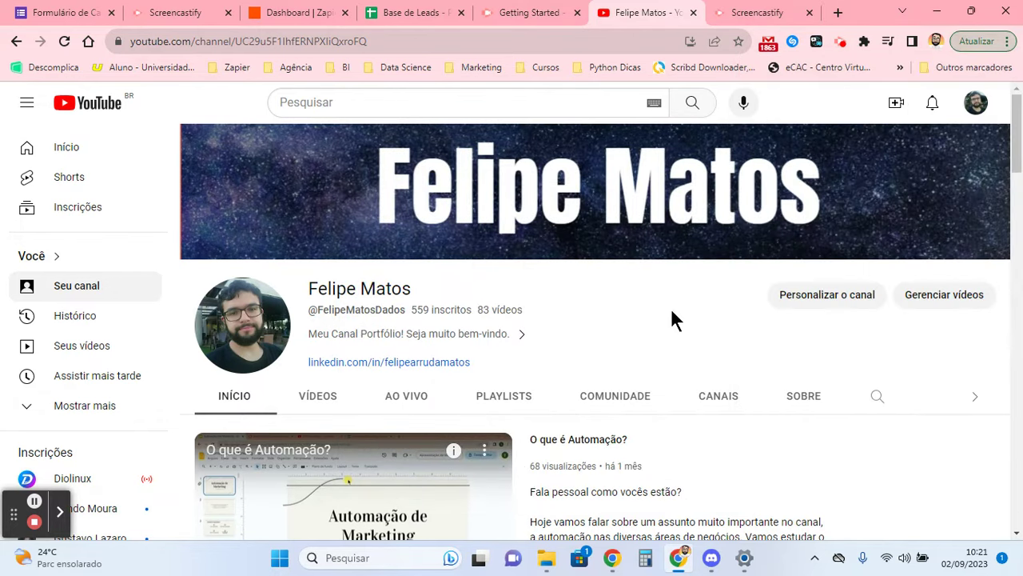
{"action": "scroll", "coordinate": [560, 303], "scroll_direction": "down", "scroll_amount": 3}
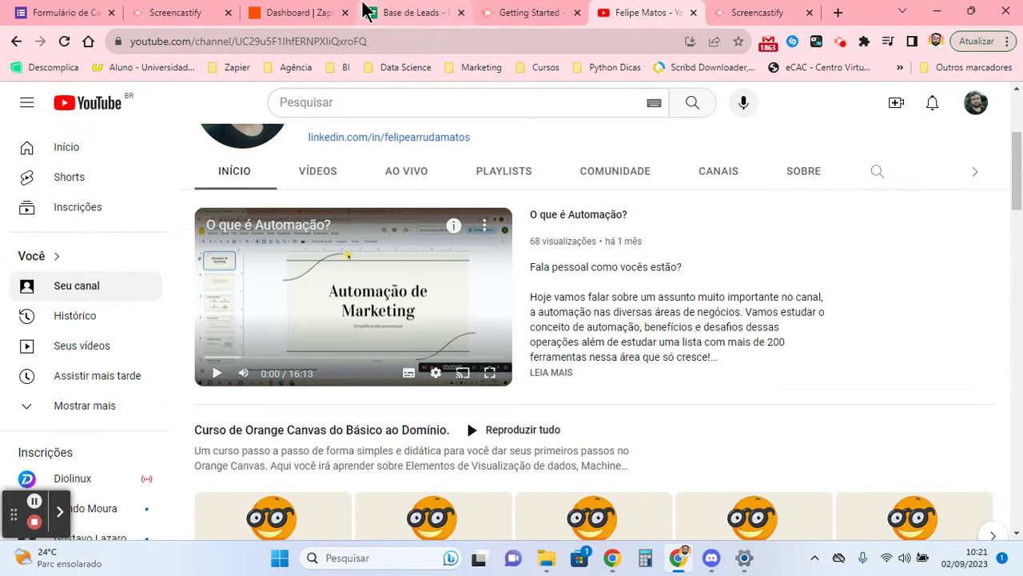
{"action": "left_click", "coordinate": [291, 9]}
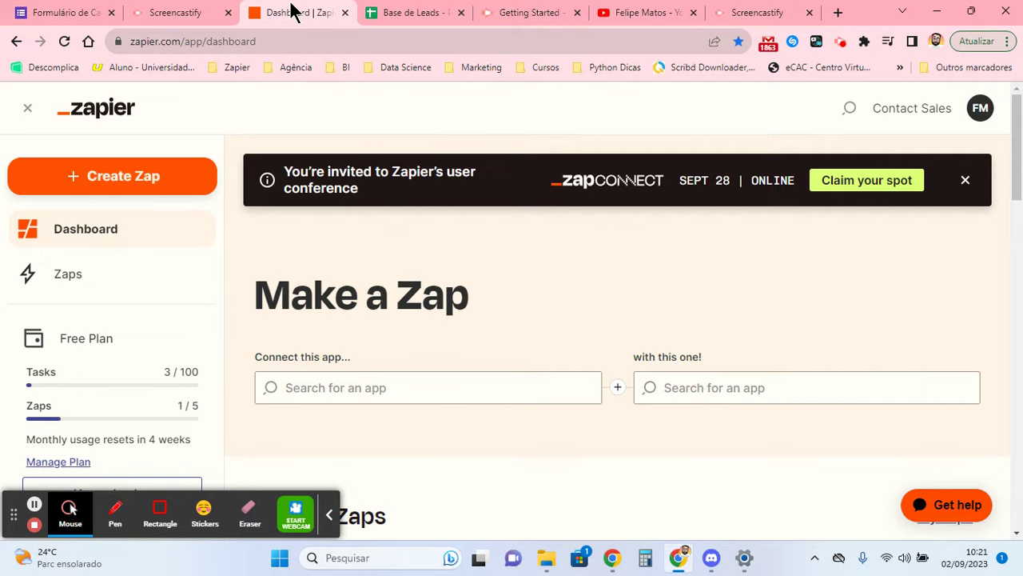
{"action": "left_click", "coordinate": [122, 112]}
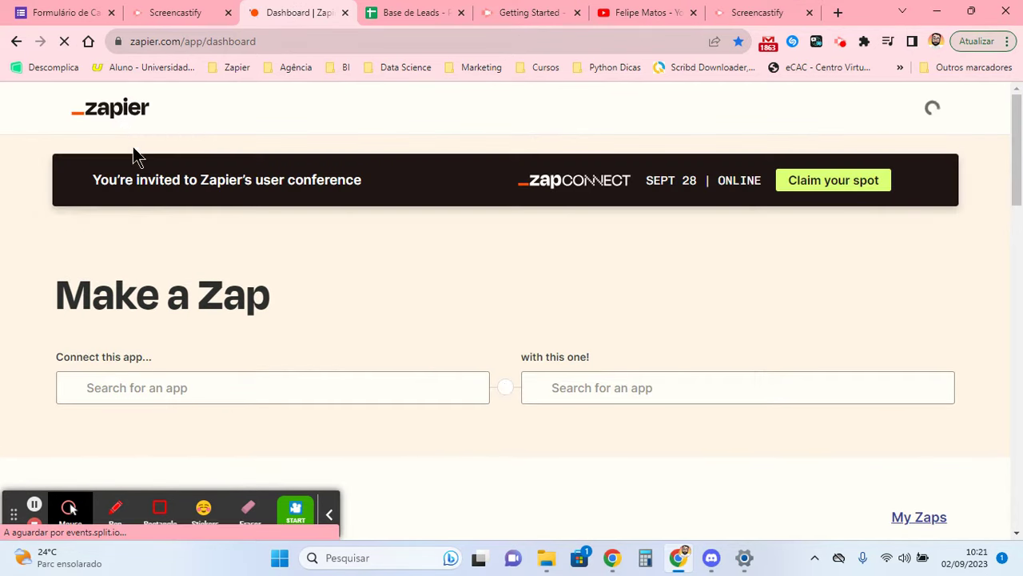
{"action": "scroll", "coordinate": [424, 320], "scroll_direction": "down", "scroll_amount": 5}
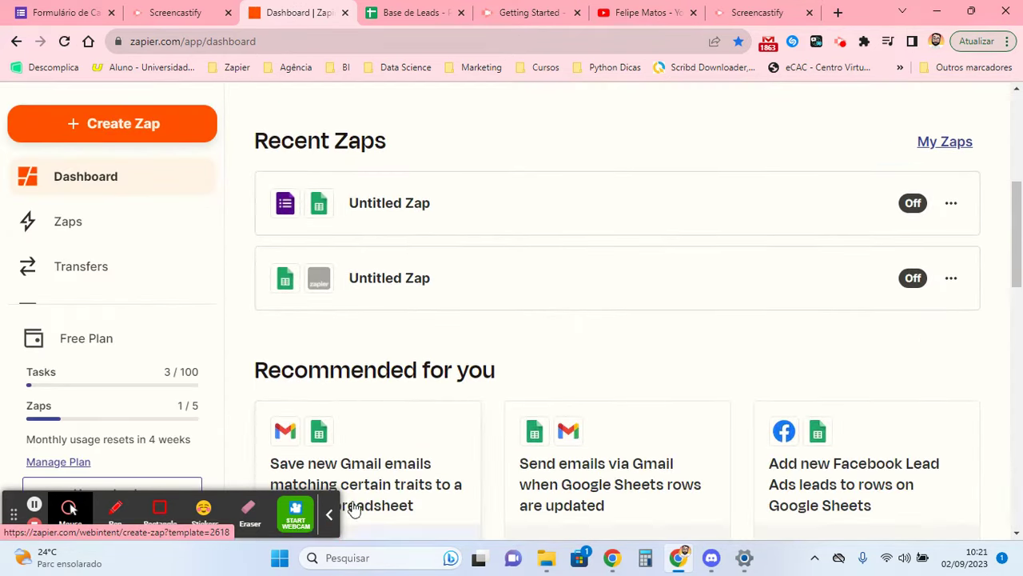
{"action": "scroll", "coordinate": [452, 295], "scroll_direction": "down", "scroll_amount": 6}
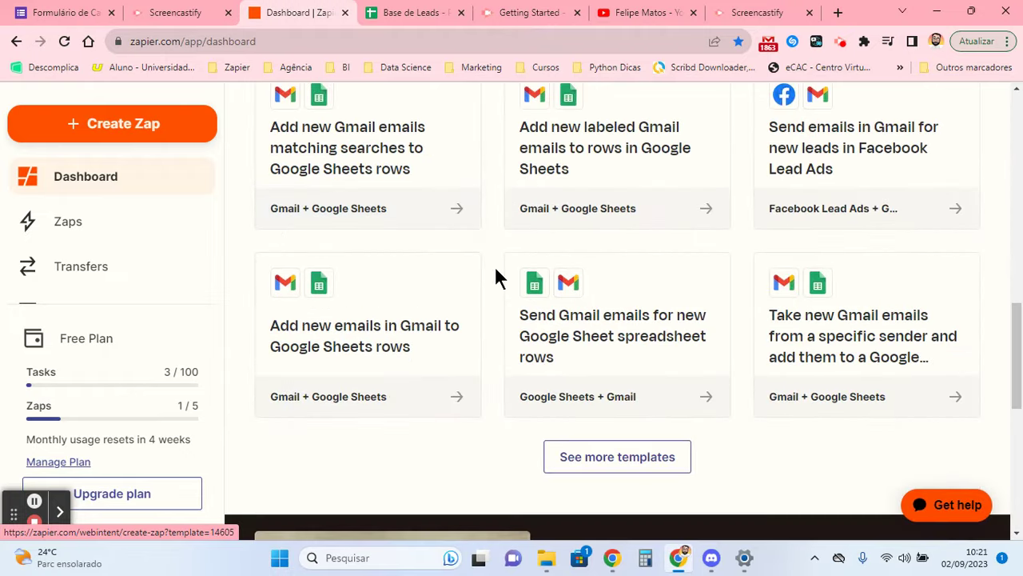
{"action": "scroll", "coordinate": [496, 275], "scroll_direction": "down", "scroll_amount": 3}
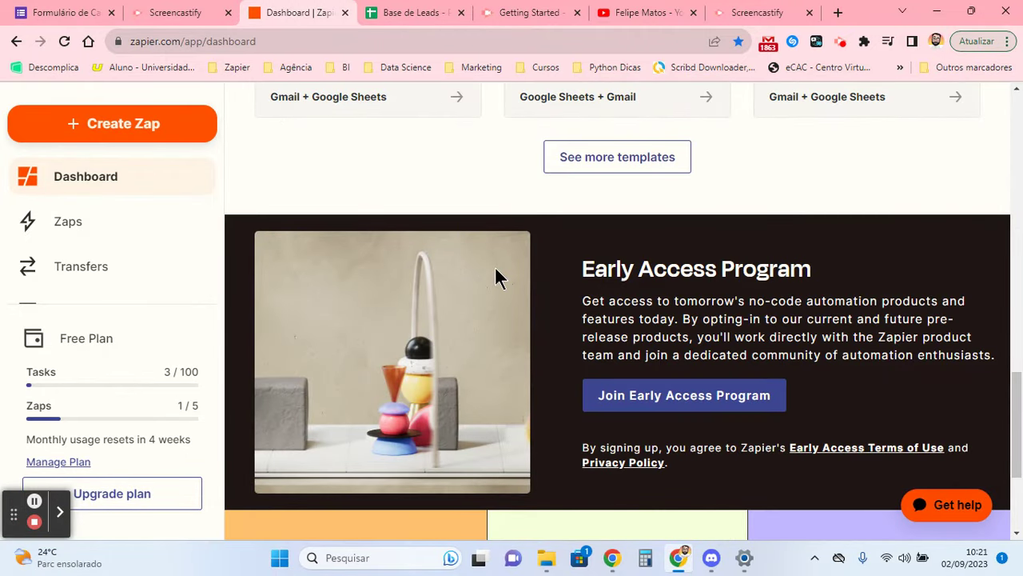
{"action": "scroll", "coordinate": [496, 275], "scroll_direction": "down", "scroll_amount": 3}
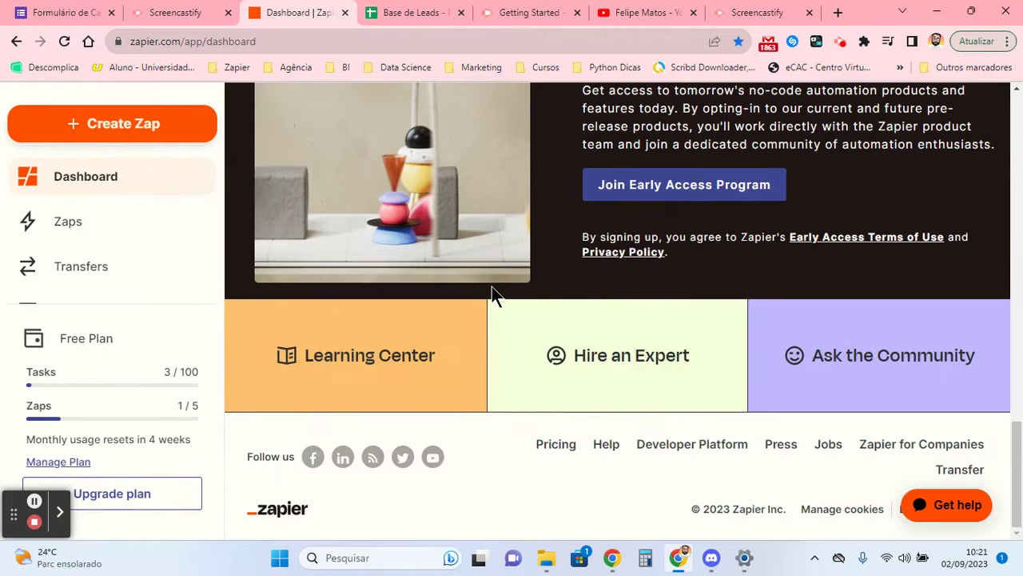
{"action": "scroll", "coordinate": [492, 288], "scroll_direction": "up", "scroll_amount": 8}
{"action": "scroll", "coordinate": [567, 336], "scroll_direction": "down", "scroll_amount": 3}
- Load more recommended Zap templates and browse them before returning to the lead form
{"action": "left_click", "coordinate": [574, 329]}
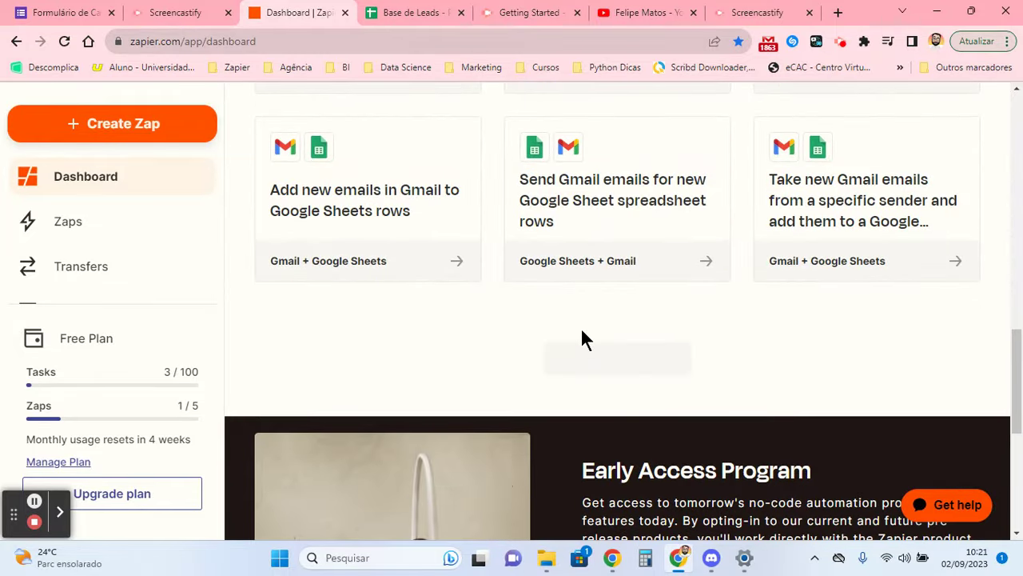
{"action": "scroll", "coordinate": [487, 222], "scroll_direction": "up", "scroll_amount": 8}
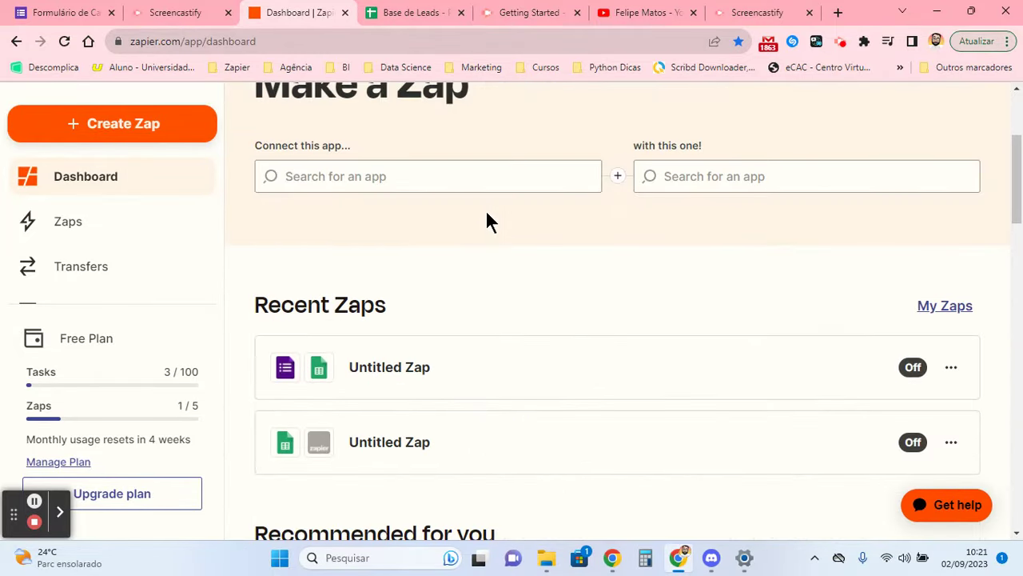
{"action": "scroll", "coordinate": [487, 213], "scroll_direction": "down", "scroll_amount": 15}
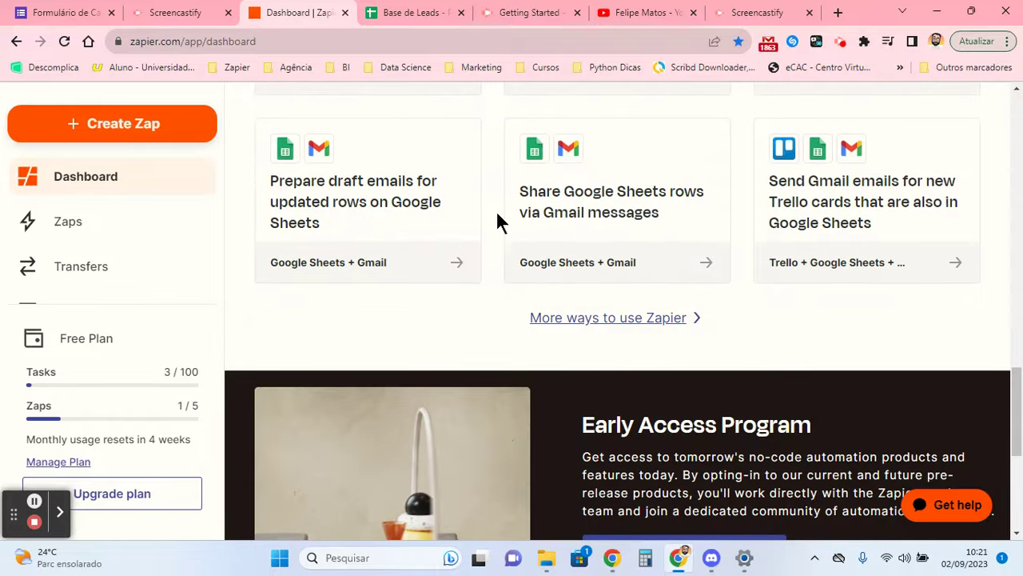
{"action": "scroll", "coordinate": [496, 210], "scroll_direction": "up", "scroll_amount": 4}
{"action": "scroll", "coordinate": [497, 210], "scroll_direction": "down", "scroll_amount": 5}
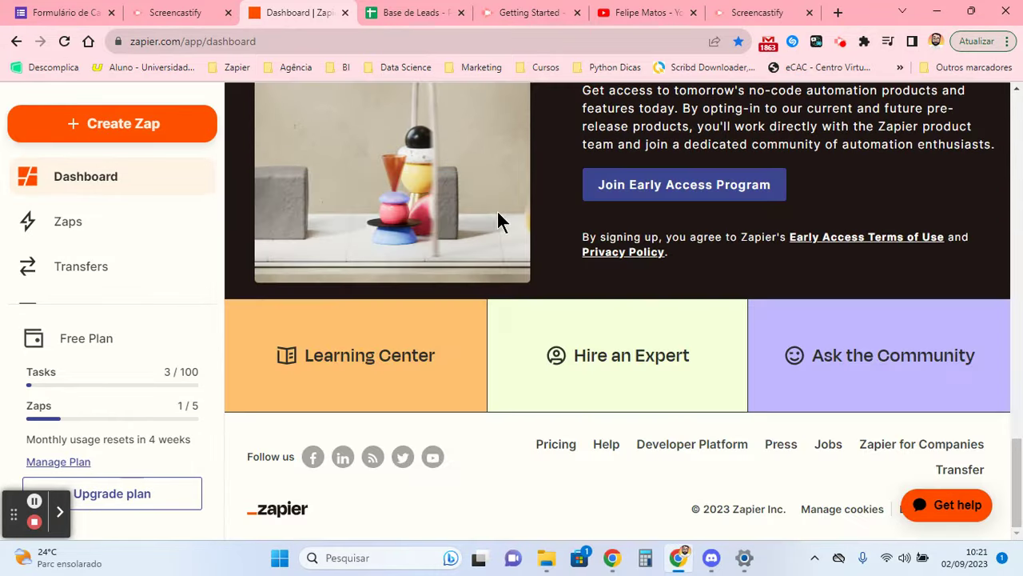
{"action": "scroll", "coordinate": [496, 210], "scroll_direction": "up", "scroll_amount": 6}
{"action": "scroll", "coordinate": [496, 210], "scroll_direction": "up", "scroll_amount": 6}
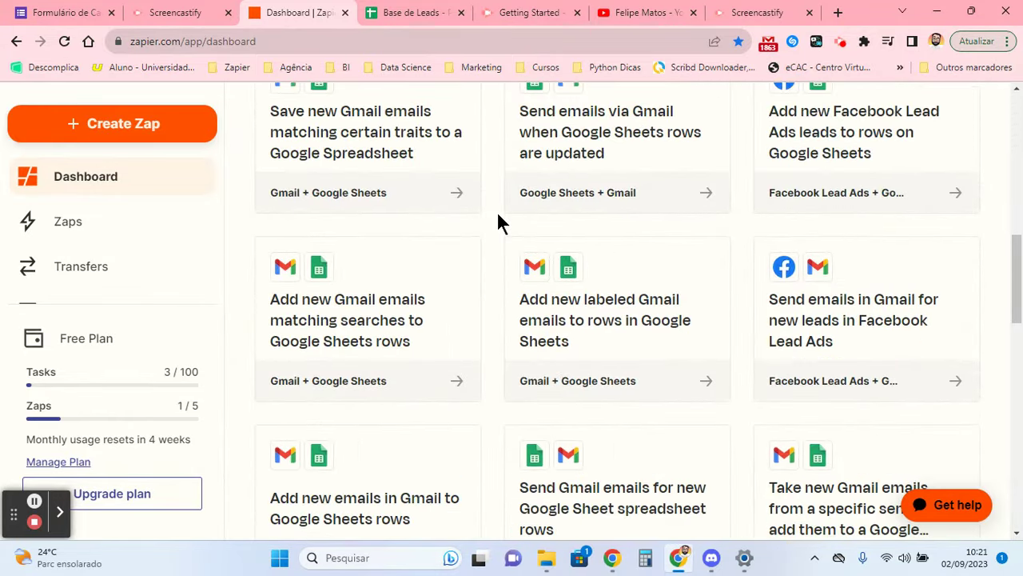
{"action": "scroll", "coordinate": [496, 212], "scroll_direction": "down", "scroll_amount": 3}
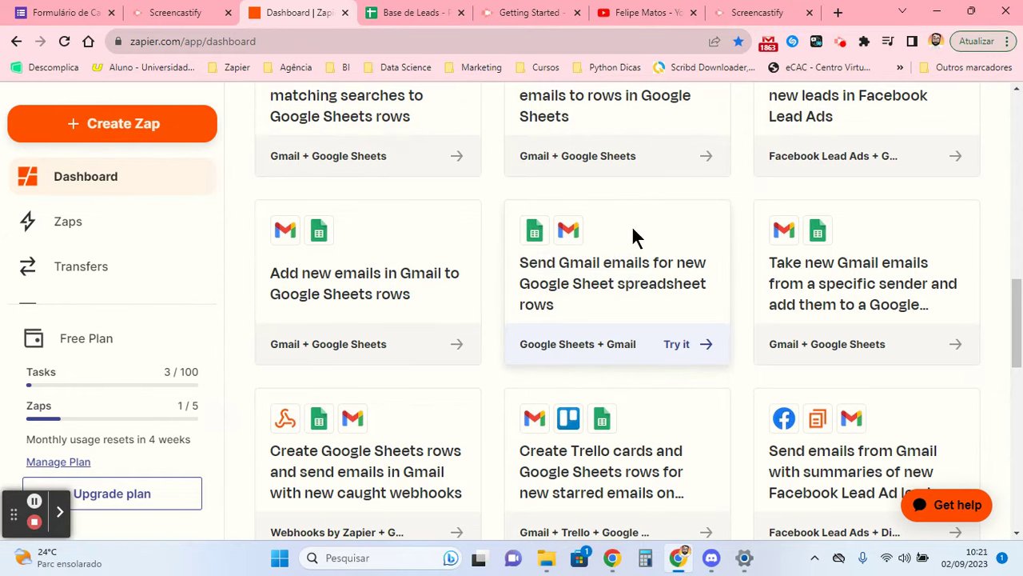
{"action": "scroll", "coordinate": [506, 229], "scroll_direction": "down", "scroll_amount": 4}
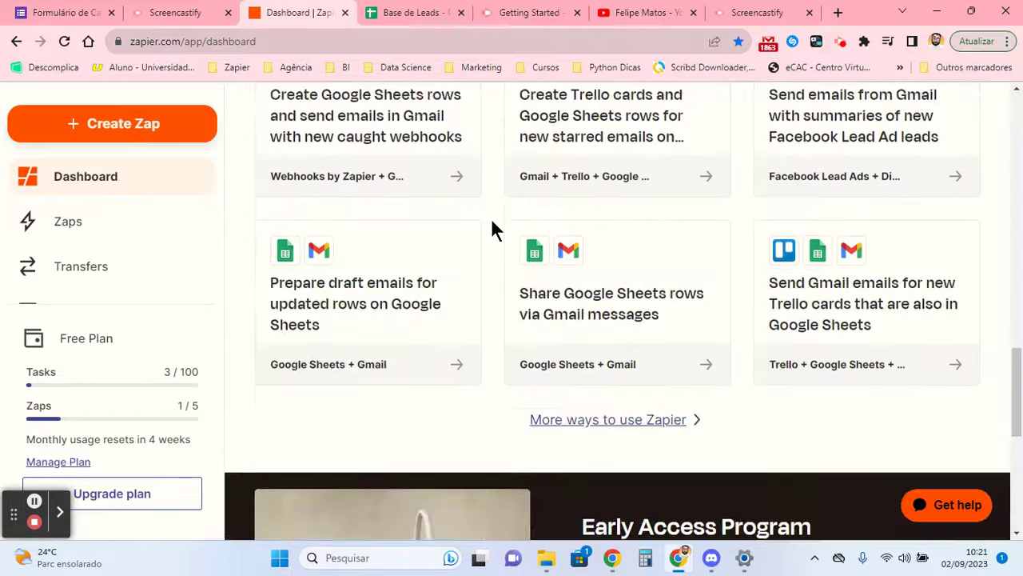
{"action": "scroll", "coordinate": [494, 229], "scroll_direction": "up", "scroll_amount": 3}
{"action": "scroll", "coordinate": [493, 228], "scroll_direction": "down", "scroll_amount": 4}
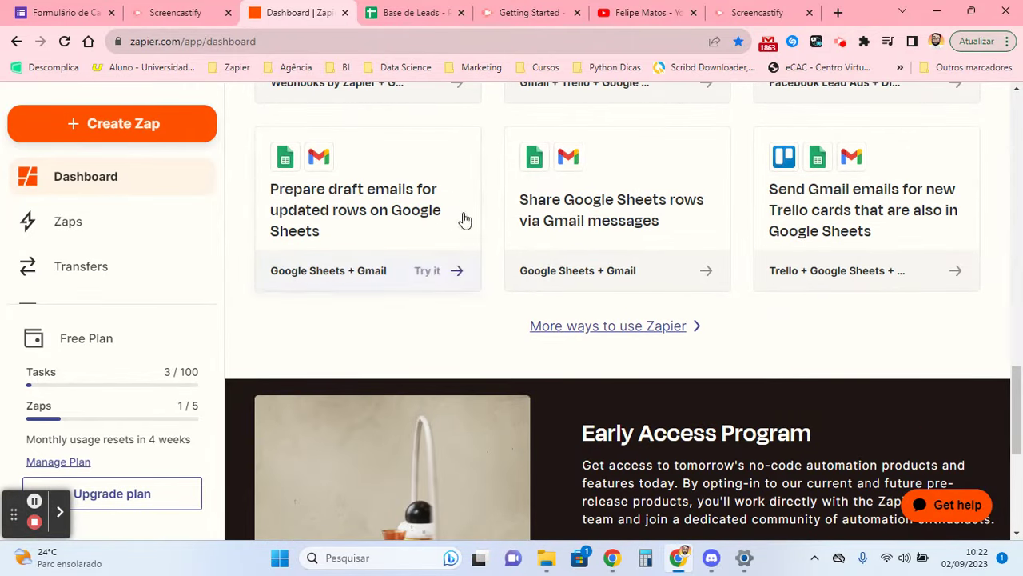
{"action": "scroll", "coordinate": [497, 221], "scroll_direction": "up", "scroll_amount": 10}
{"action": "scroll", "coordinate": [493, 222], "scroll_direction": "up", "scroll_amount": 5}
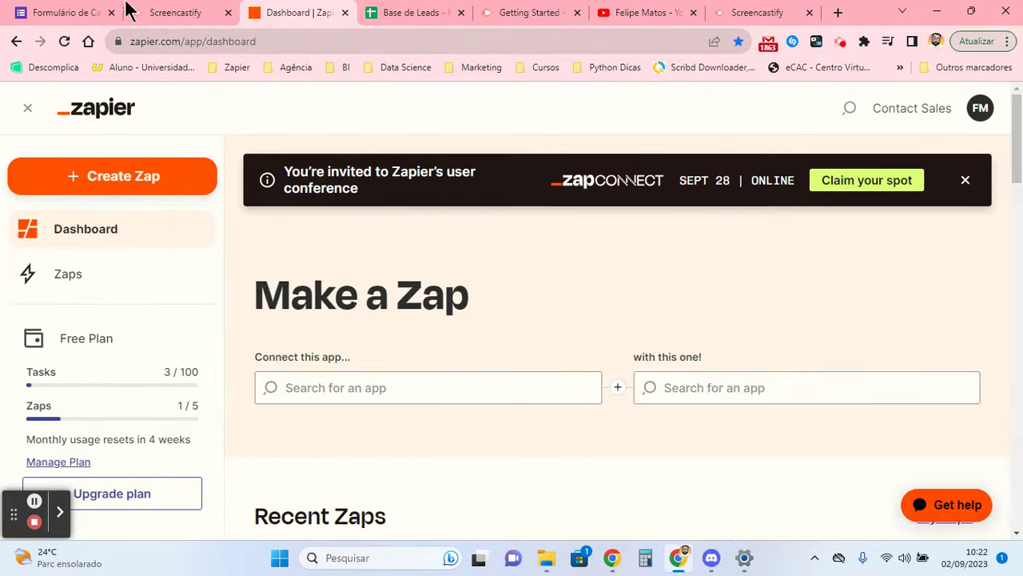
{"action": "left_click", "coordinate": [48, 12]}
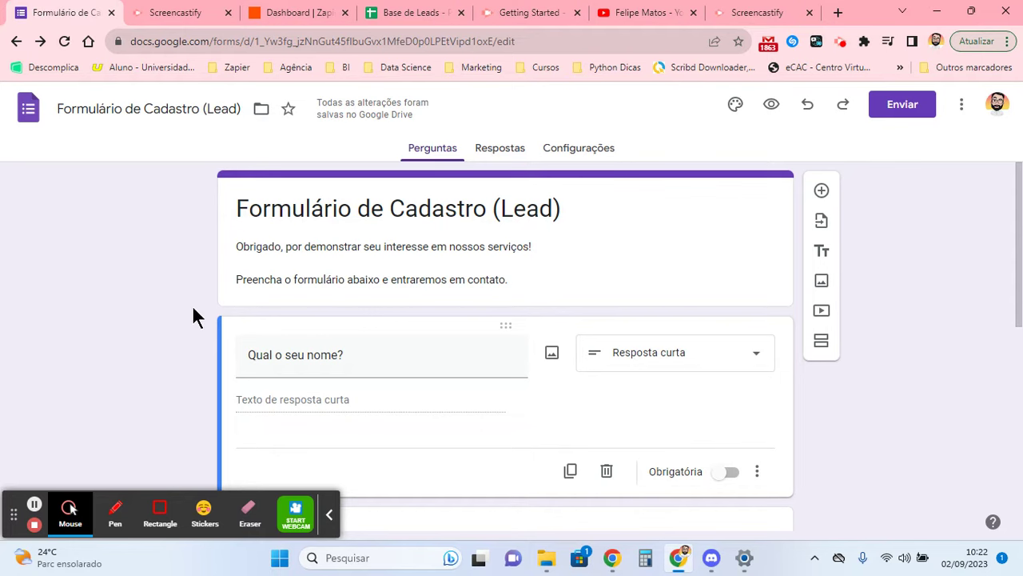
{"action": "left_click", "coordinate": [328, 514]}
{"action": "left_click", "coordinate": [177, 319]}
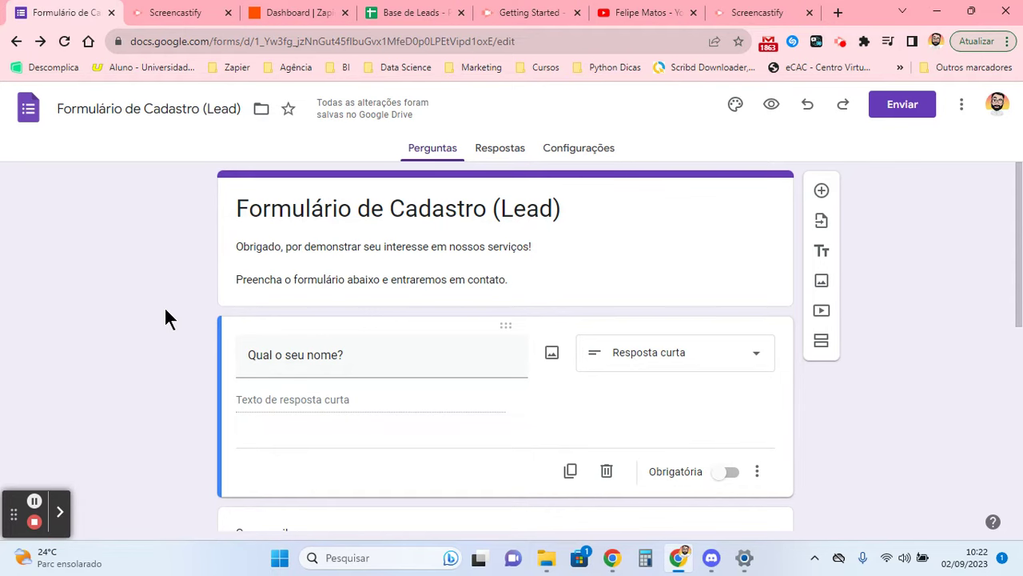
{"action": "scroll", "coordinate": [201, 280], "scroll_direction": "down", "scroll_amount": 5}
{"action": "scroll", "coordinate": [205, 283], "scroll_direction": "up", "scroll_amount": 5}
{"action": "left_click", "coordinate": [492, 243]}
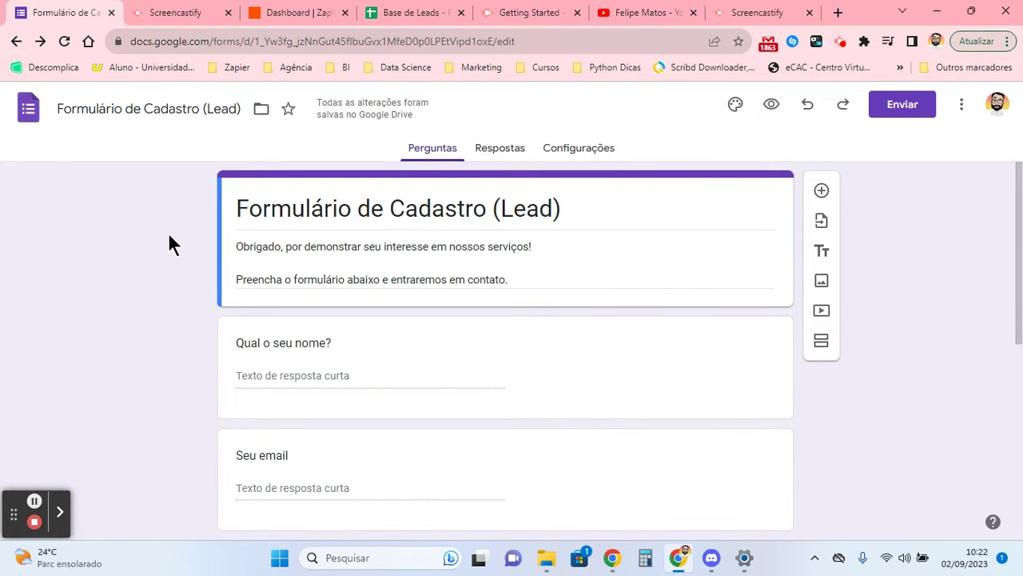
{"action": "scroll", "coordinate": [165, 234], "scroll_direction": "down", "scroll_amount": 5}
{"action": "scroll", "coordinate": [165, 231], "scroll_direction": "up", "scroll_amount": 5}
{"action": "left_click_drag", "start_coordinate": [237, 214], "coordinate": [655, 286]}
{"action": "left_click", "coordinate": [88, 251]}
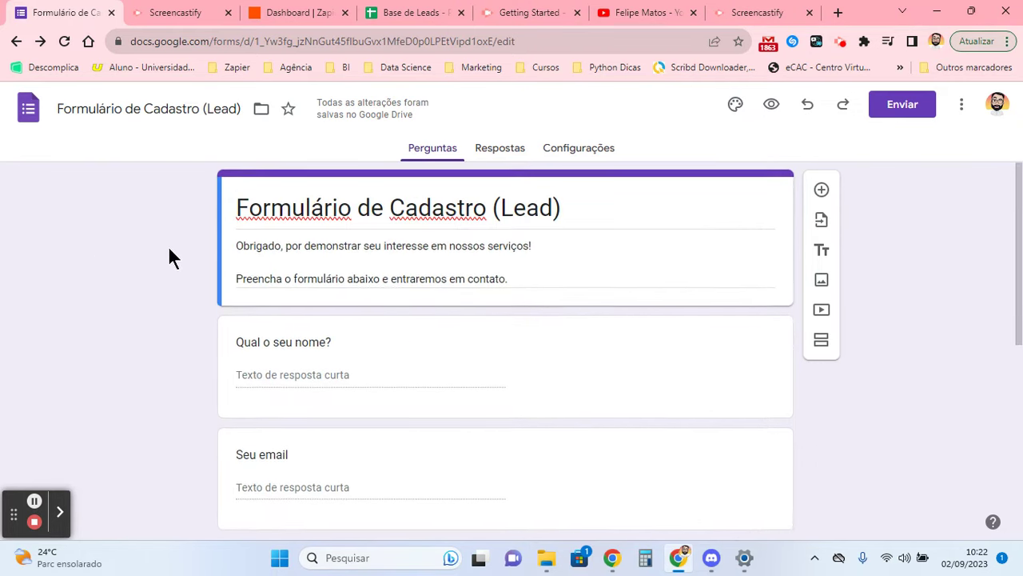
{"action": "scroll", "coordinate": [169, 263], "scroll_direction": "down", "scroll_amount": 5}
{"action": "scroll", "coordinate": [172, 266], "scroll_direction": "up", "scroll_amount": 5}
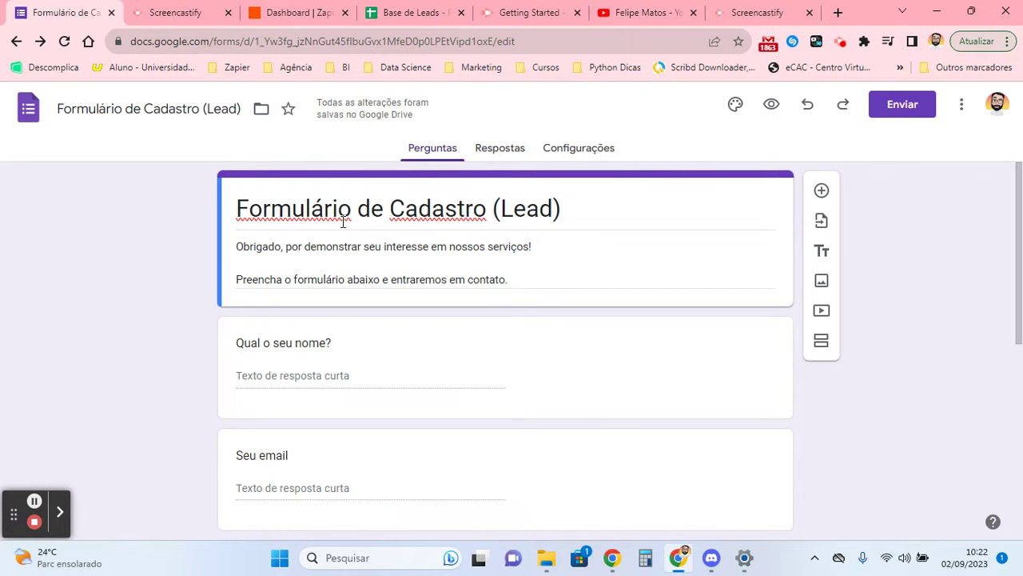
{"action": "triple_click", "coordinate": [312, 246]}
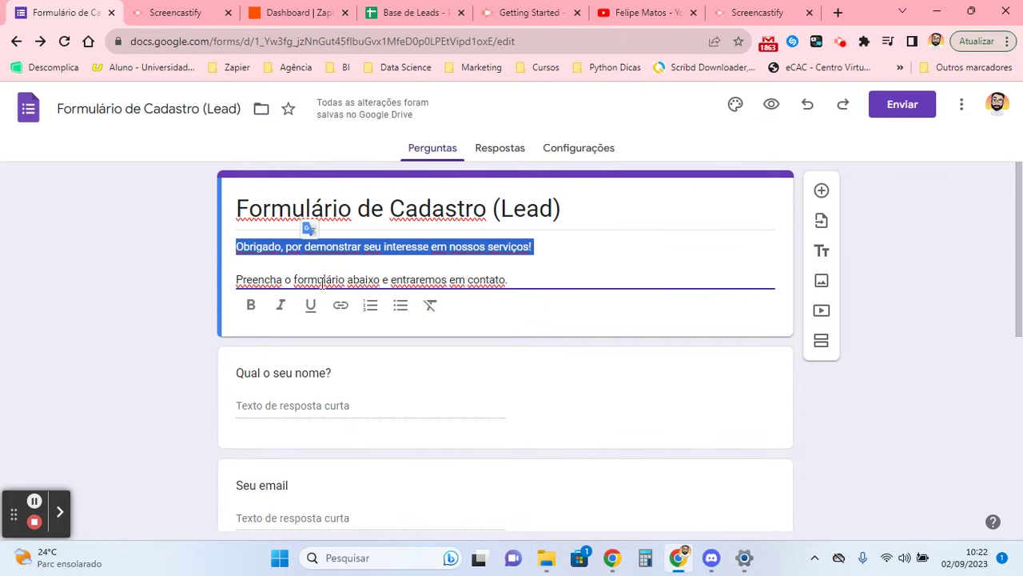
{"action": "triple_click", "coordinate": [323, 279]}
{"action": "left_click", "coordinate": [141, 274]}
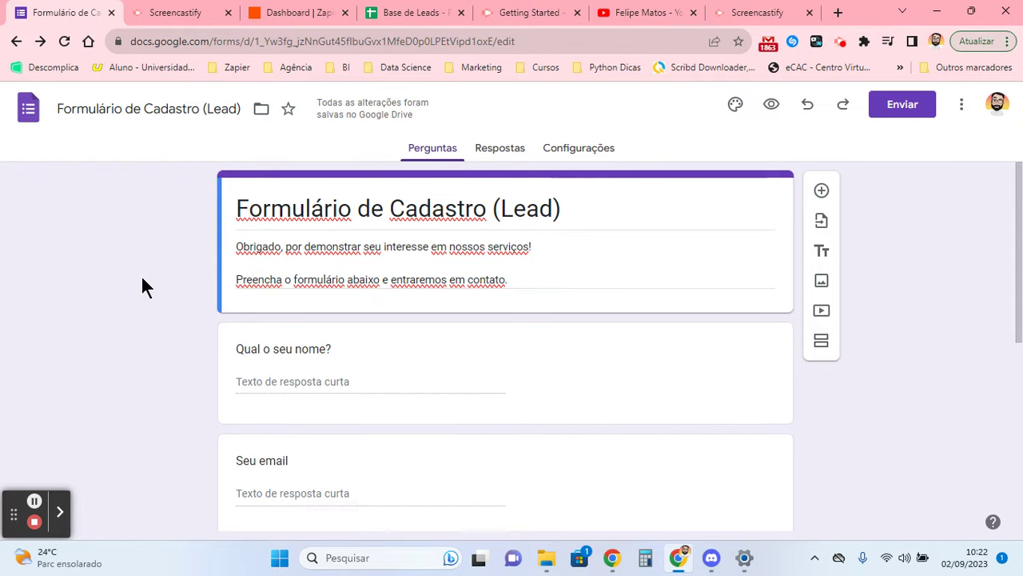
{"action": "scroll", "coordinate": [152, 268], "scroll_direction": "down", "scroll_amount": 3}
{"action": "scroll", "coordinate": [198, 240], "scroll_direction": "up", "scroll_amount": 1}
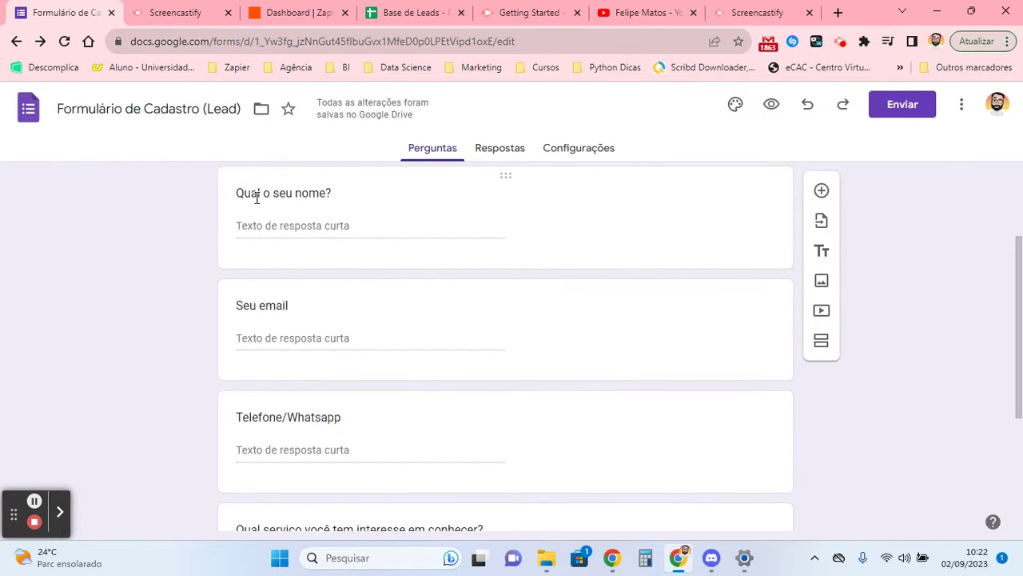
{"action": "triple_click", "coordinate": [256, 198]}
{"action": "left_click", "coordinate": [146, 254]}
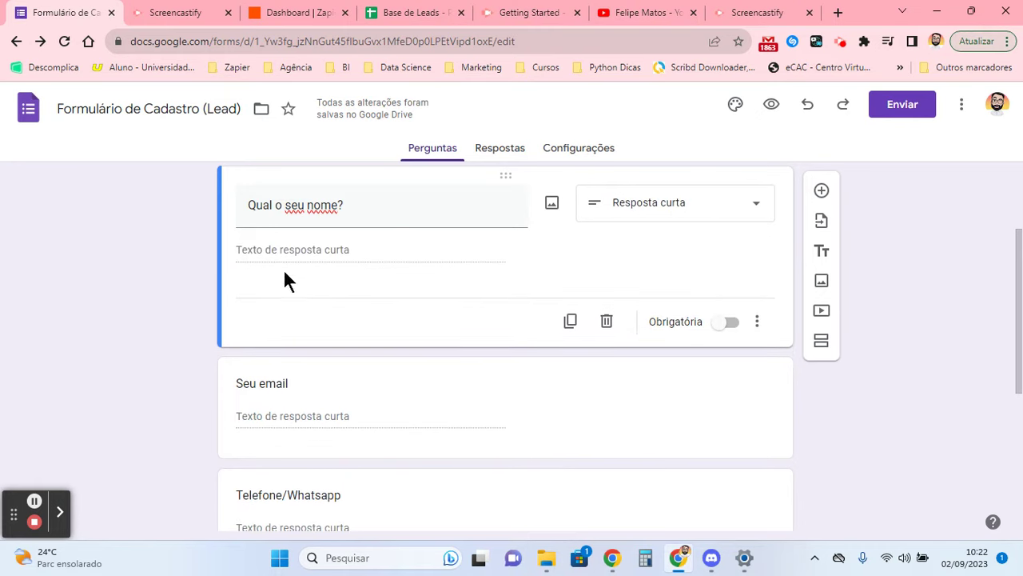
{"action": "scroll", "coordinate": [270, 247], "scroll_direction": "down", "scroll_amount": 3}
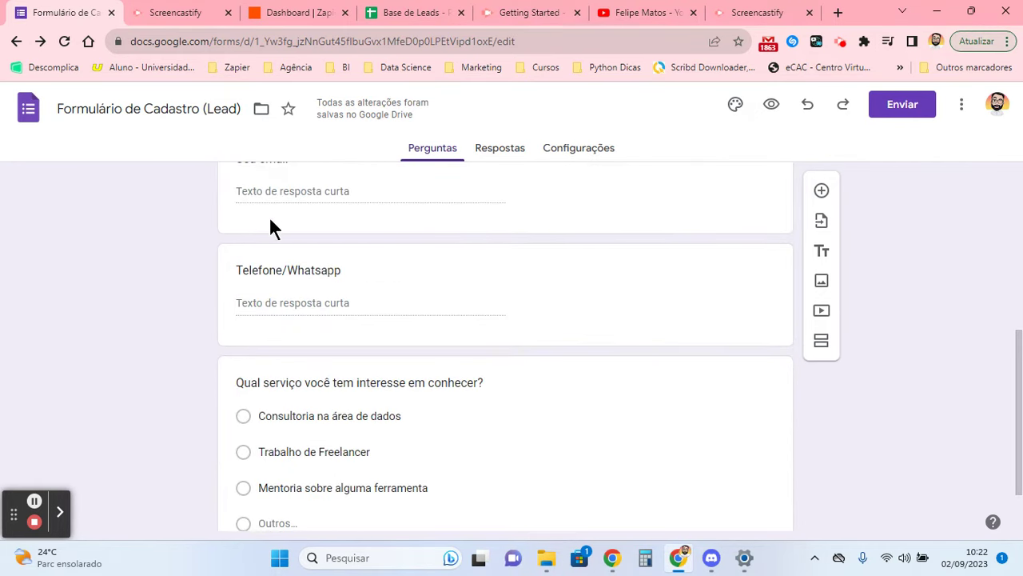
{"action": "scroll", "coordinate": [294, 254], "scroll_direction": "down", "scroll_amount": 1}
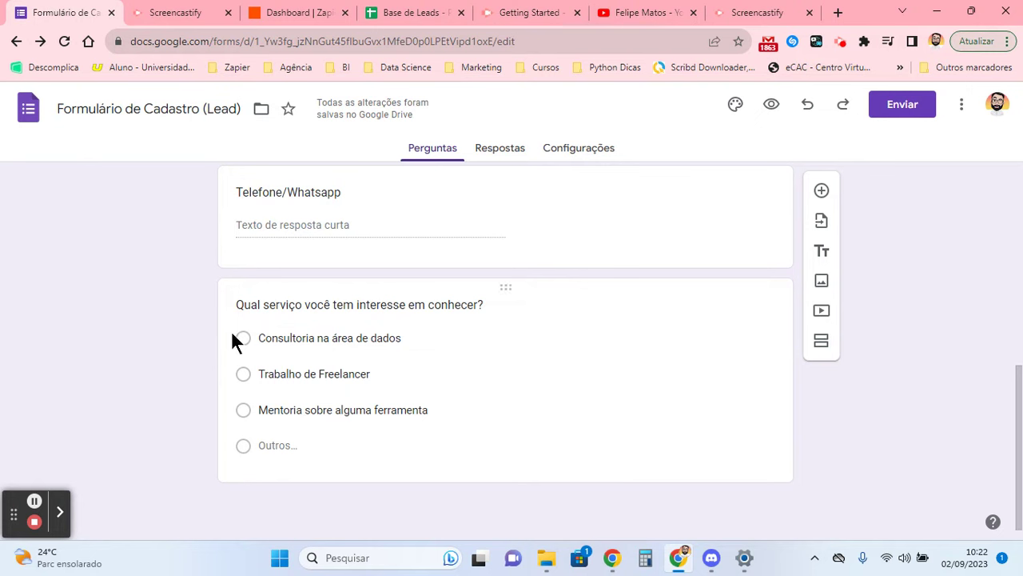
{"action": "left_click", "coordinate": [328, 373]}
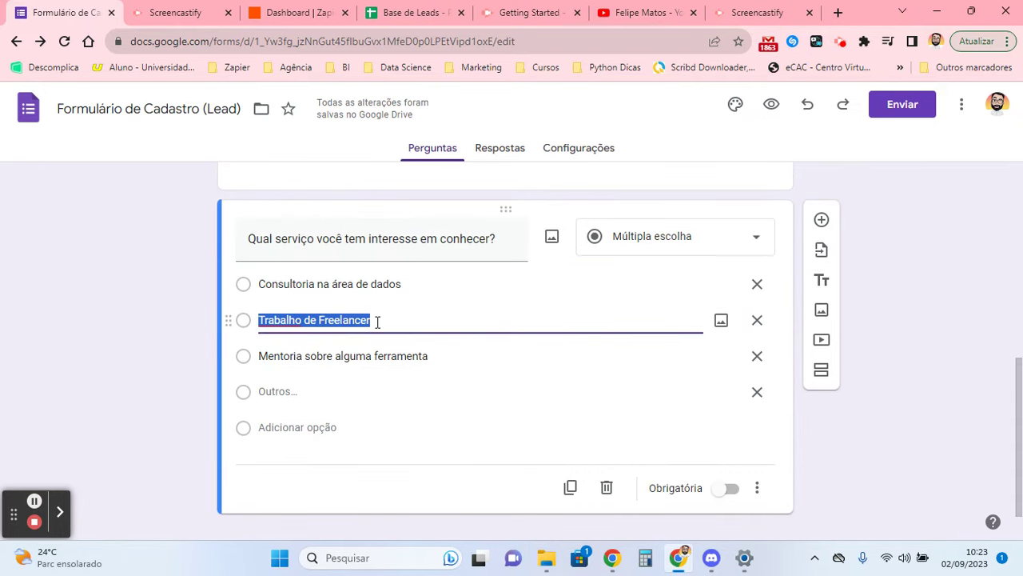
{"action": "left_click", "coordinate": [178, 314]}
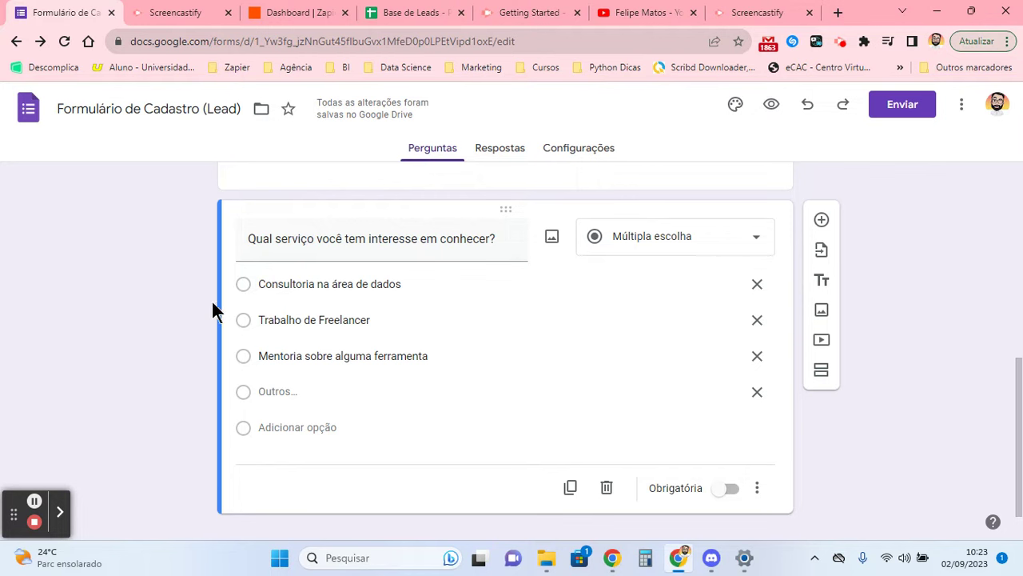
{"action": "left_click", "coordinate": [757, 488]}
{"action": "left_click", "coordinate": [902, 318]}
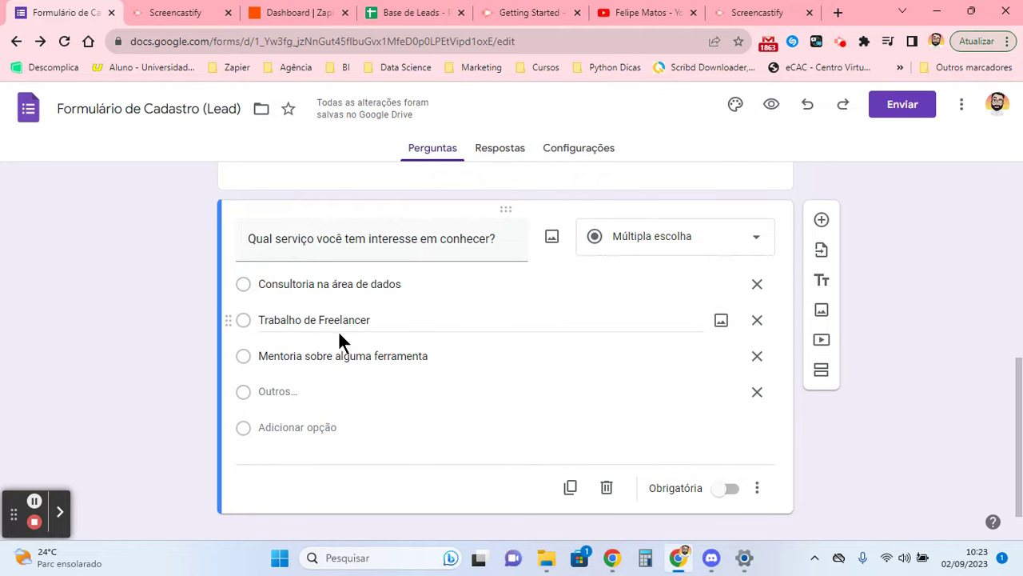
{"action": "left_click", "coordinate": [395, 321]}
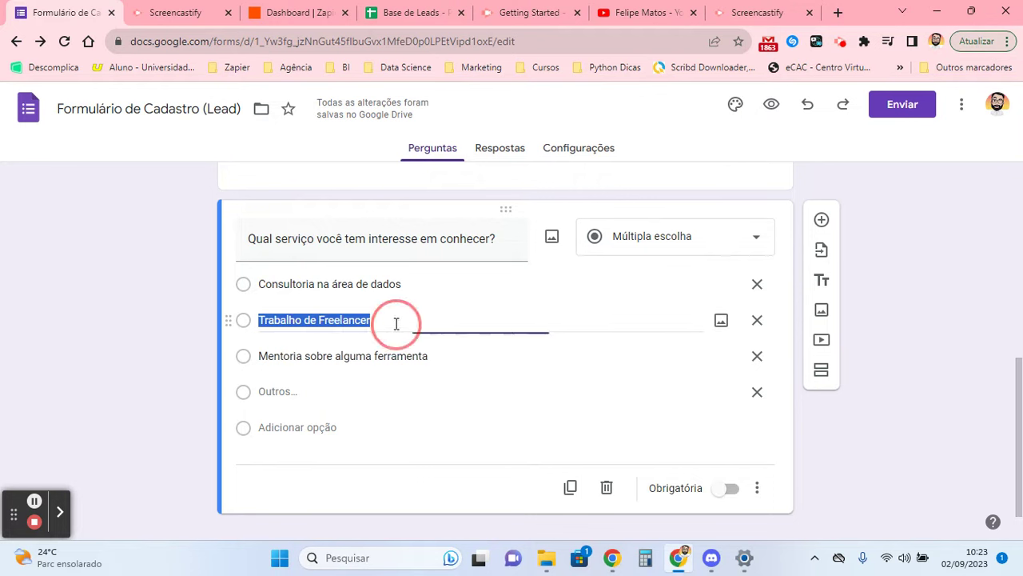
{"action": "left_click", "coordinate": [393, 321]}
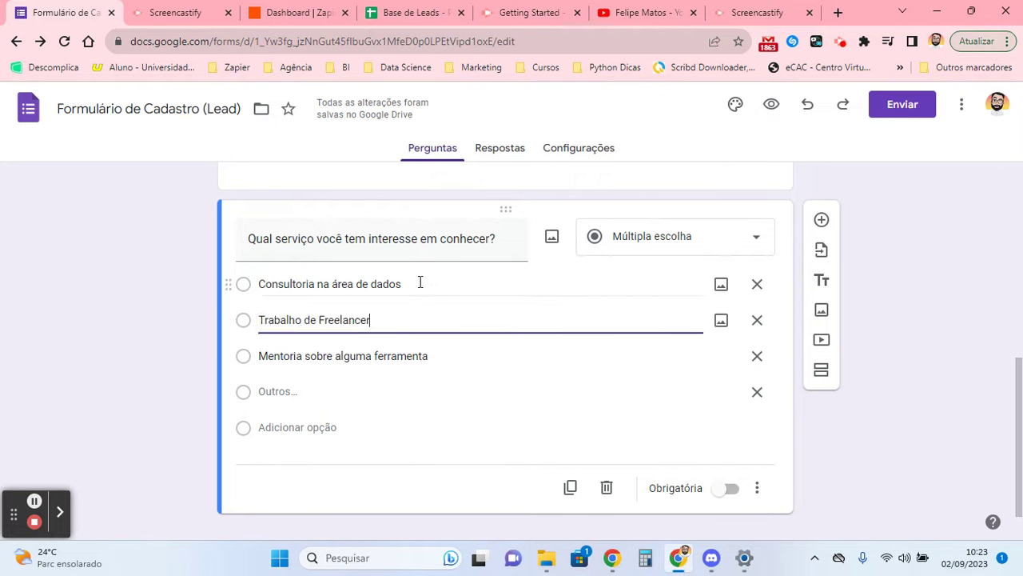
{"action": "left_click", "coordinate": [433, 358]}
{"action": "left_click", "coordinate": [406, 322]}
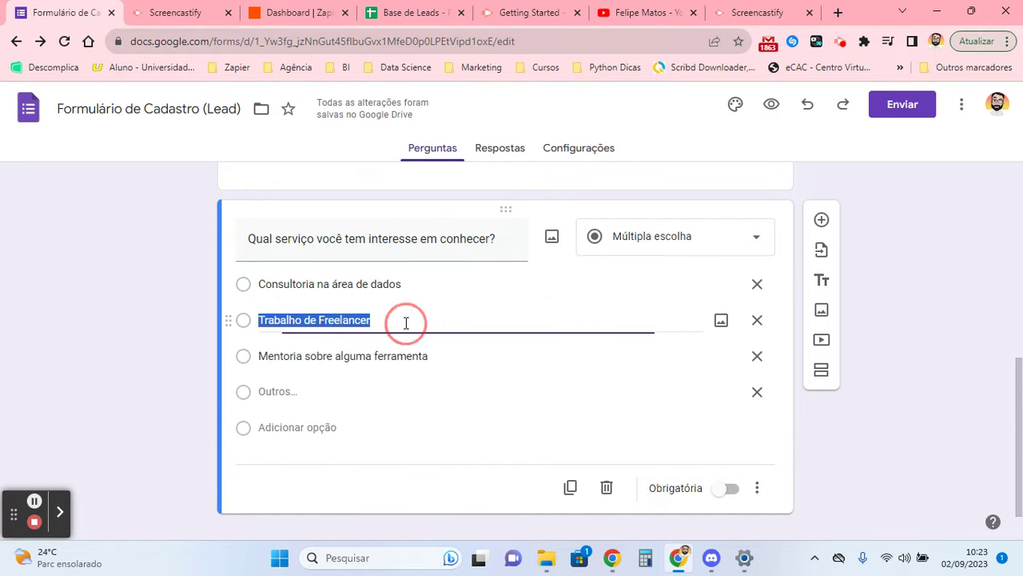
{"action": "left_click", "coordinate": [187, 319]}
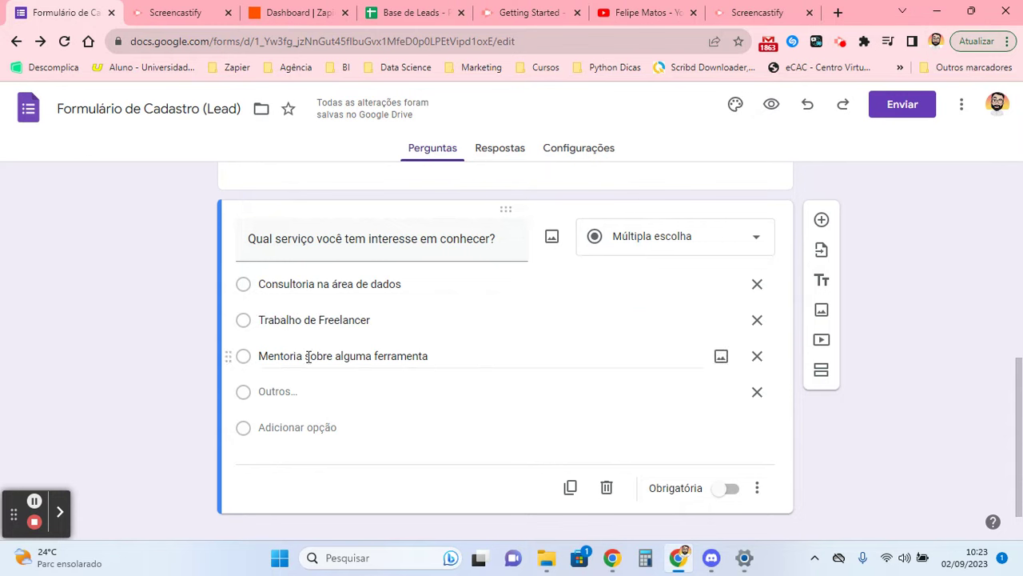
{"action": "left_click", "coordinate": [438, 356]}
{"action": "left_click", "coordinate": [436, 359]}
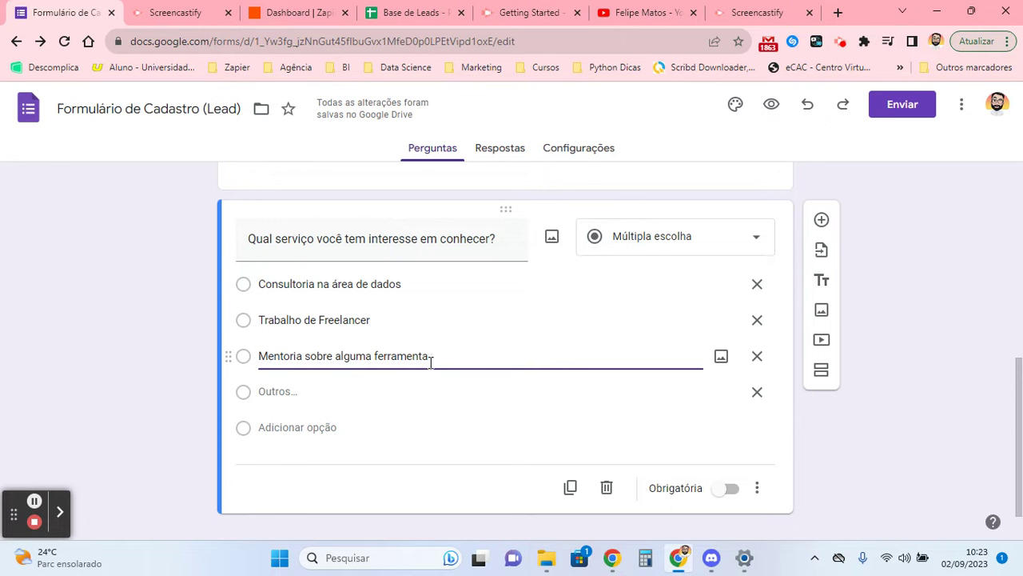
{"action": "left_click", "coordinate": [423, 320]}
{"action": "left_click", "coordinate": [422, 319]}
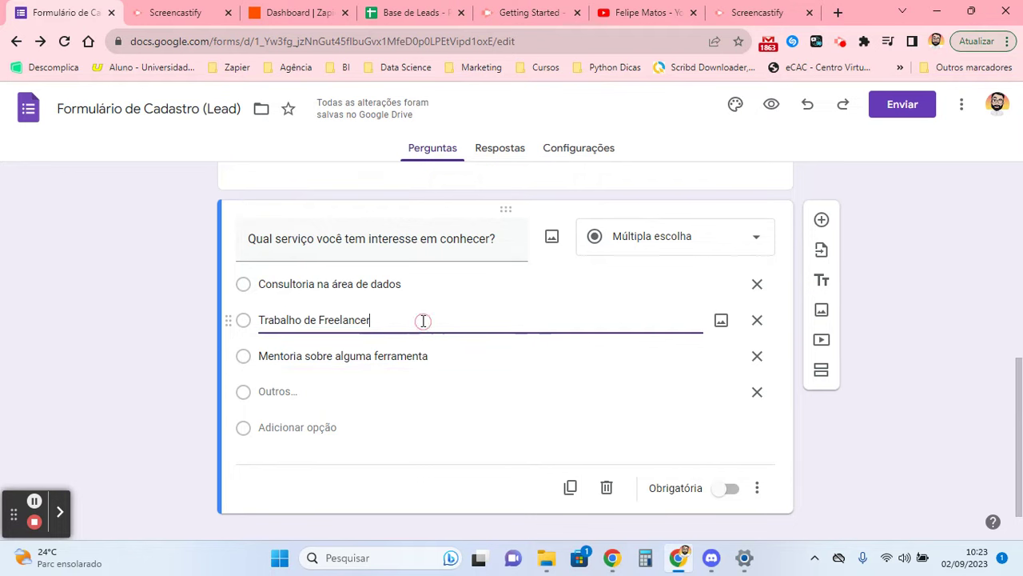
{"action": "left_click", "coordinate": [441, 357]}
{"action": "left_click", "coordinate": [439, 358]}
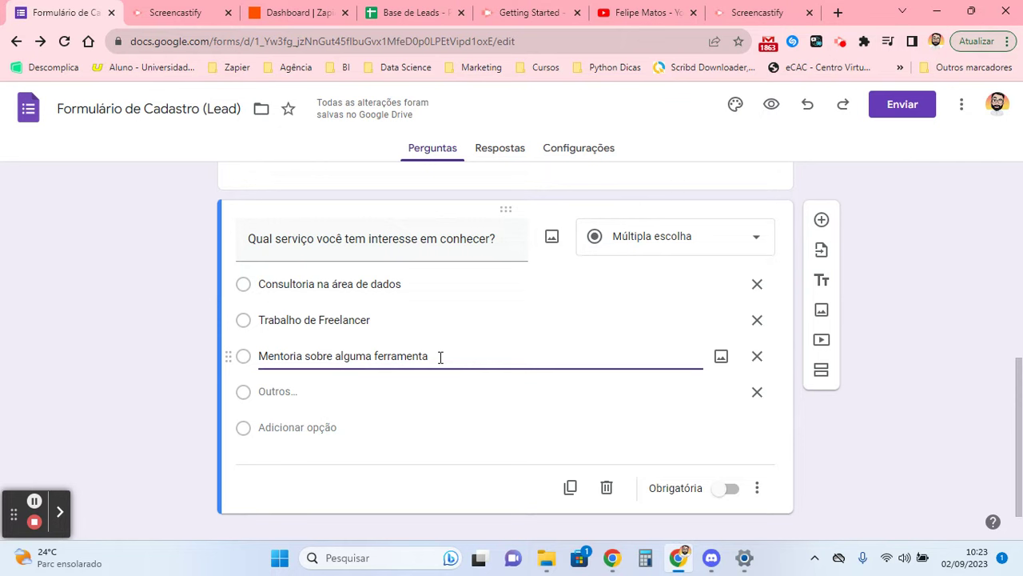
{"action": "left_click", "coordinate": [400, 320]}
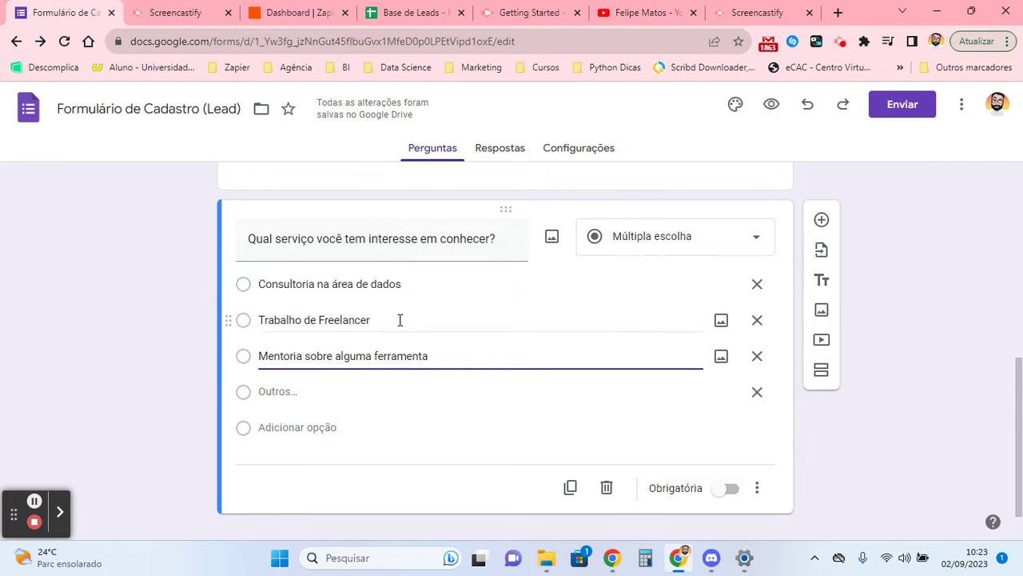
{"action": "left_click", "coordinate": [426, 285]}
{"action": "left_click", "coordinate": [172, 294]}
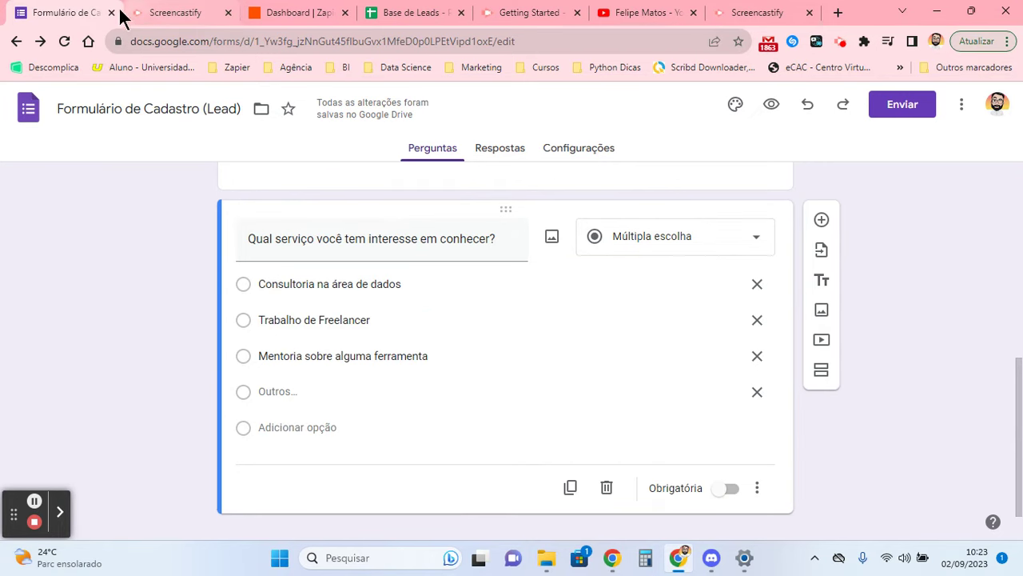
{"action": "scroll", "coordinate": [376, 275], "scroll_direction": "up", "scroll_amount": 1}
{"action": "scroll", "coordinate": [376, 304], "scroll_direction": "up", "scroll_amount": 4}
{"action": "scroll", "coordinate": [394, 324], "scroll_direction": "down", "scroll_amount": 5}
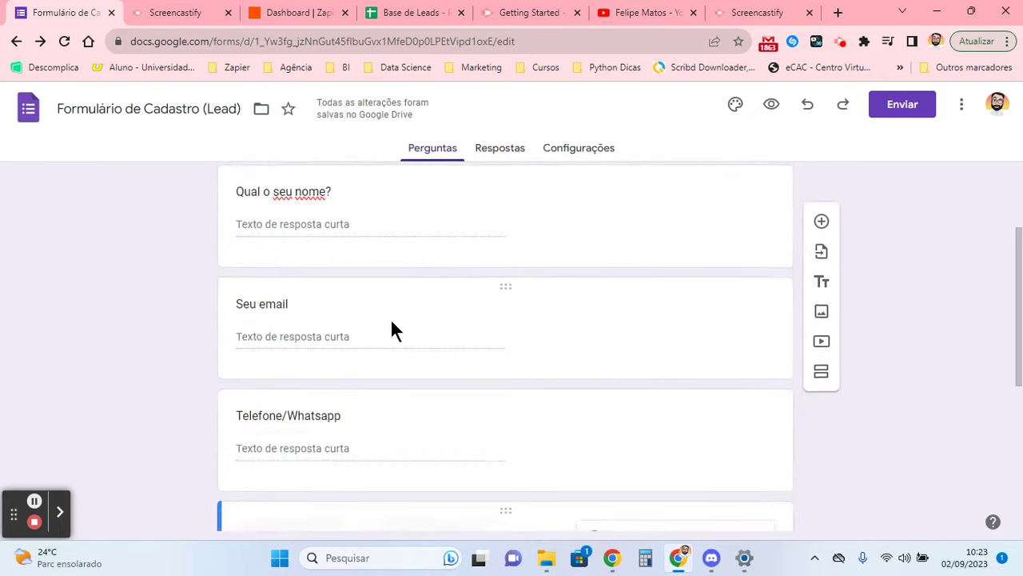
{"action": "left_click", "coordinate": [452, 331]}
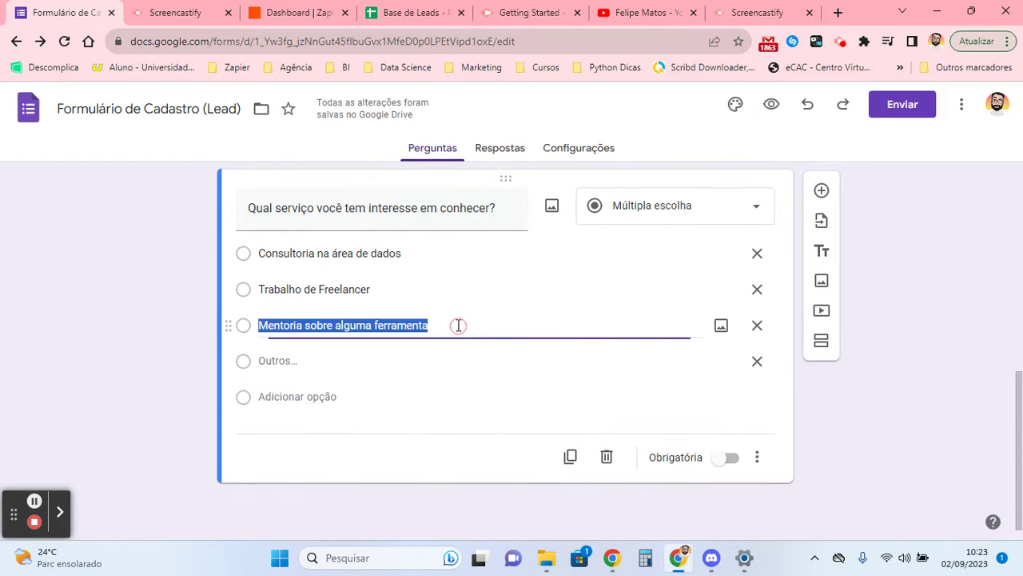
{"action": "left_click", "coordinate": [166, 324]}
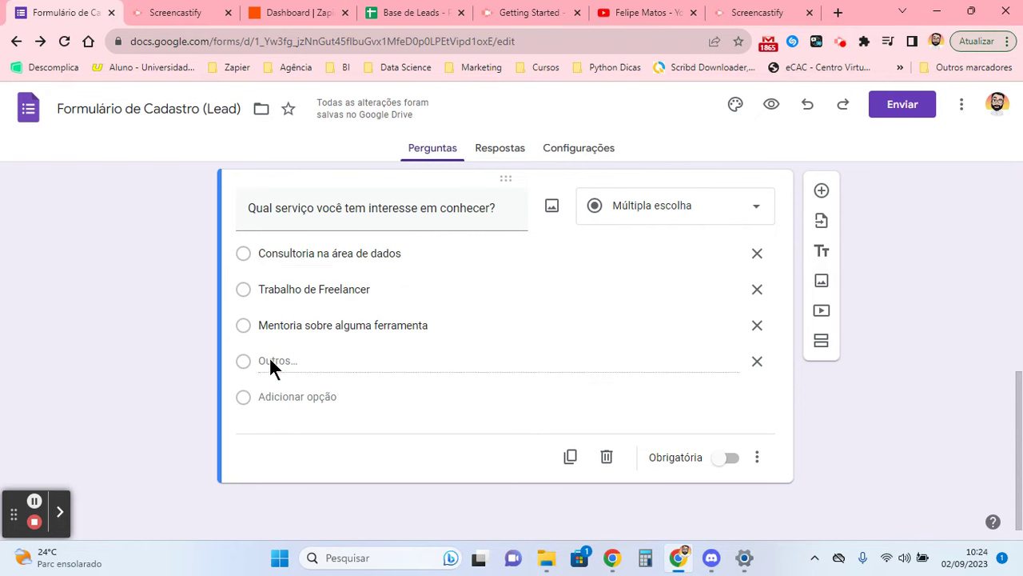
- Open a respondent preview of the Formulário de Cadastro (Lead) form from its editor
{"action": "scroll", "coordinate": [421, 264], "scroll_direction": "up", "scroll_amount": 4}
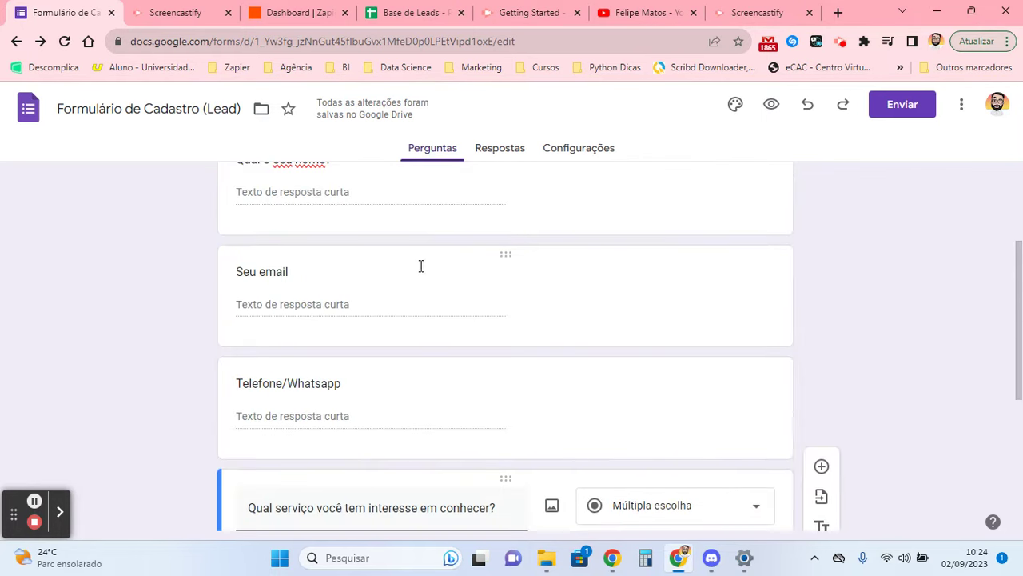
{"action": "scroll", "coordinate": [439, 287], "scroll_direction": "down", "scroll_amount": 4}
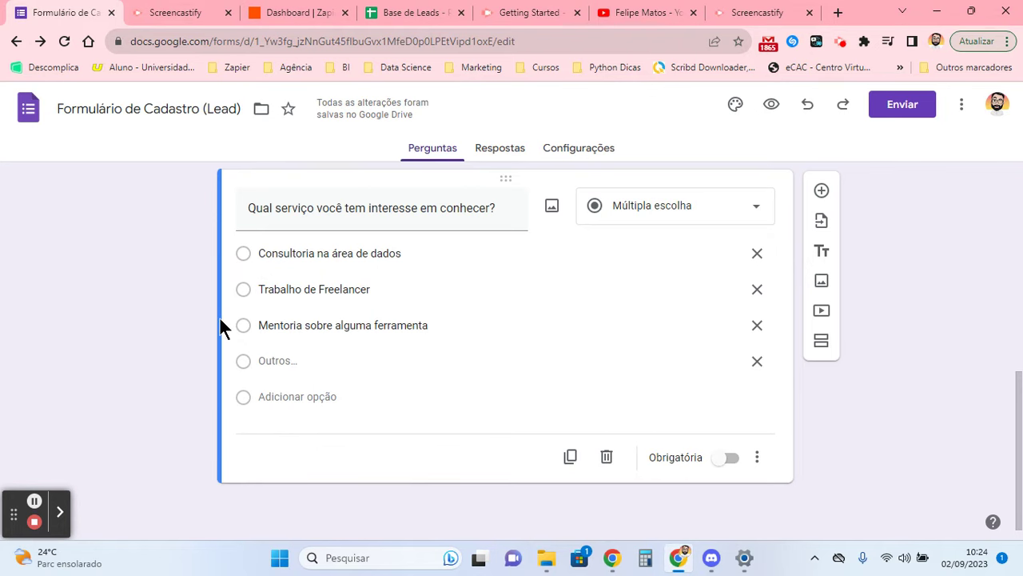
{"action": "scroll", "coordinate": [220, 319], "scroll_direction": "up", "scroll_amount": 10}
{"action": "left_click", "coordinate": [772, 105]}
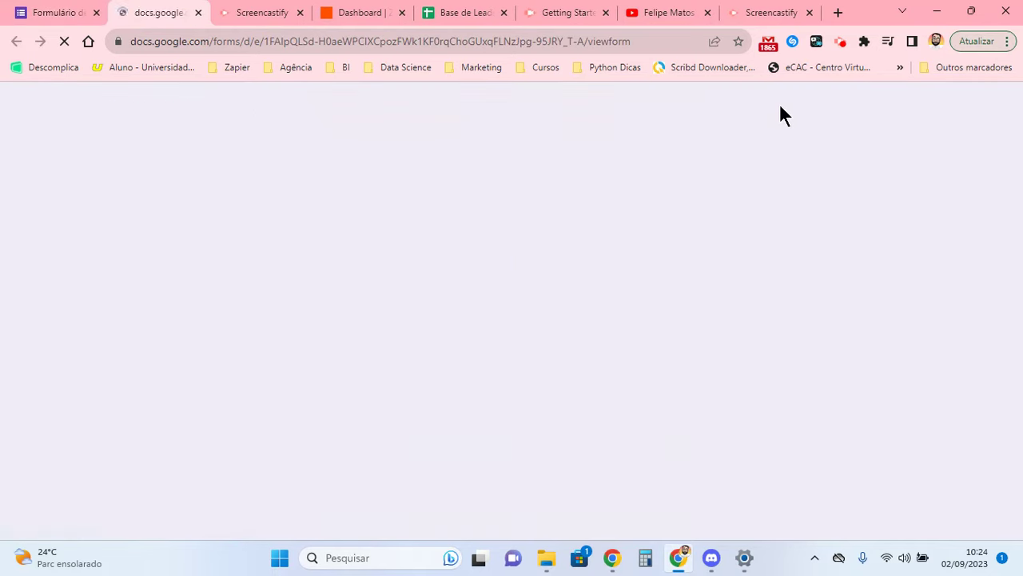
- Scroll through the form preview to review its questions
{"action": "scroll", "coordinate": [320, 448], "scroll_direction": "down", "scroll_amount": 4}
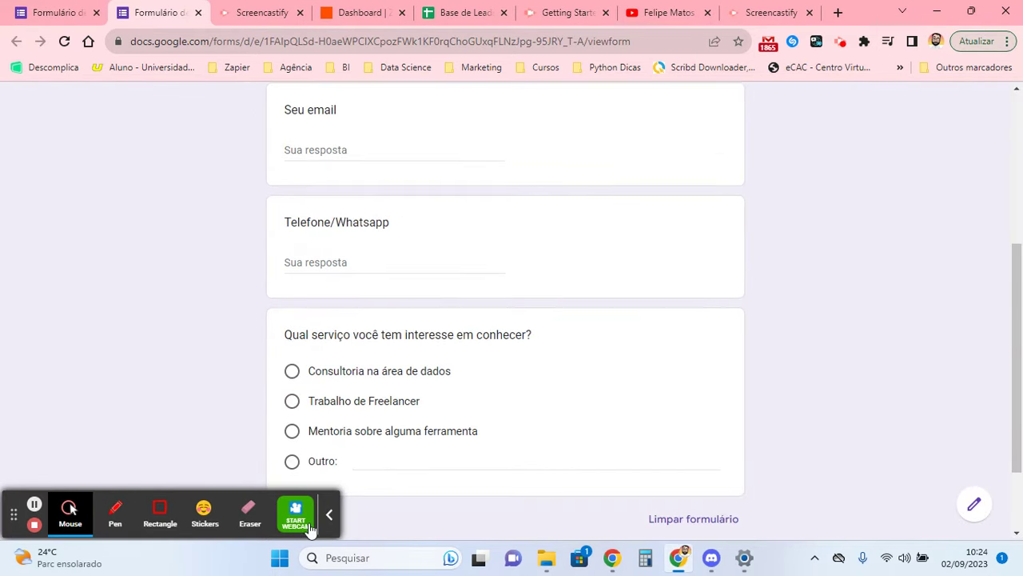
{"action": "left_click", "coordinate": [328, 514]}
{"action": "scroll", "coordinate": [251, 287], "scroll_direction": "up", "scroll_amount": 4}
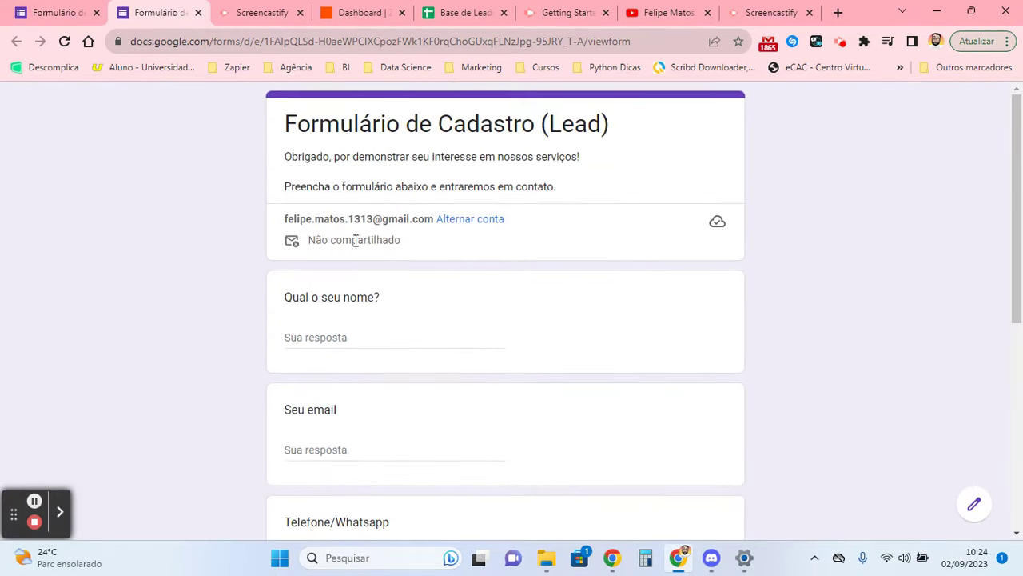
{"action": "scroll", "coordinate": [385, 174], "scroll_direction": "down", "scroll_amount": 5}
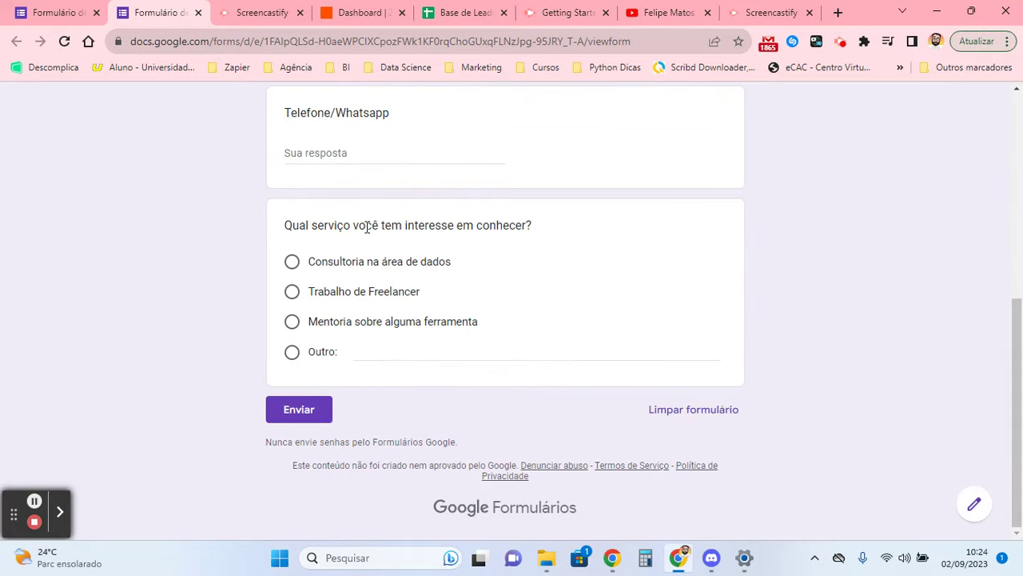
{"action": "scroll", "coordinate": [399, 254], "scroll_direction": "up", "scroll_amount": 3}
{"action": "scroll", "coordinate": [398, 255], "scroll_direction": "up", "scroll_amount": 3}
- Highlight '(Lead)' in the preview title, then move to the Base de Leads spreadsheet
{"action": "left_click_drag", "start_coordinate": [542, 124], "coordinate": [617, 124]}
{"action": "left_click", "coordinate": [600, 120]}
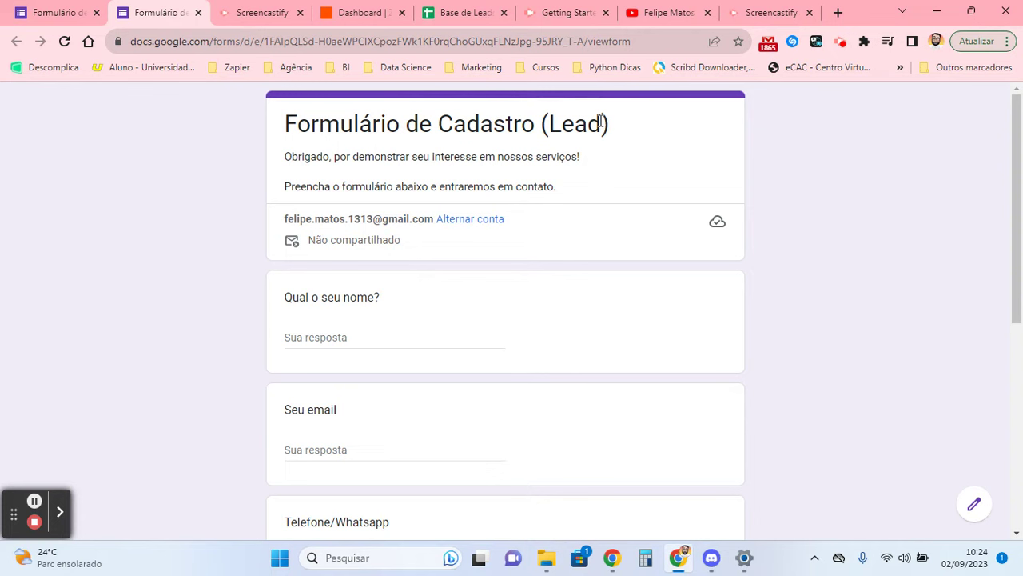
{"action": "left_click_drag", "start_coordinate": [611, 124], "coordinate": [228, 129]}
{"action": "left_click", "coordinate": [172, 156]}
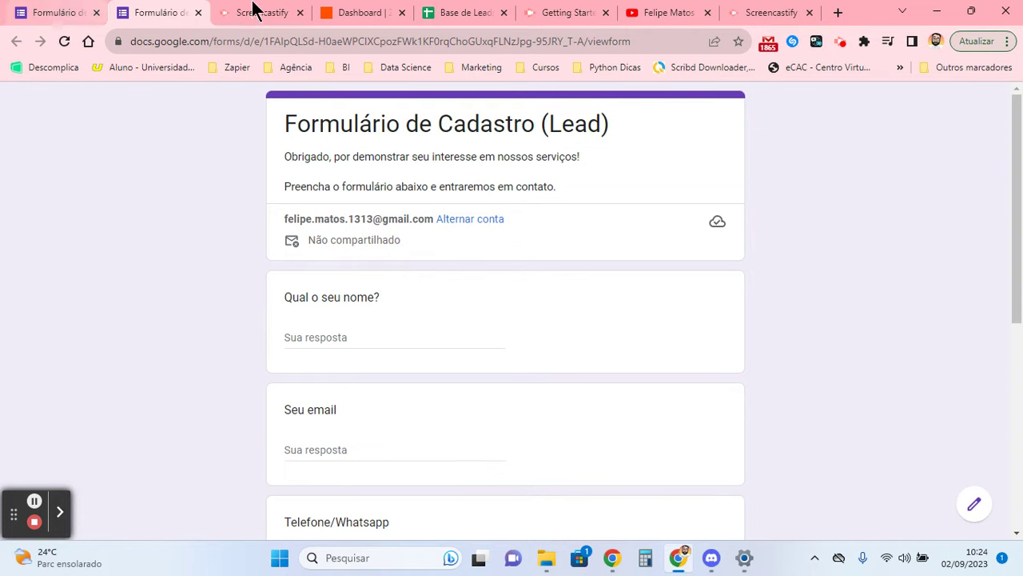
{"action": "left_click", "coordinate": [440, 10]}
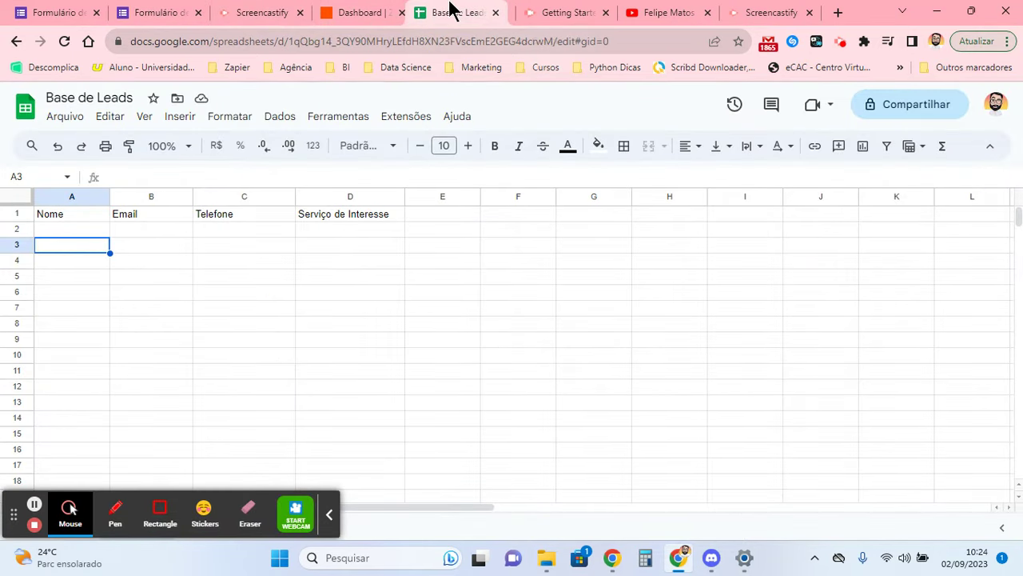
- Move the Base de Leads tab beside the form and check the form's Responses view
{"action": "left_click_drag", "start_coordinate": [453, 10], "coordinate": [215, 10]}
{"action": "left_click", "coordinate": [172, 12]}
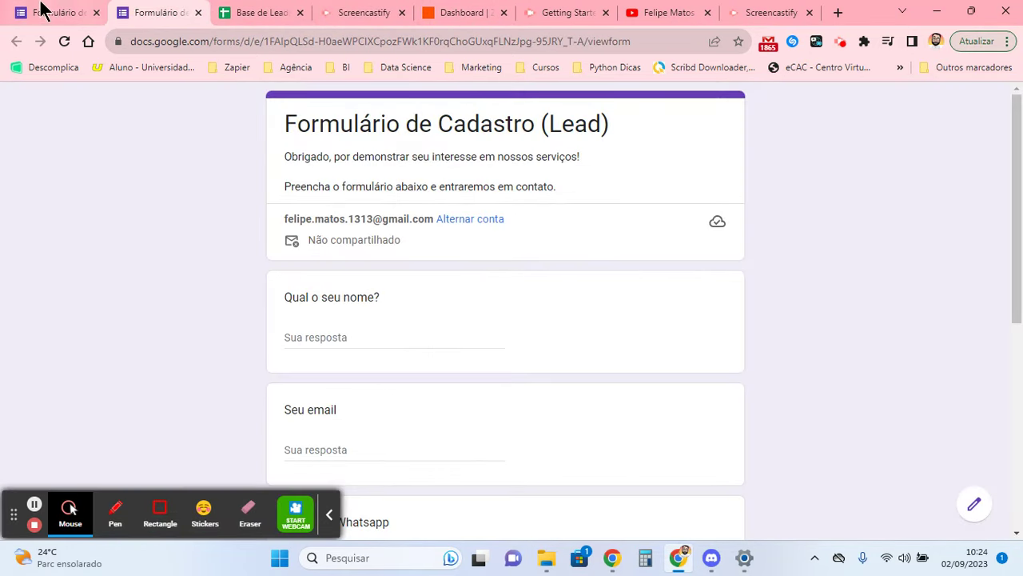
{"action": "left_click", "coordinate": [40, 11]}
{"action": "left_click", "coordinate": [502, 153]}
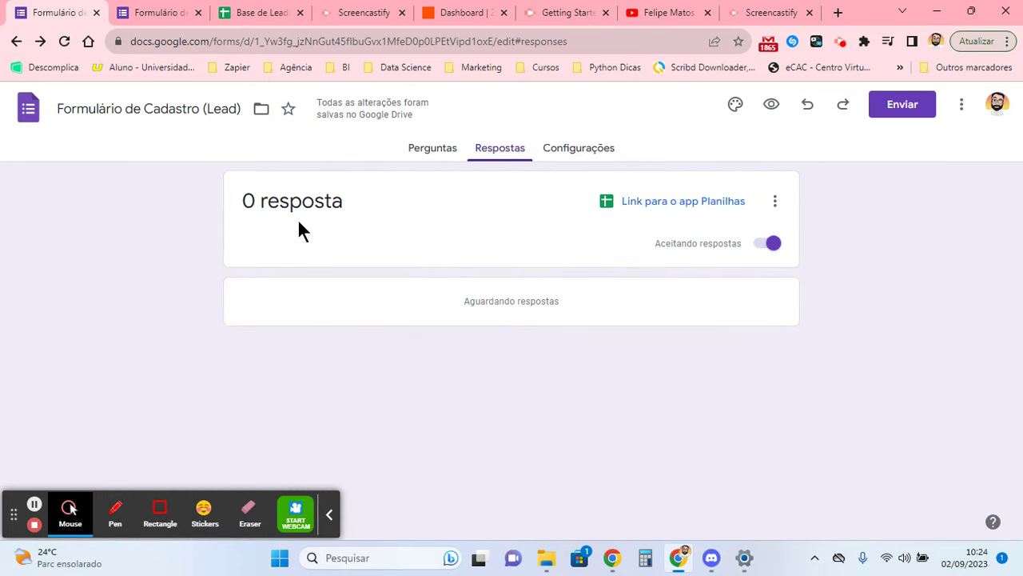
{"action": "left_click_drag", "start_coordinate": [254, 9], "coordinate": [160, 12]}
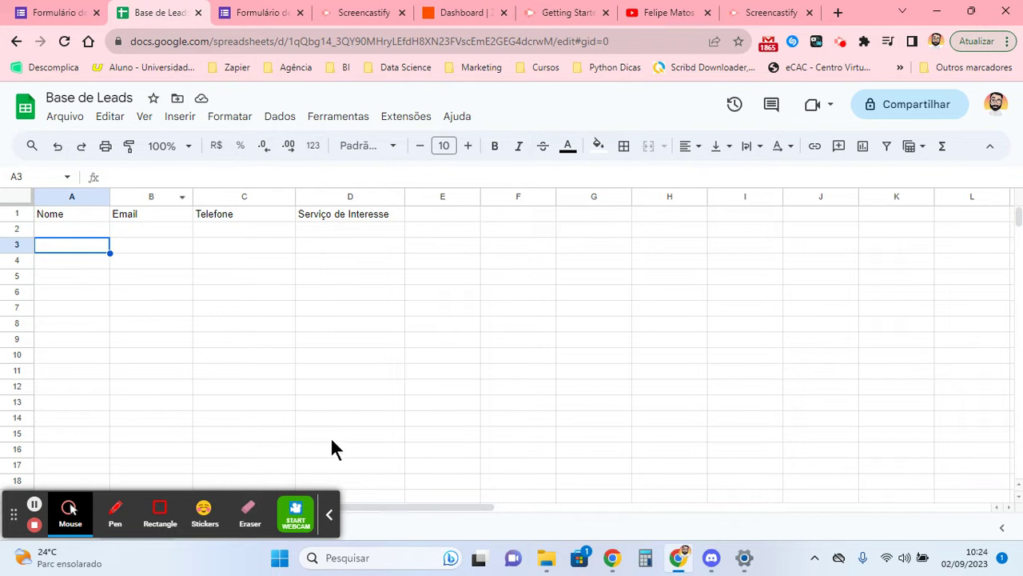
{"action": "left_click", "coordinate": [337, 513]}
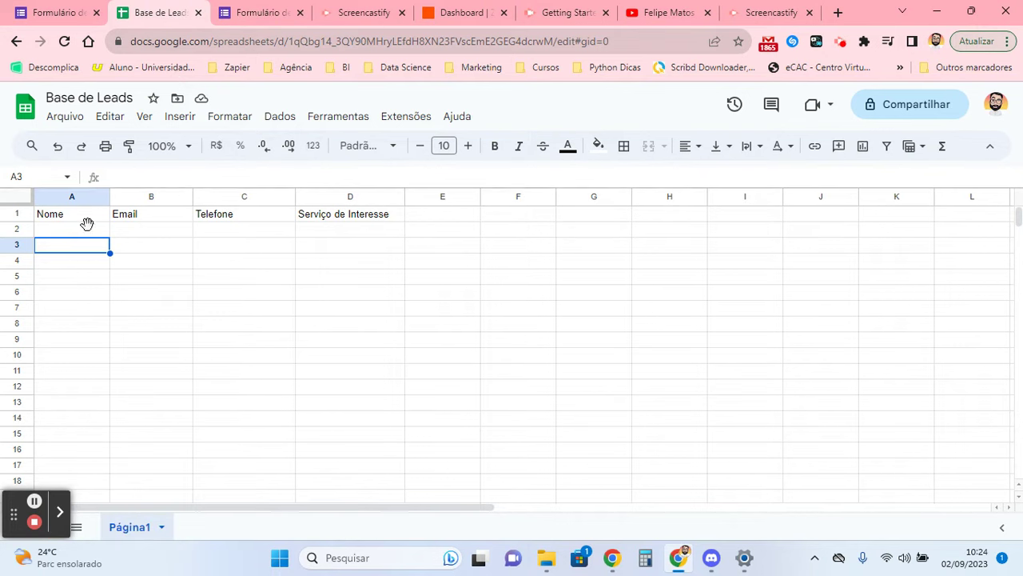
- Select the empty rows 2 through 6 across columns A to F below the headers
{"action": "left_click_drag", "start_coordinate": [75, 231], "coordinate": [513, 232]}
{"action": "left_click_drag", "start_coordinate": [44, 244], "coordinate": [482, 250]}
{"action": "left_click_drag", "start_coordinate": [52, 258], "coordinate": [516, 260]}
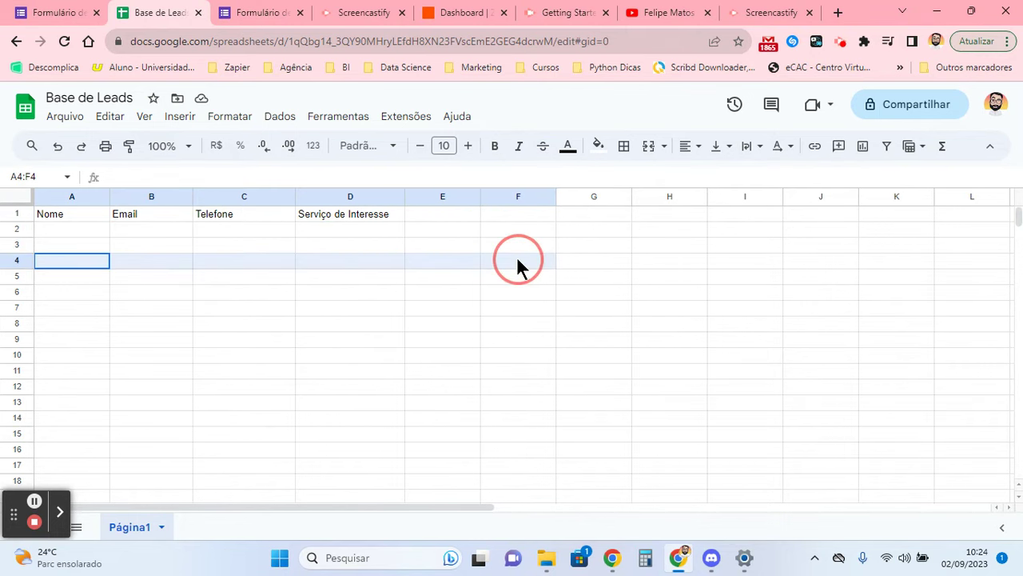
{"action": "left_click", "coordinate": [74, 277]}
{"action": "left_click_drag", "start_coordinate": [100, 279], "coordinate": [532, 281]}
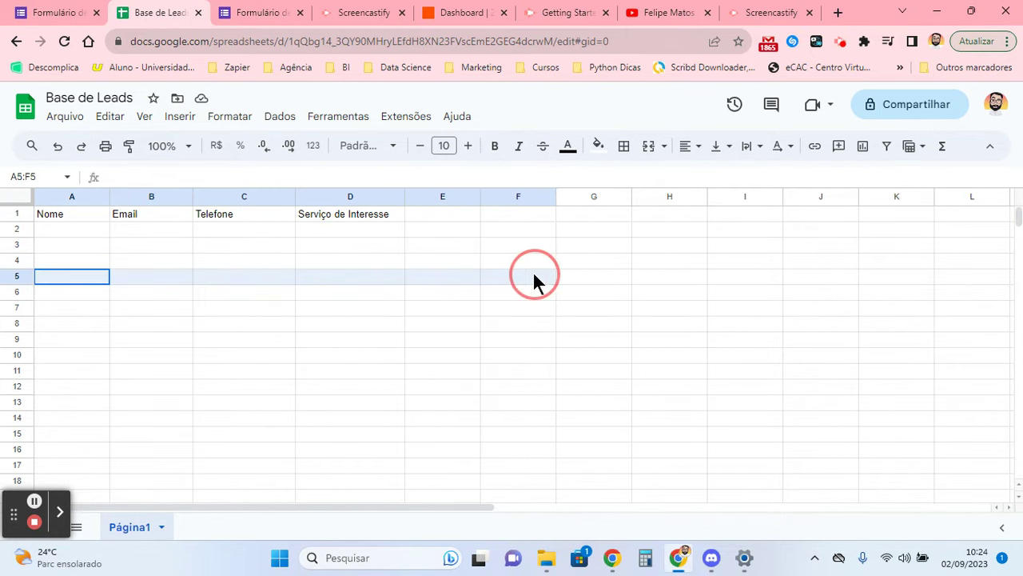
{"action": "left_click_drag", "start_coordinate": [88, 292], "coordinate": [190, 290]}
{"action": "left_click_drag", "start_coordinate": [296, 290], "coordinate": [502, 292]}
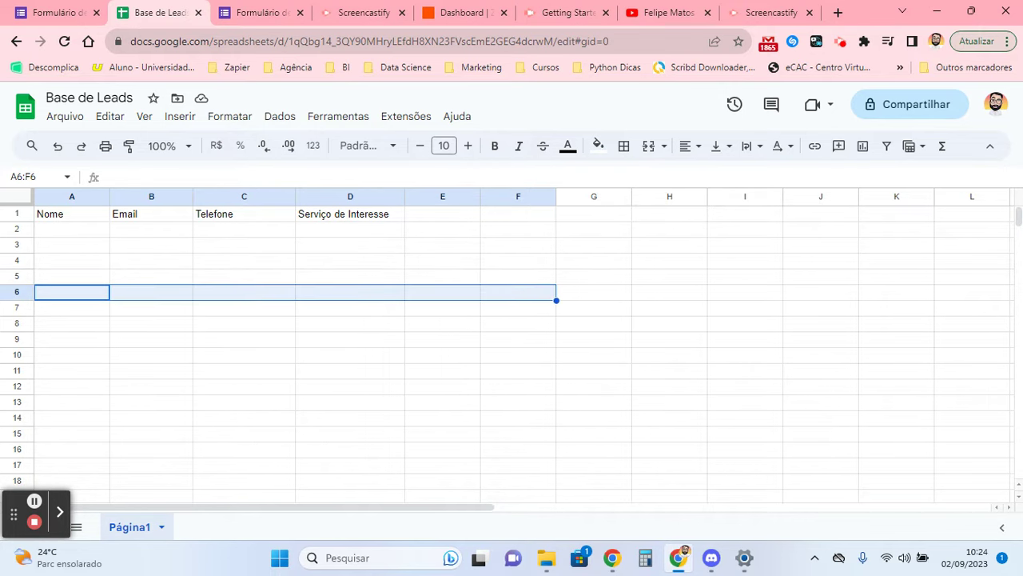
- Revisit the form's questions, then mark the empty A2:D2 row under the sheet headers
{"action": "left_click", "coordinate": [55, 12]}
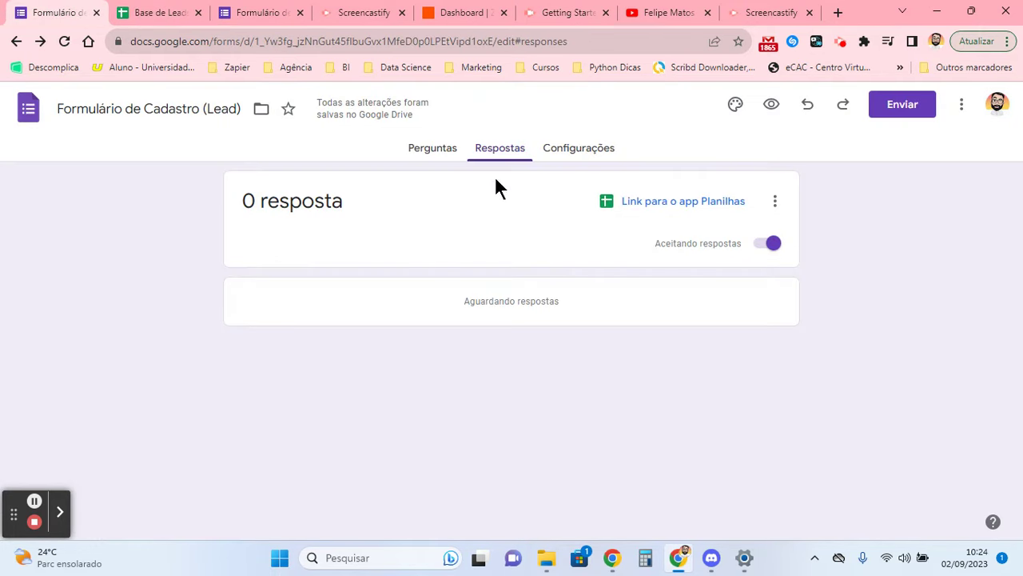
{"action": "left_click", "coordinate": [436, 153]}
{"action": "left_click", "coordinate": [141, 10]}
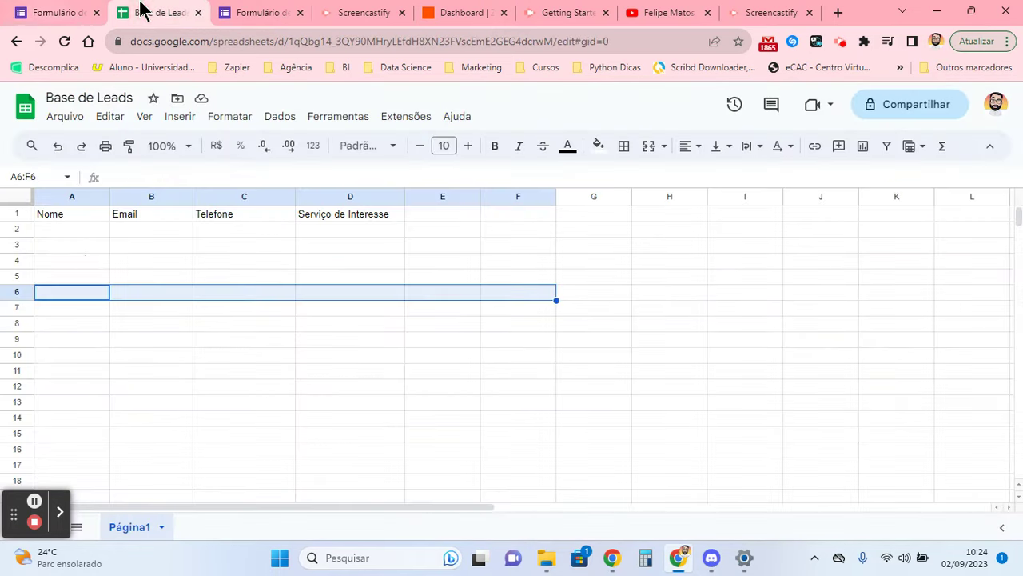
{"action": "left_click_drag", "start_coordinate": [84, 229], "coordinate": [360, 231]}
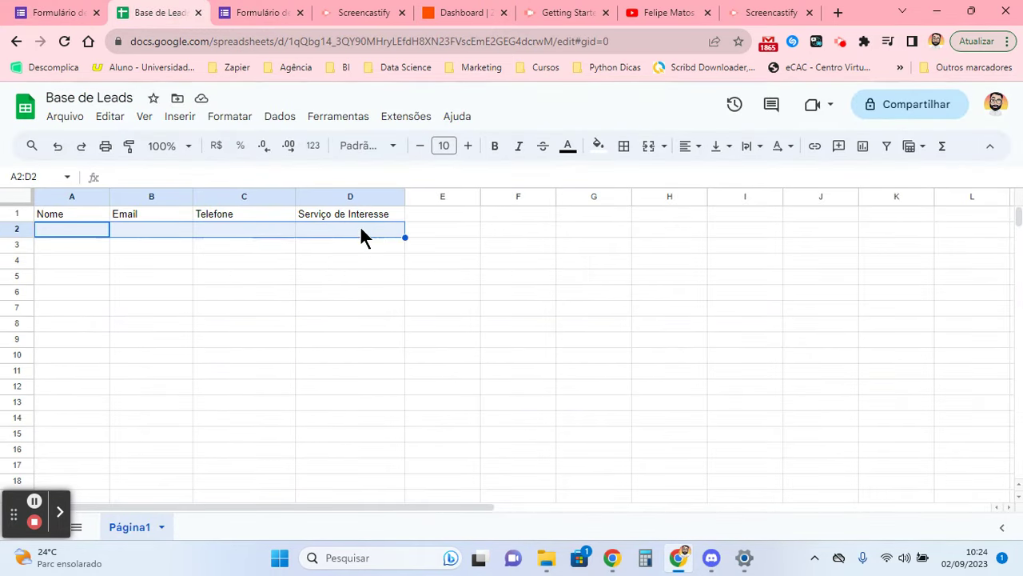
{"action": "left_click", "coordinate": [464, 12]}
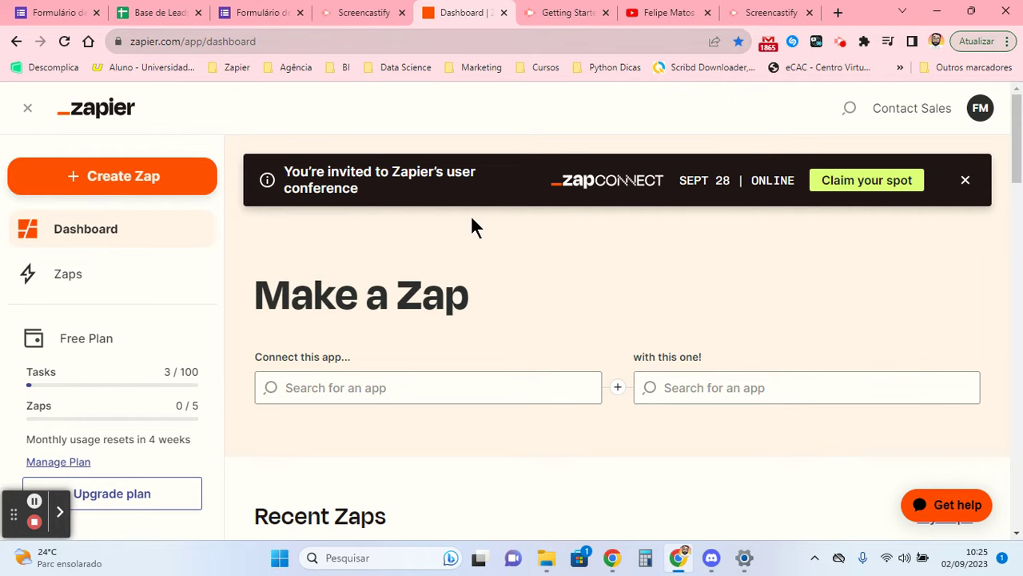
- Recheck the lead form and Base de Leads sheet, then create a new Untitled Zap
{"action": "scroll", "coordinate": [470, 215], "scroll_direction": "down", "scroll_amount": 3}
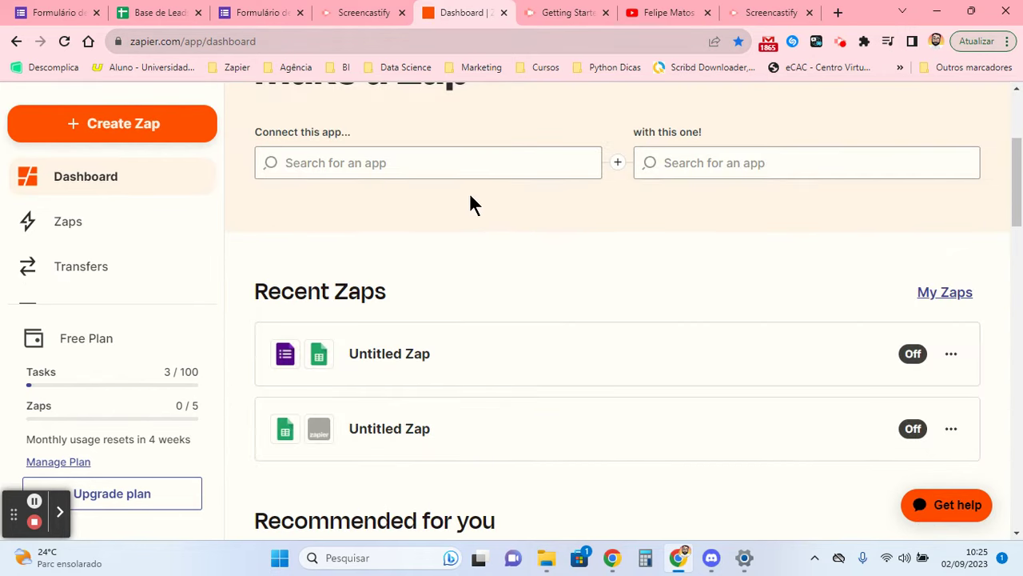
{"action": "left_click", "coordinate": [56, 13]}
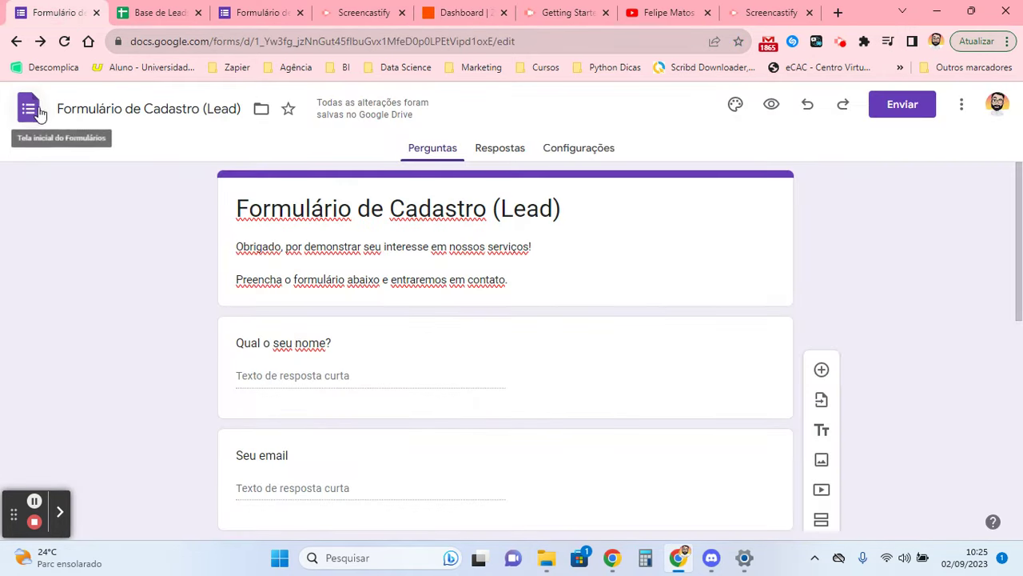
{"action": "left_click", "coordinate": [189, 10]}
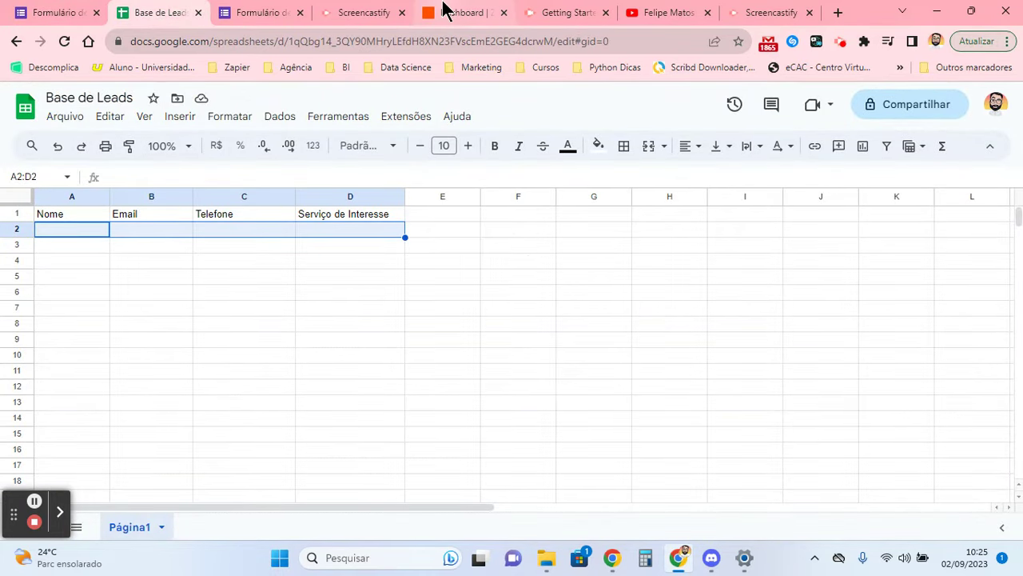
{"action": "left_click", "coordinate": [445, 9]}
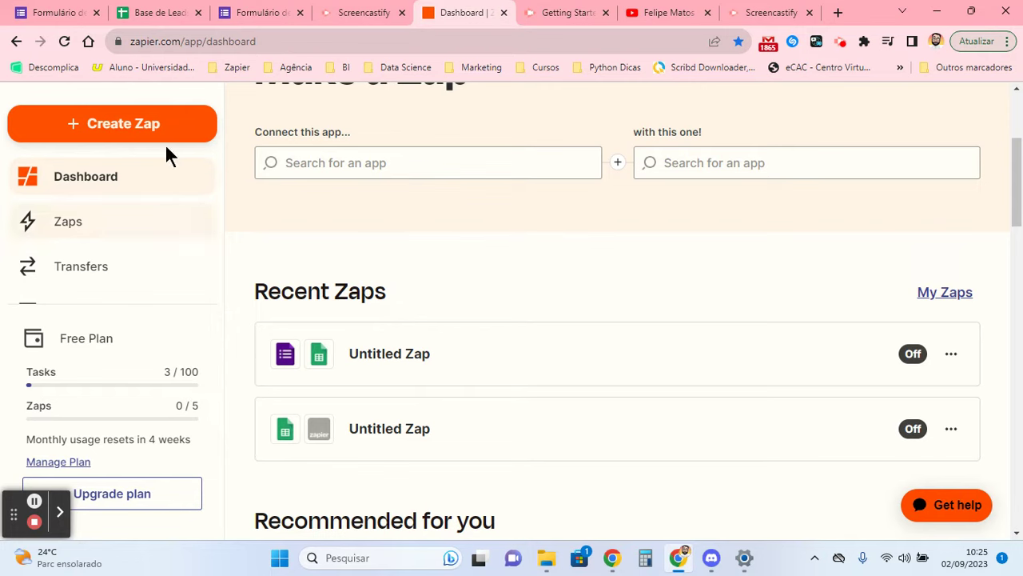
{"action": "left_click", "coordinate": [35, 502]}
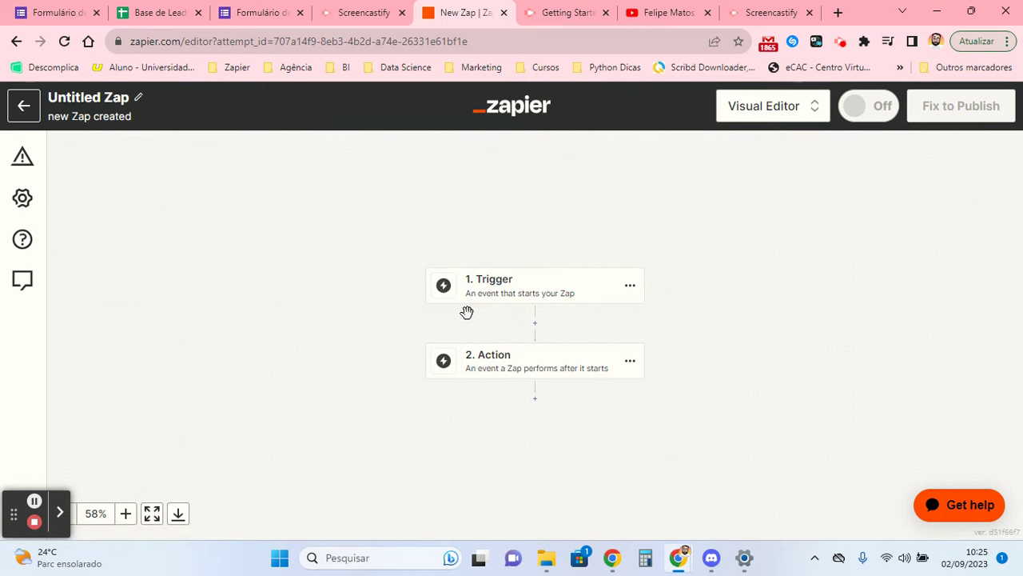
{"action": "scroll", "coordinate": [444, 287], "scroll_direction": "down", "scroll_amount": 2}
{"action": "left_click_drag", "start_coordinate": [13, 513], "coordinate": [14, 406]}
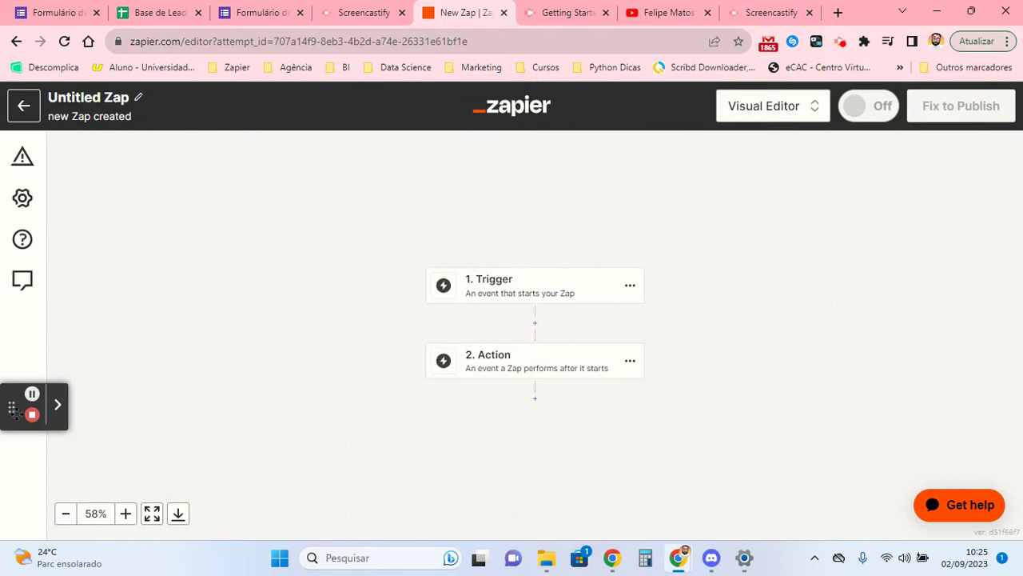
{"action": "left_click", "coordinate": [66, 514]}
{"action": "left_click", "coordinate": [65, 514]}
{"action": "left_click", "coordinate": [66, 514]}
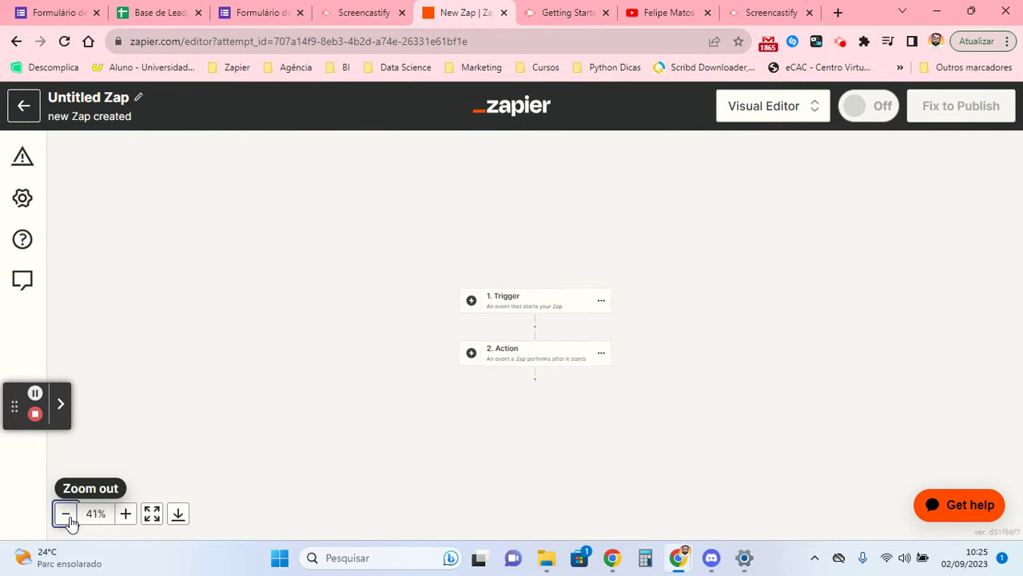
{"action": "left_click", "coordinate": [125, 514]}
{"action": "left_click", "coordinate": [125, 514]}
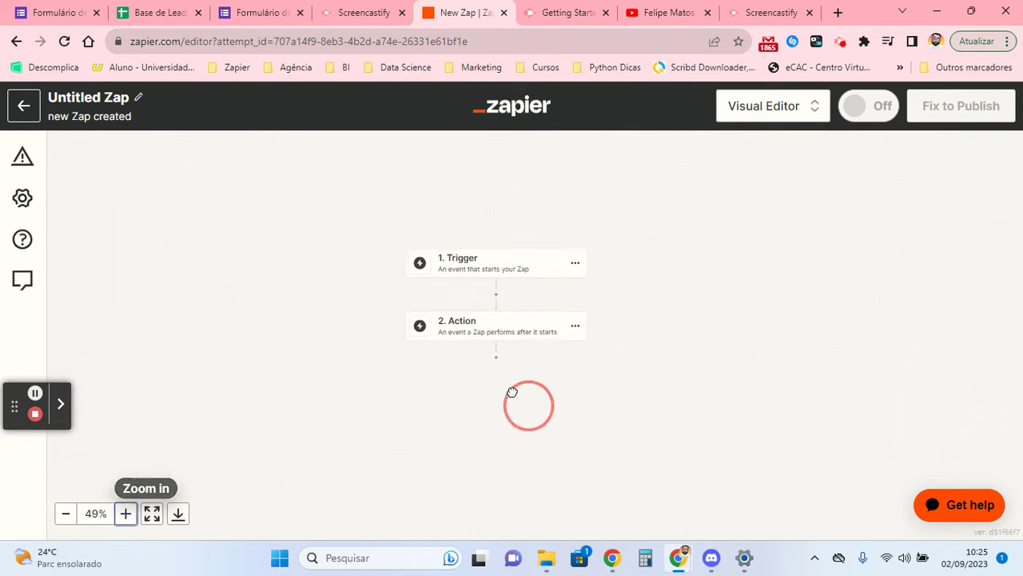
{"action": "left_click", "coordinate": [152, 515]}
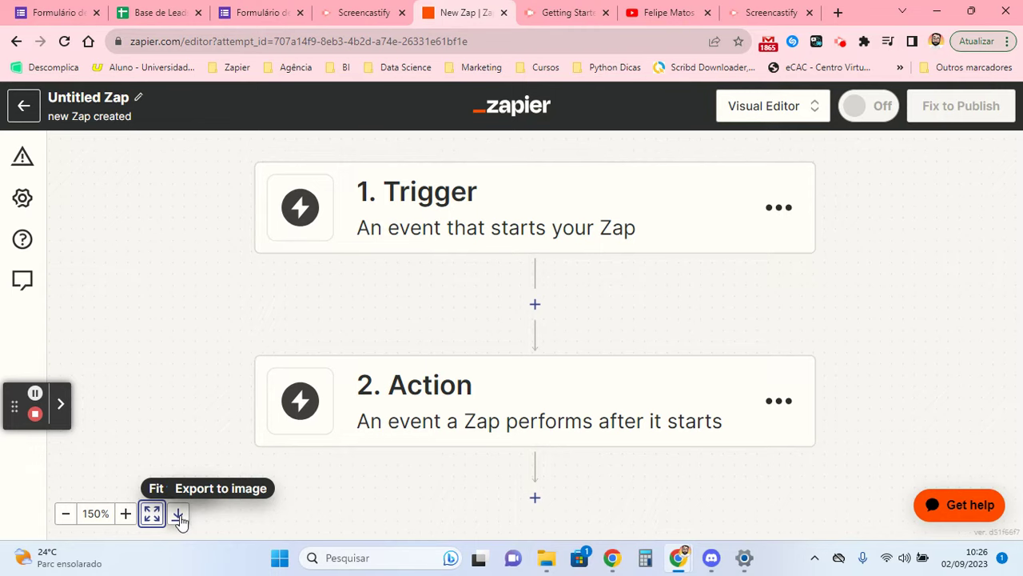
{"action": "left_click", "coordinate": [66, 514]}
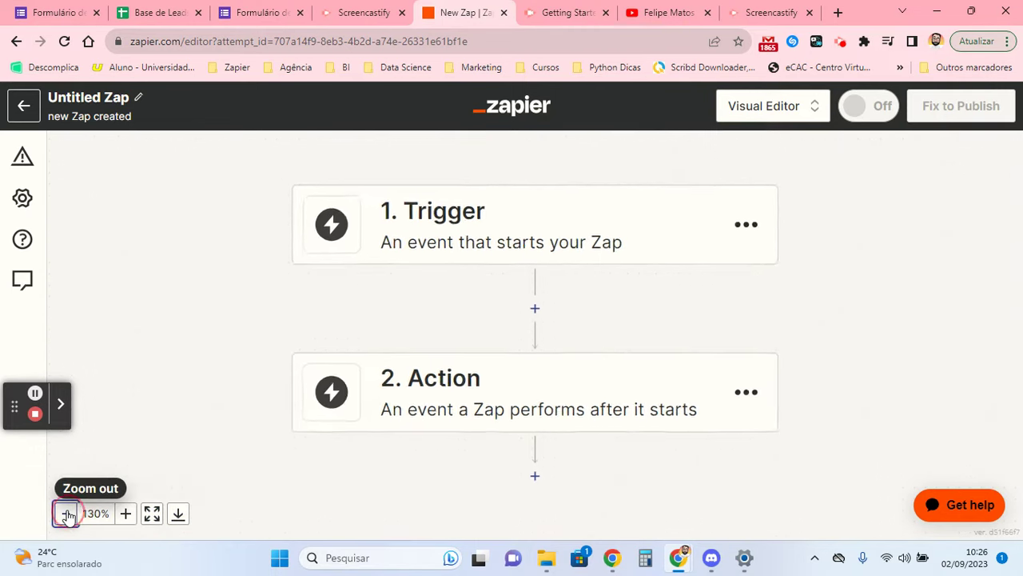
{"action": "left_click", "coordinate": [66, 513]}
{"action": "left_click", "coordinate": [66, 513]}
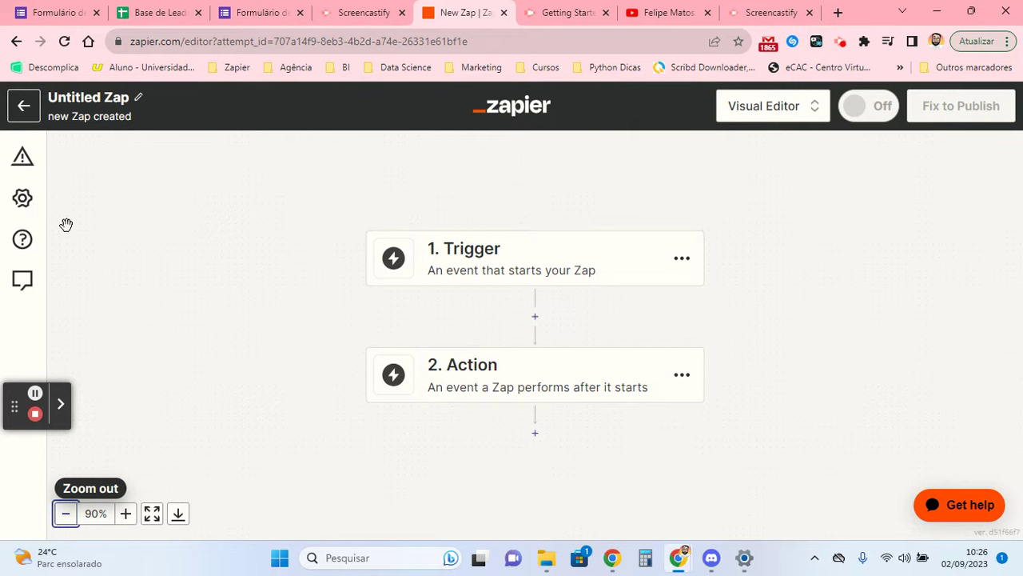
{"action": "left_click", "coordinate": [23, 199]}
- Name the Zap 'Integração Formulário Lead, Base Lead', keep it in the Home folder, and close settings
{"action": "left_click", "coordinate": [153, 237]}
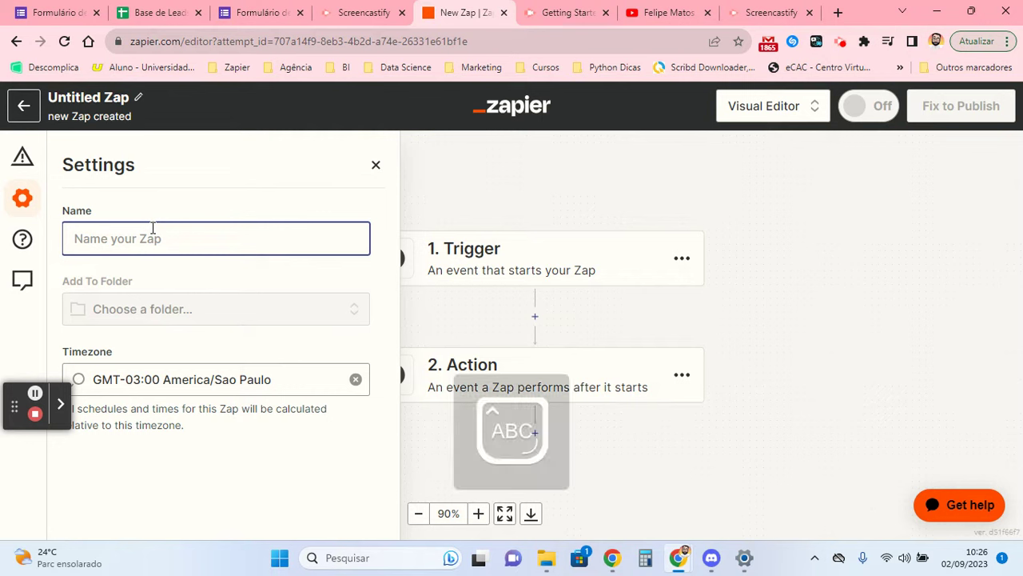
{"action": "type", "text": "Integração"}
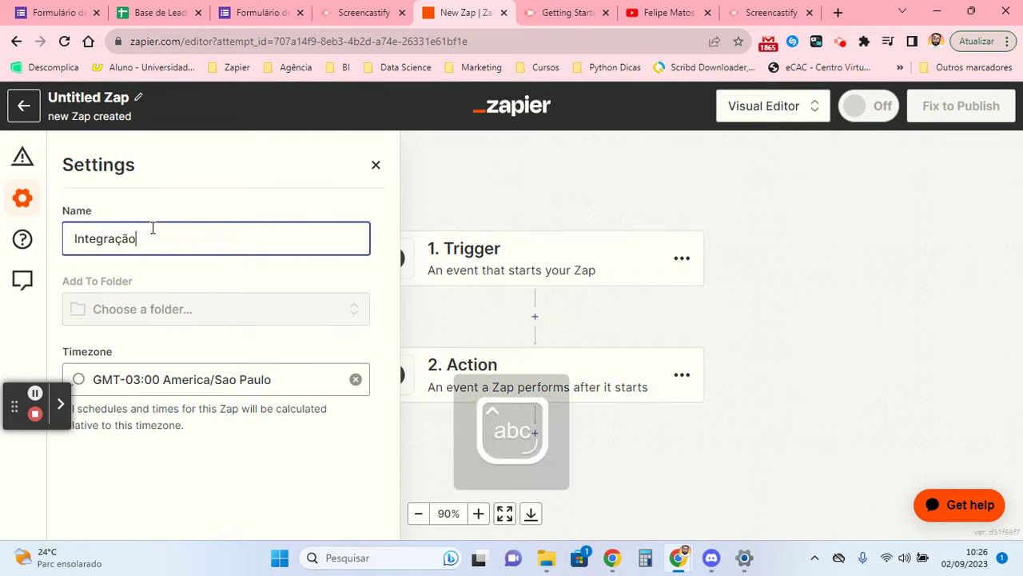
{"action": "type", "text": " Formulário Lead,"}
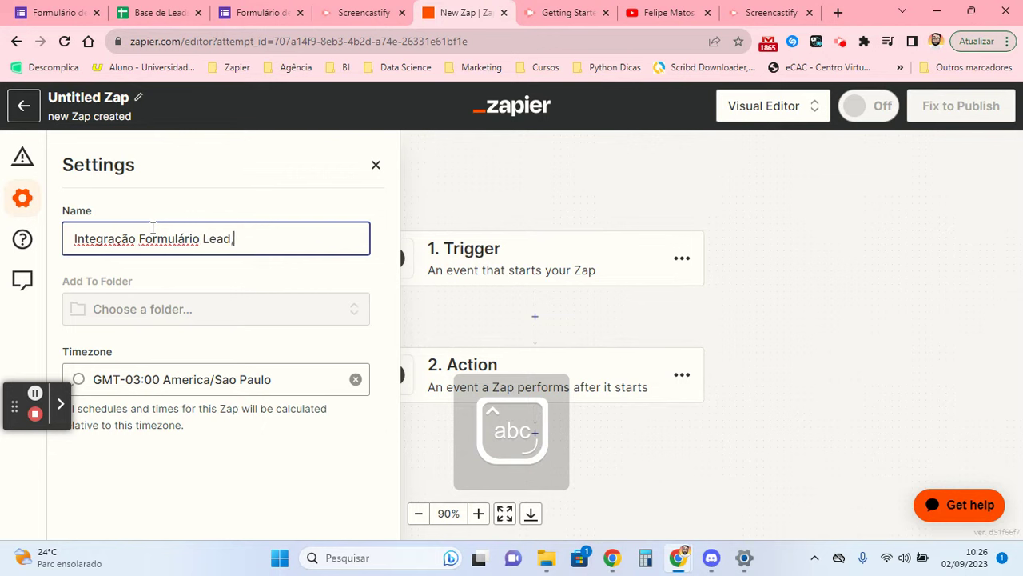
{"action": "type", "text": " Base Lead"}
{"action": "left_click", "coordinate": [211, 379]}
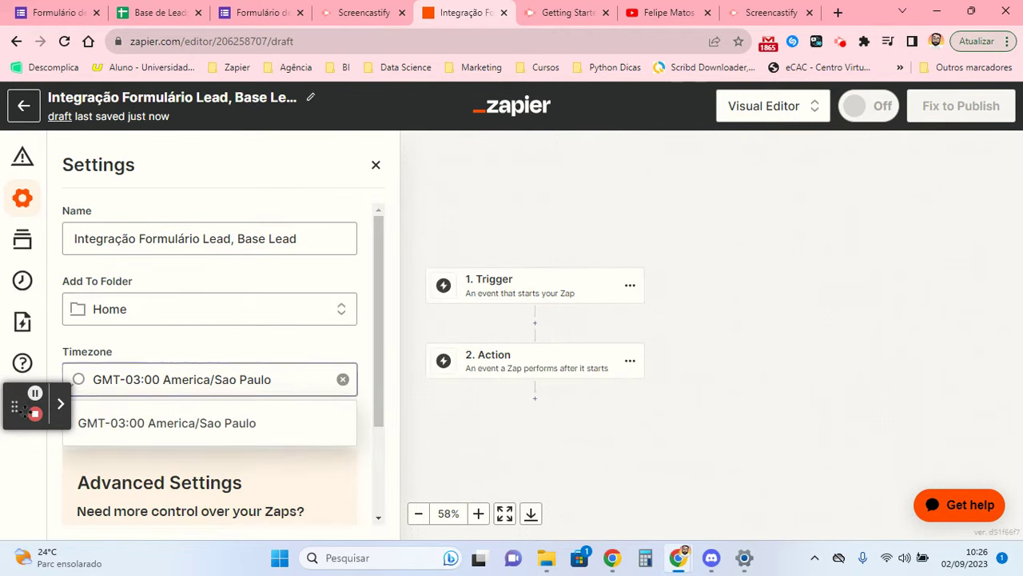
{"action": "left_click_drag", "start_coordinate": [14, 404], "coordinate": [15, 486]}
{"action": "scroll", "coordinate": [160, 328], "scroll_direction": "down", "scroll_amount": 3}
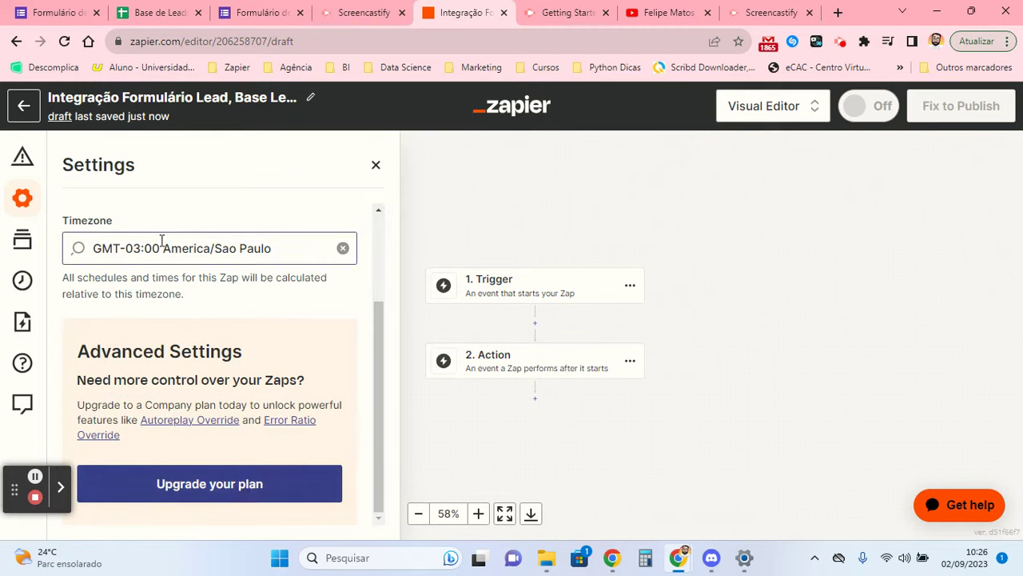
{"action": "scroll", "coordinate": [119, 313], "scroll_direction": "up", "scroll_amount": 3}
{"action": "left_click", "coordinate": [115, 310]}
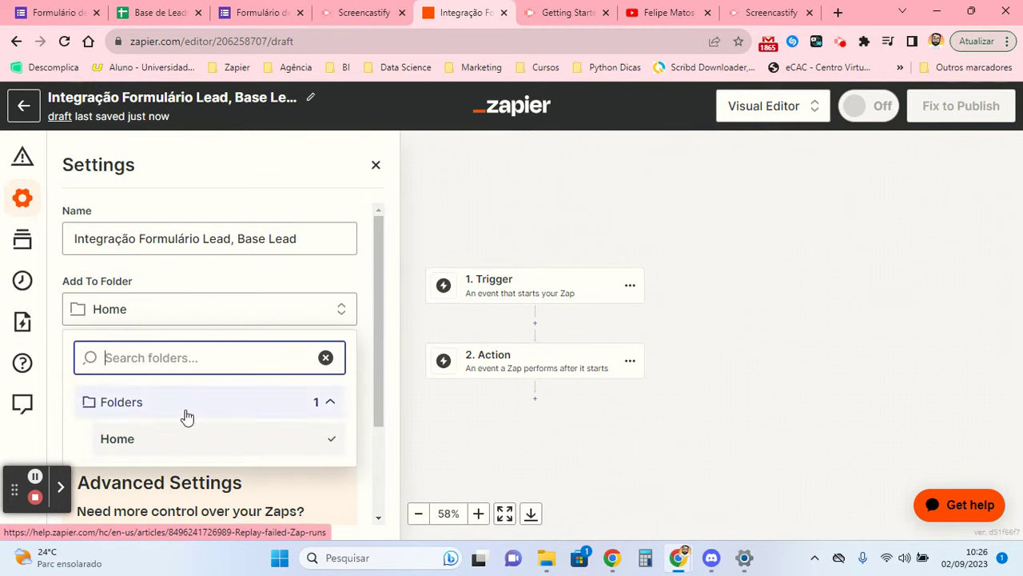
{"action": "left_click", "coordinate": [203, 281]}
{"action": "scroll", "coordinate": [203, 282], "scroll_direction": "down", "scroll_amount": 3}
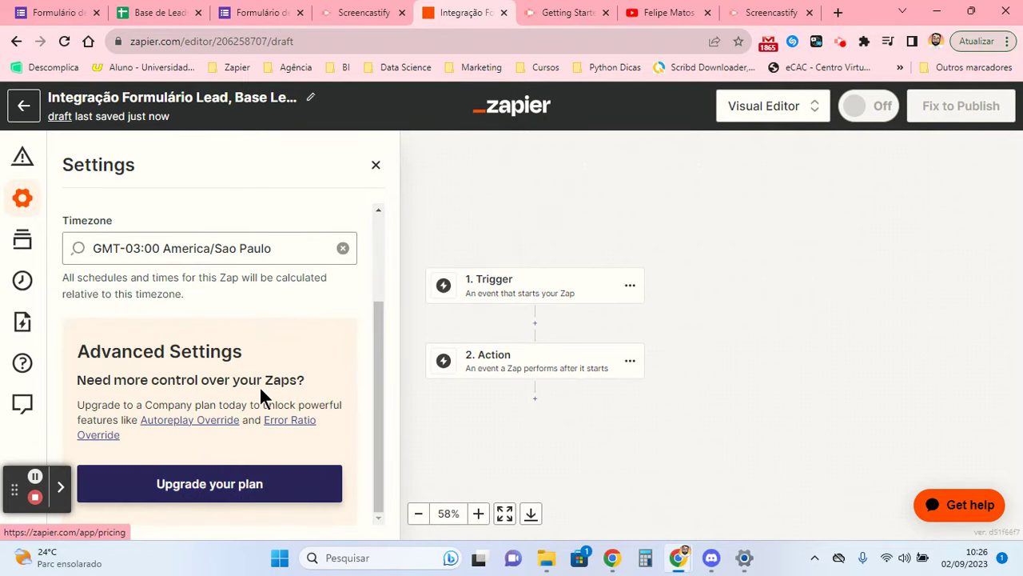
{"action": "left_click", "coordinate": [376, 163]}
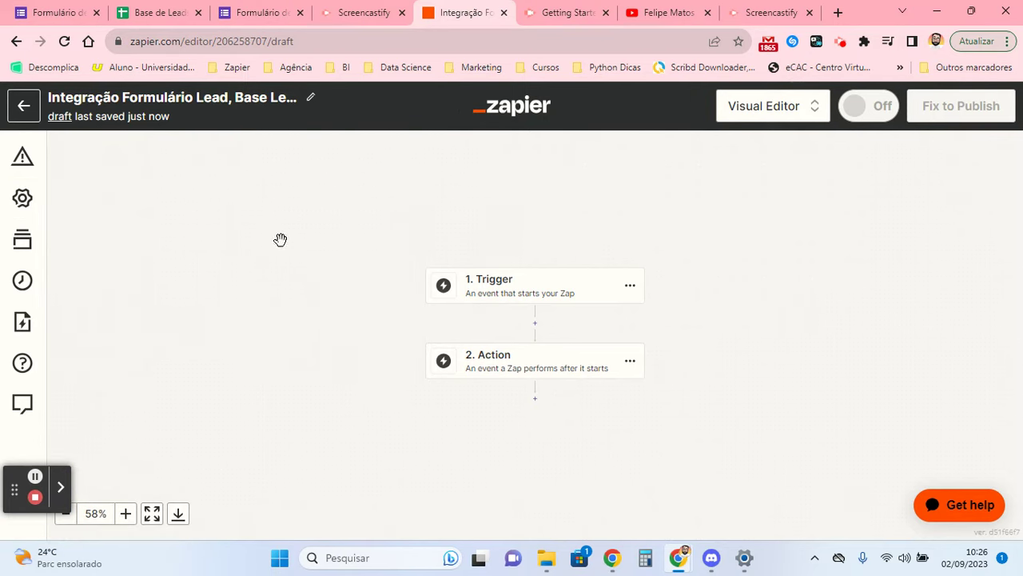
- Choose Google Forms as the app for the Zap's first trigger step
{"action": "left_click", "coordinate": [504, 298]}
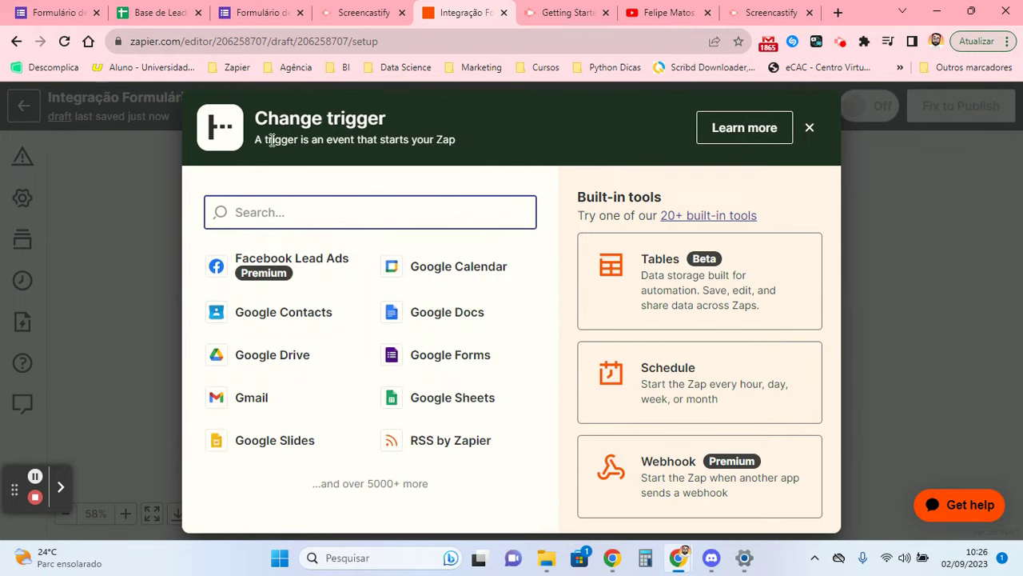
{"action": "left_click_drag", "start_coordinate": [258, 138], "coordinate": [452, 145]}
{"action": "left_click", "coordinate": [489, 183]}
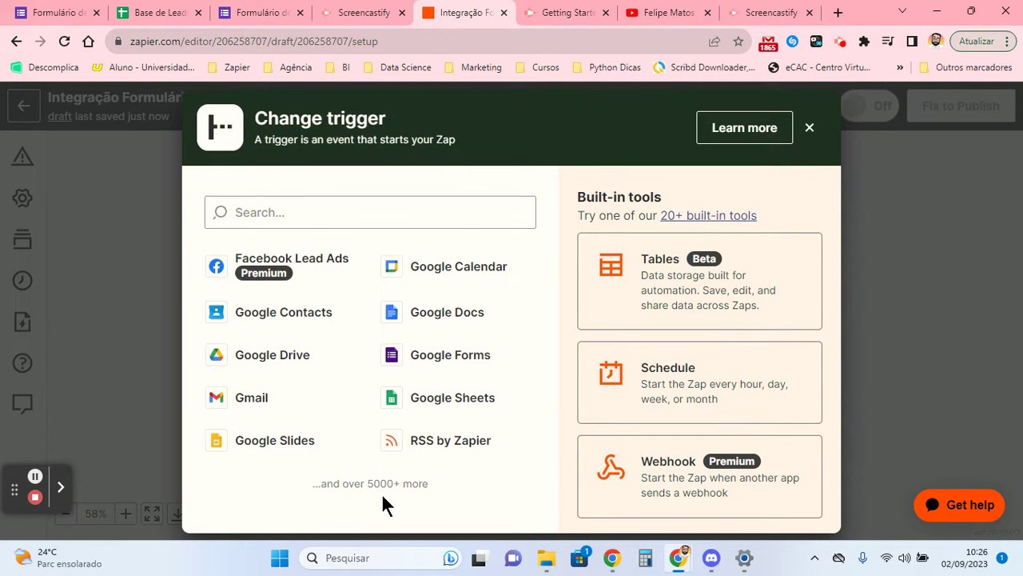
{"action": "triple_click", "coordinate": [354, 488]}
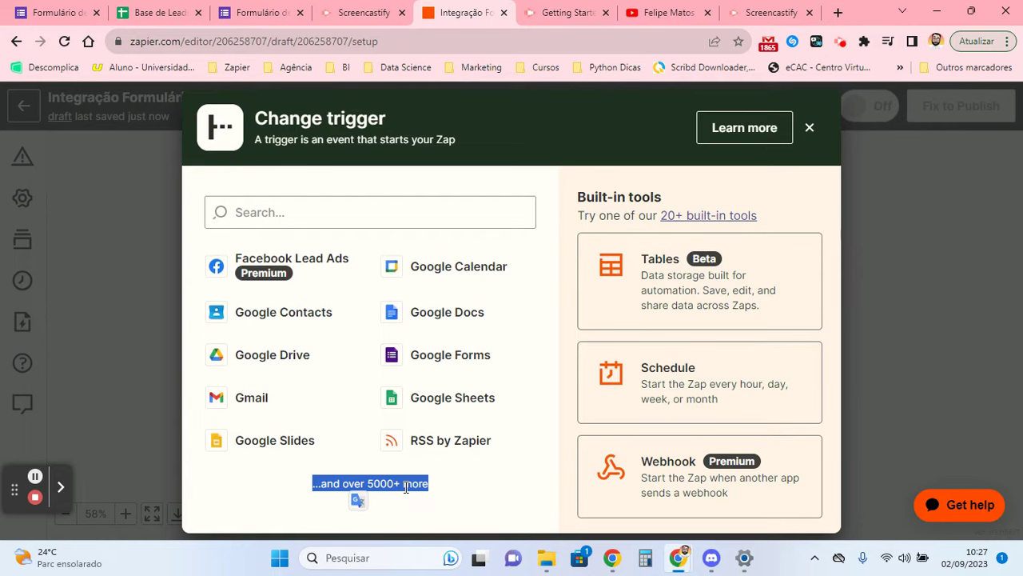
{"action": "triple_click", "coordinate": [407, 487]}
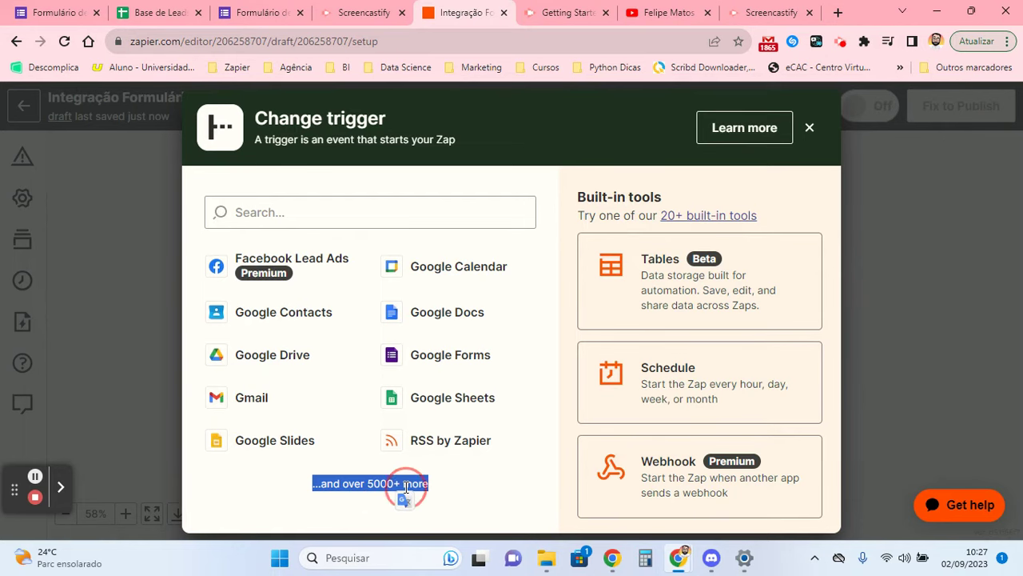
{"action": "left_click", "coordinate": [436, 490]}
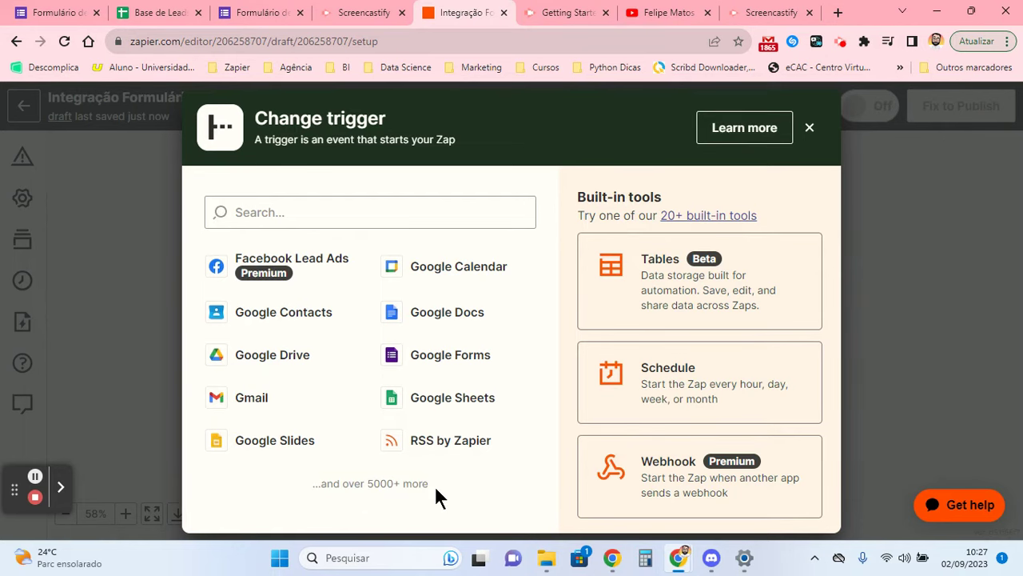
{"action": "left_click", "coordinate": [445, 355]}
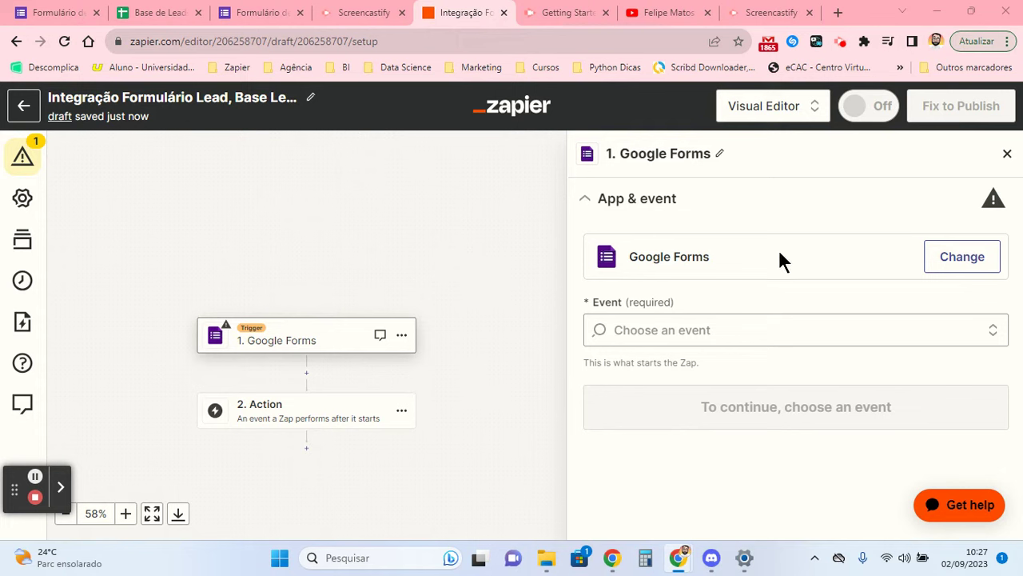
- Set the trigger event to New Form Response and confirm the connected Google account
{"action": "left_click", "coordinate": [709, 317]}
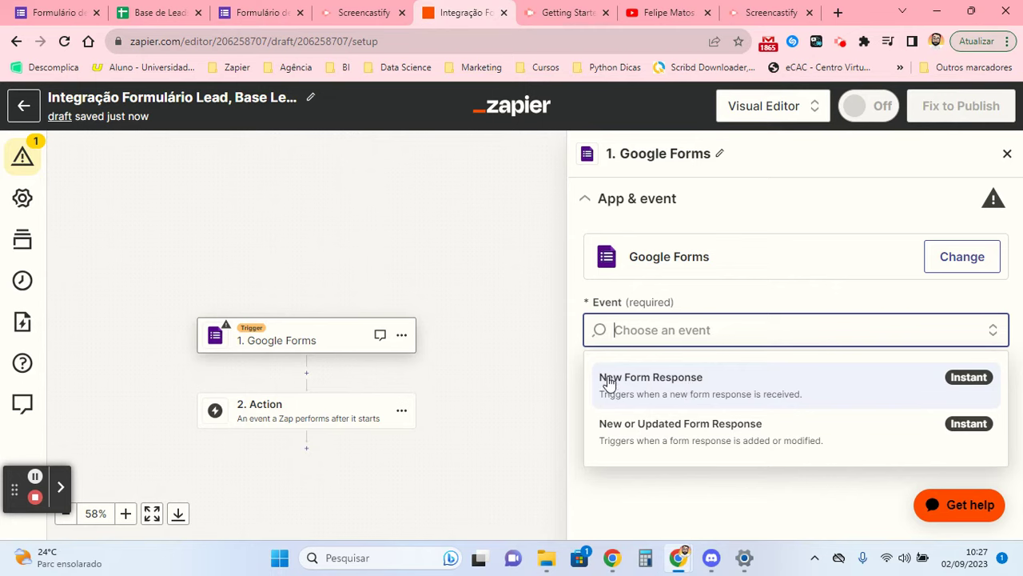
{"action": "left_click", "coordinate": [696, 381]}
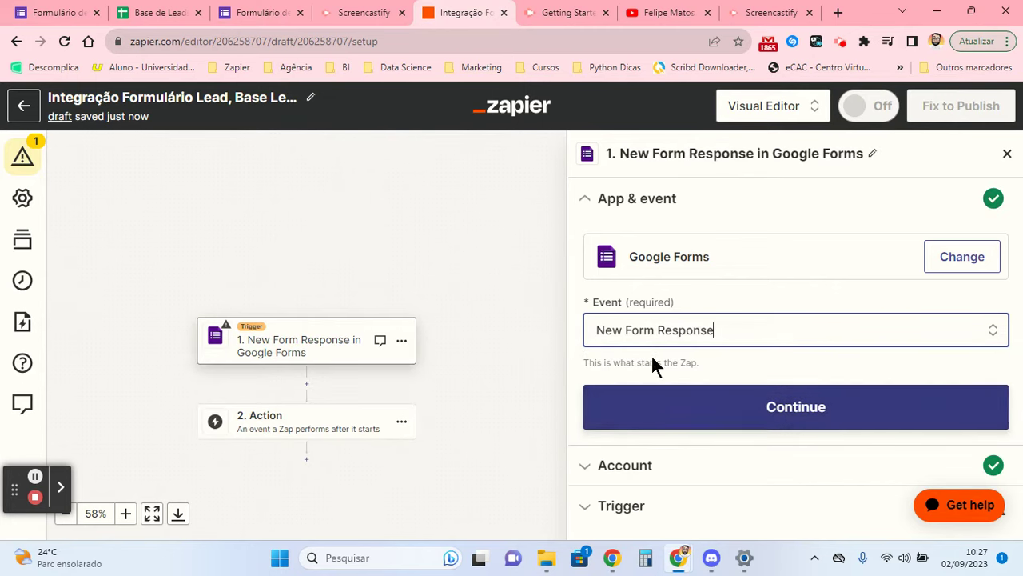
{"action": "left_click", "coordinate": [669, 405]}
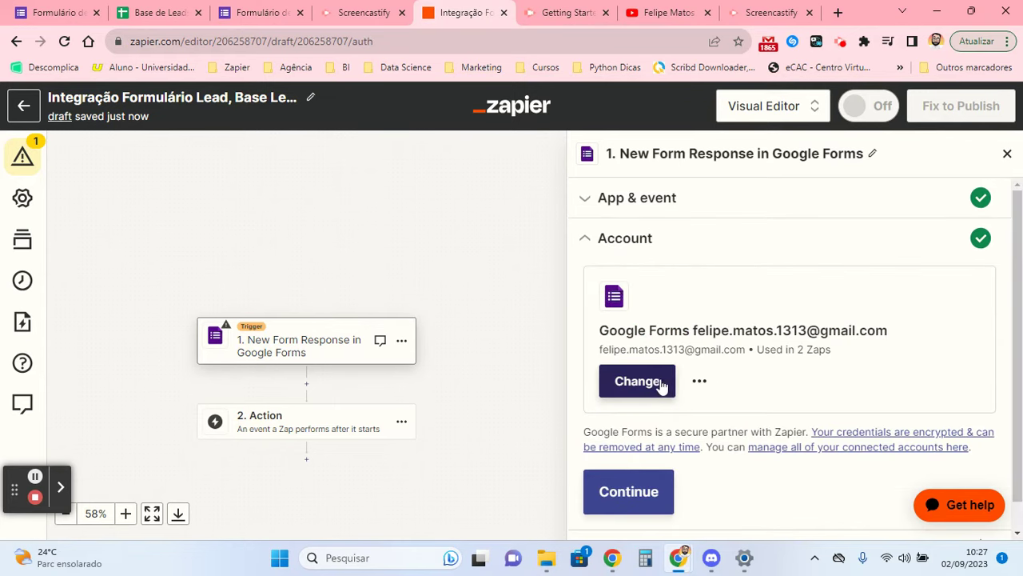
{"action": "left_click", "coordinate": [700, 381]}
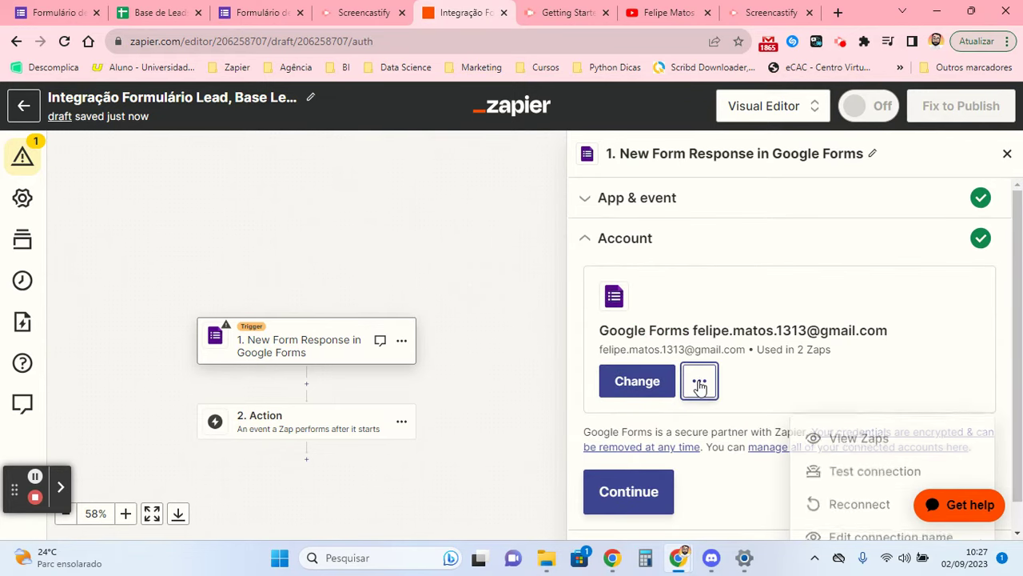
{"action": "left_click", "coordinate": [724, 278]}
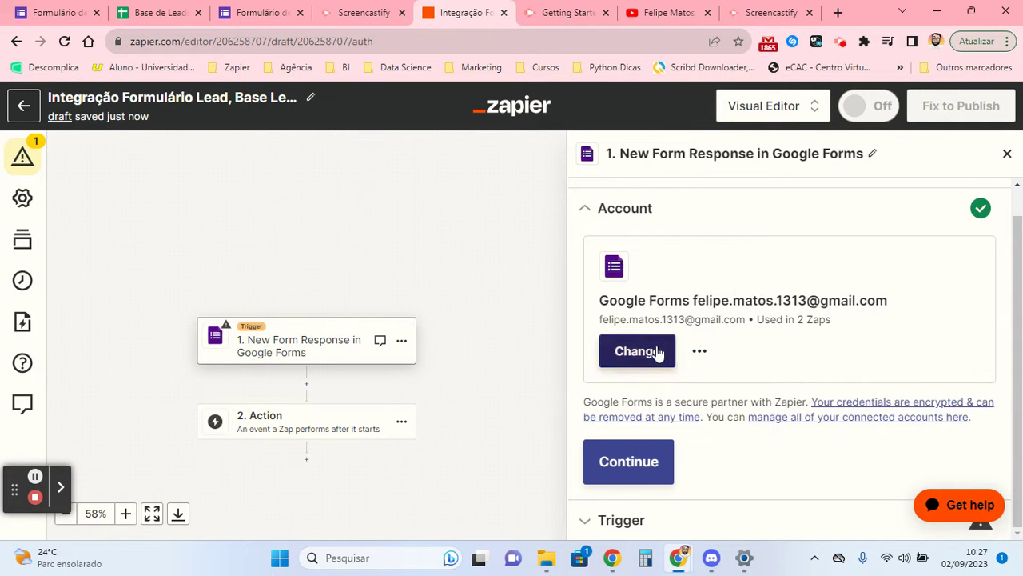
{"action": "left_click_drag", "start_coordinate": [598, 298], "coordinate": [889, 300]}
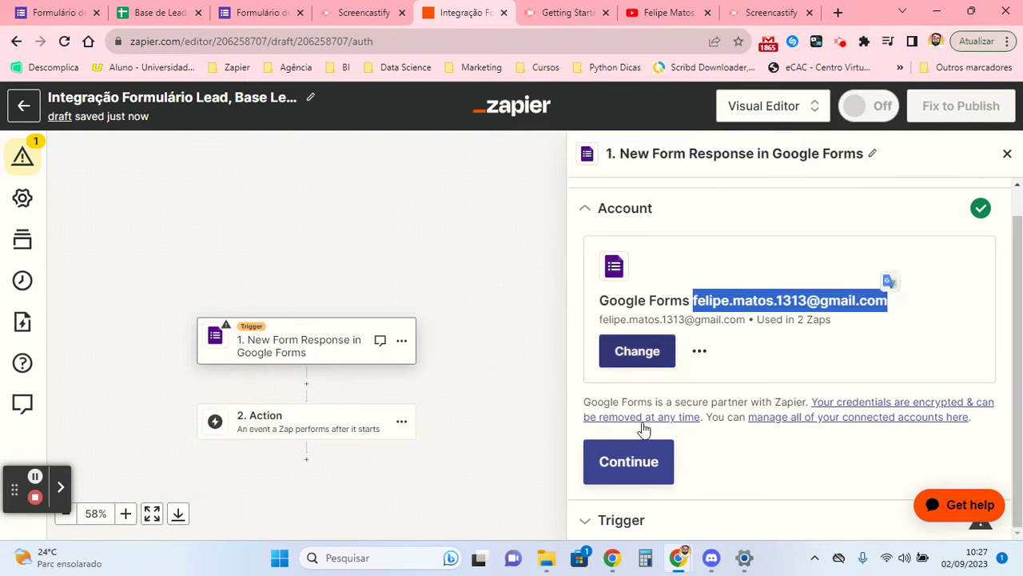
{"action": "left_click", "coordinate": [662, 473]}
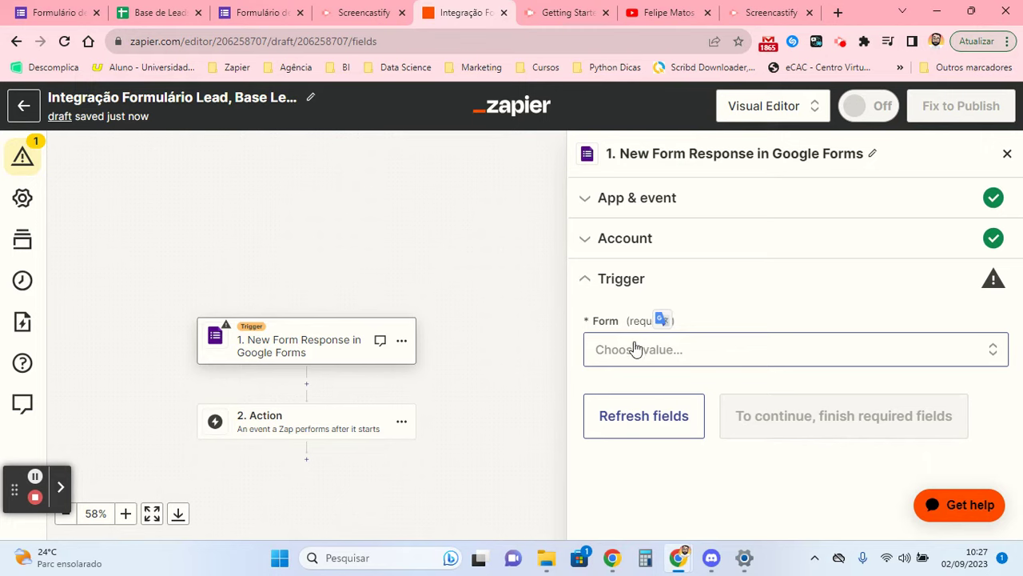
- Expand the trigger's Form list, then bring up Google's apps grid in a new browser tab
{"action": "left_click", "coordinate": [639, 243]}
{"action": "left_click", "coordinate": [635, 521]}
{"action": "left_click", "coordinate": [661, 352]}
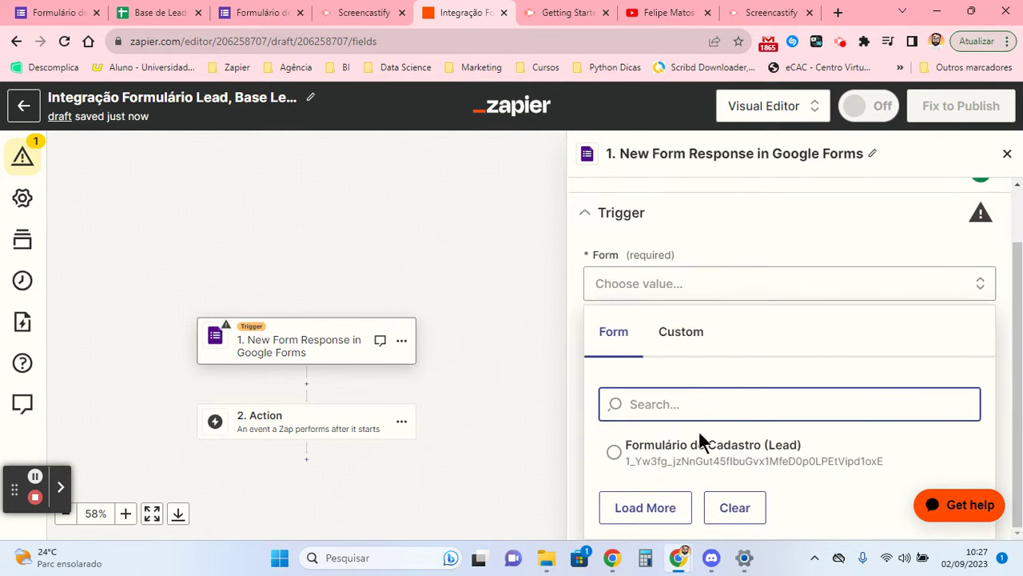
{"action": "left_click", "coordinate": [837, 11]}
{"action": "left_click", "coordinate": [950, 106]}
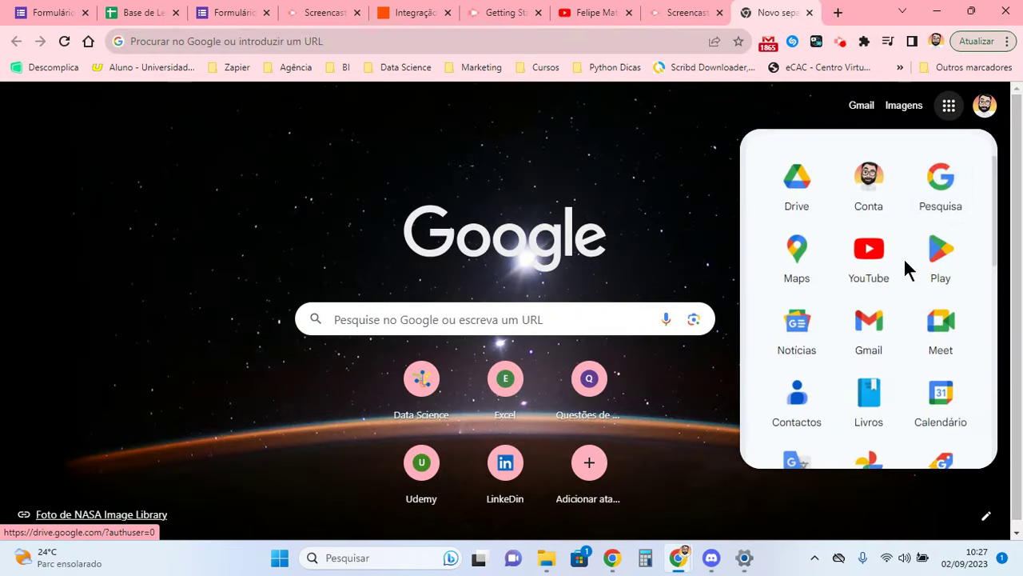
- Launch Google Forms from the apps grid and browse the Forms home
{"action": "scroll", "coordinate": [904, 272], "scroll_direction": "down", "scroll_amount": 5}
{"action": "left_click", "coordinate": [879, 420]}
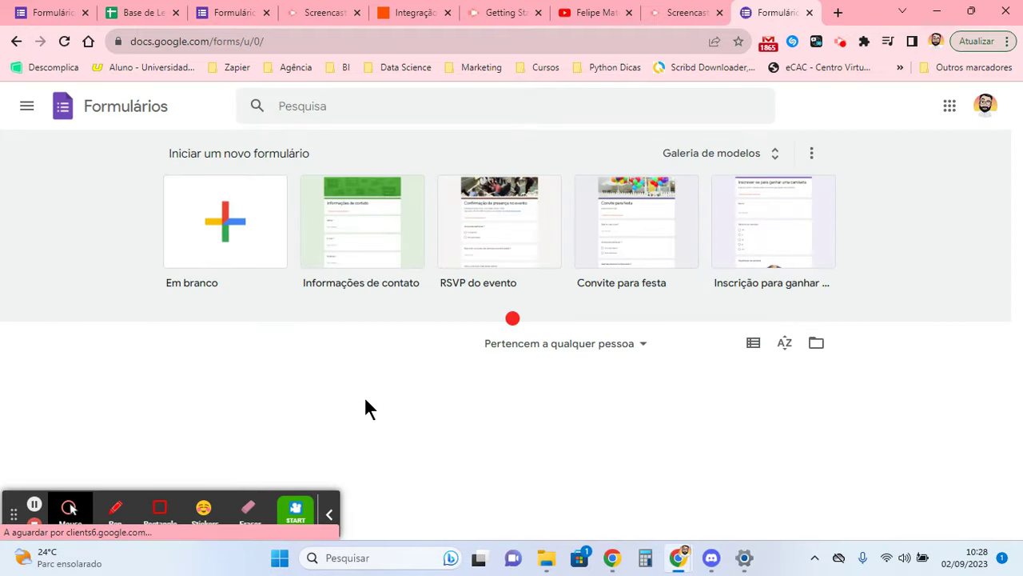
{"action": "scroll", "coordinate": [338, 389], "scroll_direction": "down", "scroll_amount": 1}
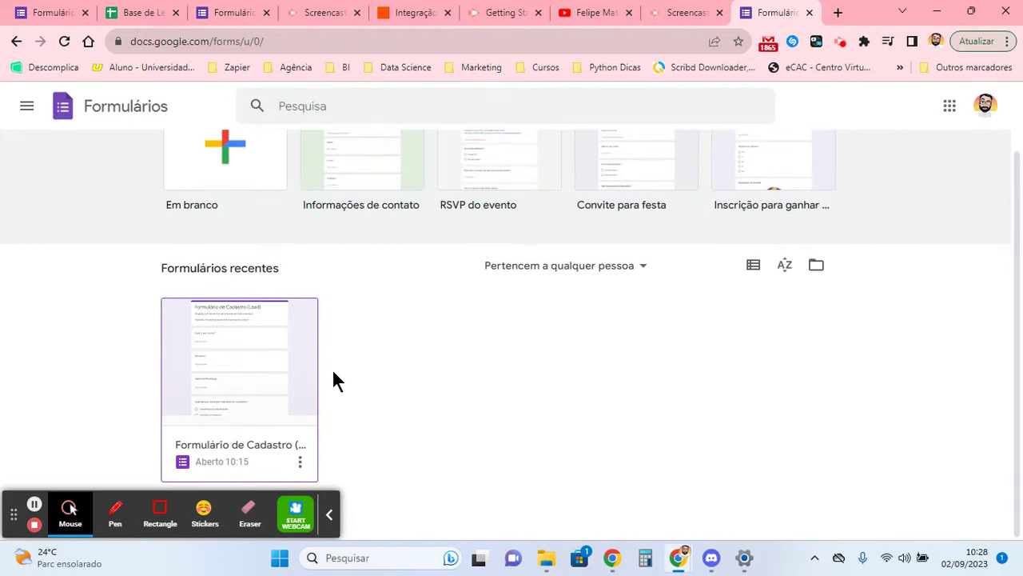
{"action": "scroll", "coordinate": [423, 372], "scroll_direction": "up", "scroll_amount": 1}
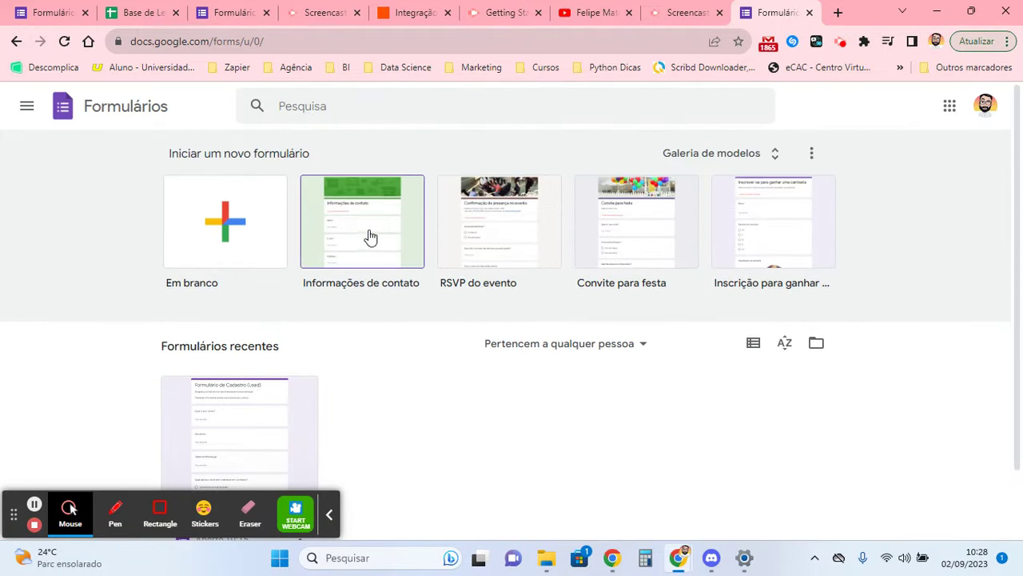
{"action": "left_click", "coordinate": [44, 112]}
{"action": "left_click", "coordinate": [418, 403]}
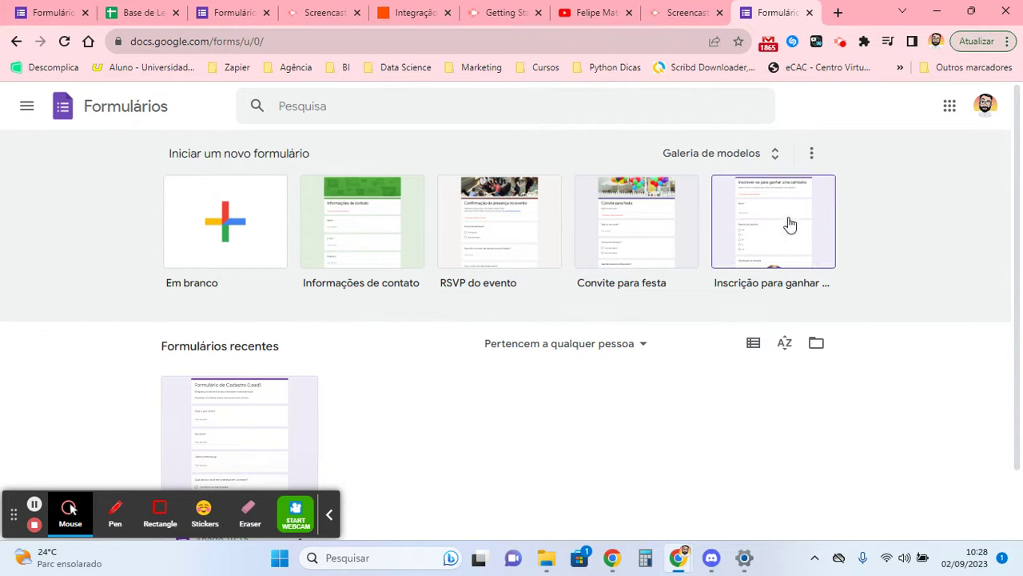
- Browse the Forms template gallery, then return to the Zapier editor
{"action": "left_click", "coordinate": [769, 150]}
{"action": "scroll", "coordinate": [704, 267], "scroll_direction": "down", "scroll_amount": 8}
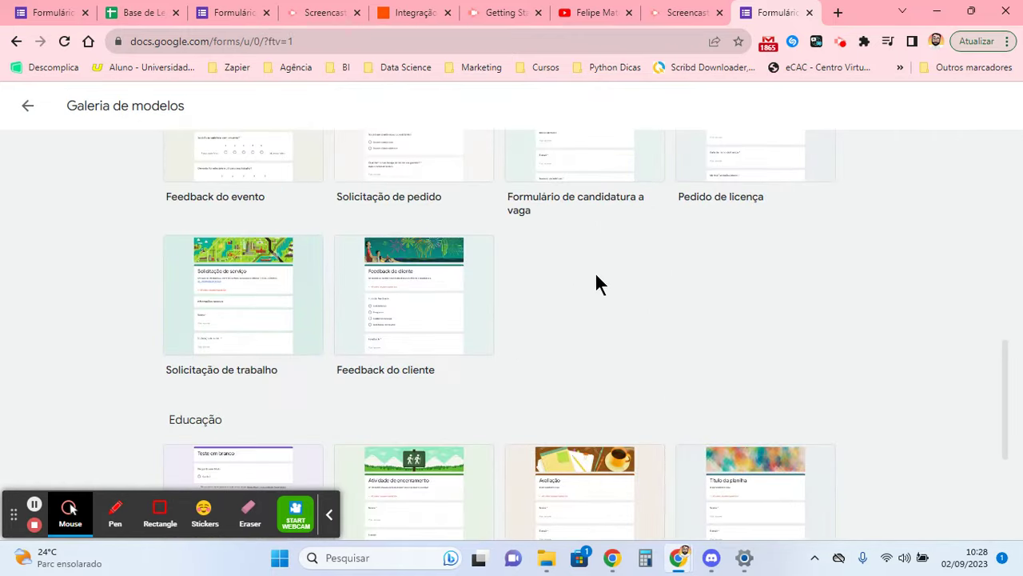
{"action": "scroll", "coordinate": [592, 276], "scroll_direction": "up", "scroll_amount": 7}
{"action": "scroll", "coordinate": [848, 376], "scroll_direction": "down", "scroll_amount": 10}
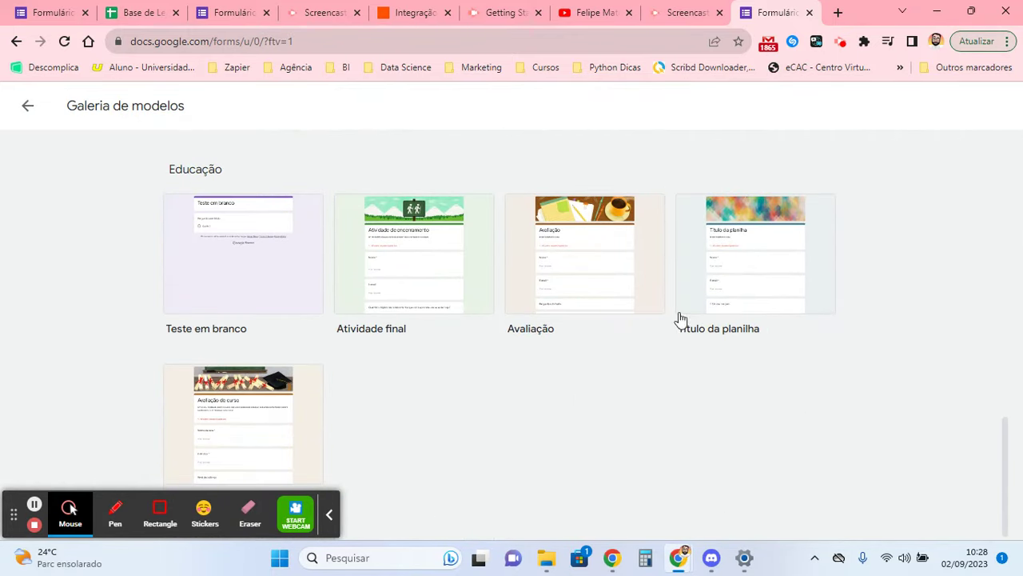
{"action": "scroll", "coordinate": [626, 189], "scroll_direction": "up", "scroll_amount": 12}
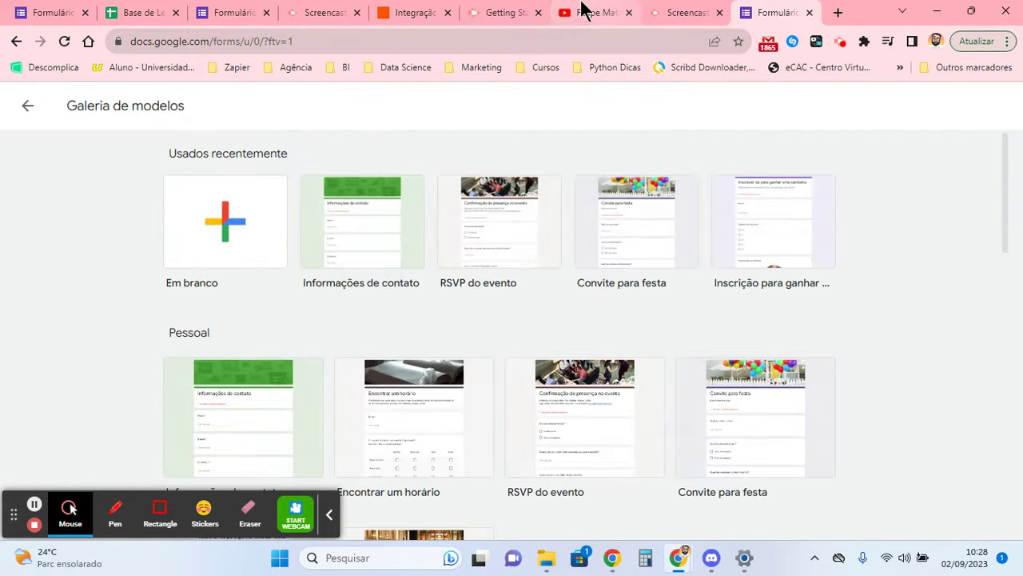
{"action": "left_click", "coordinate": [408, 11]}
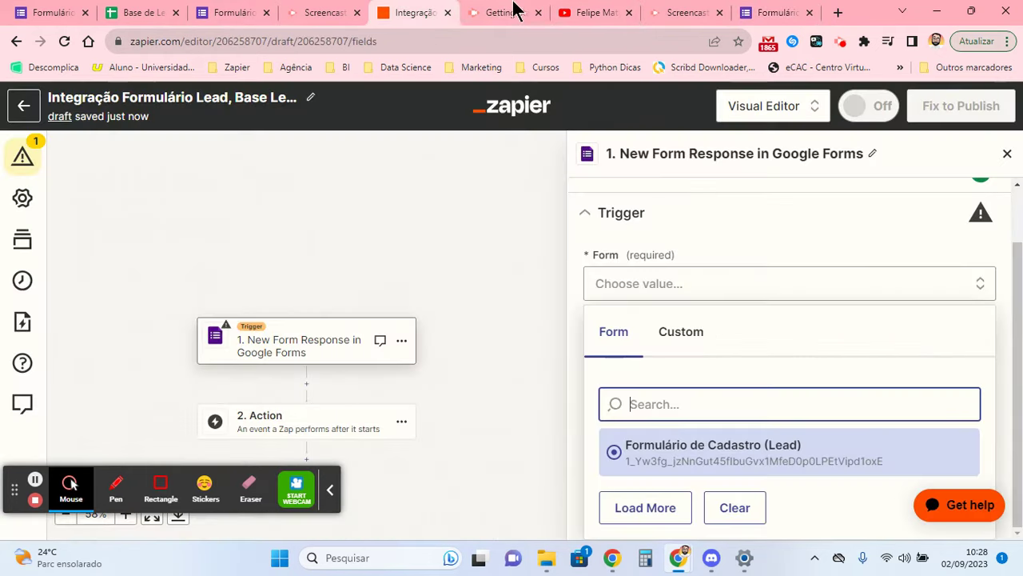
- Set the trigger form to Formulário de Cadastro (Lead) and run the trigger test
{"action": "left_click", "coordinate": [696, 452]}
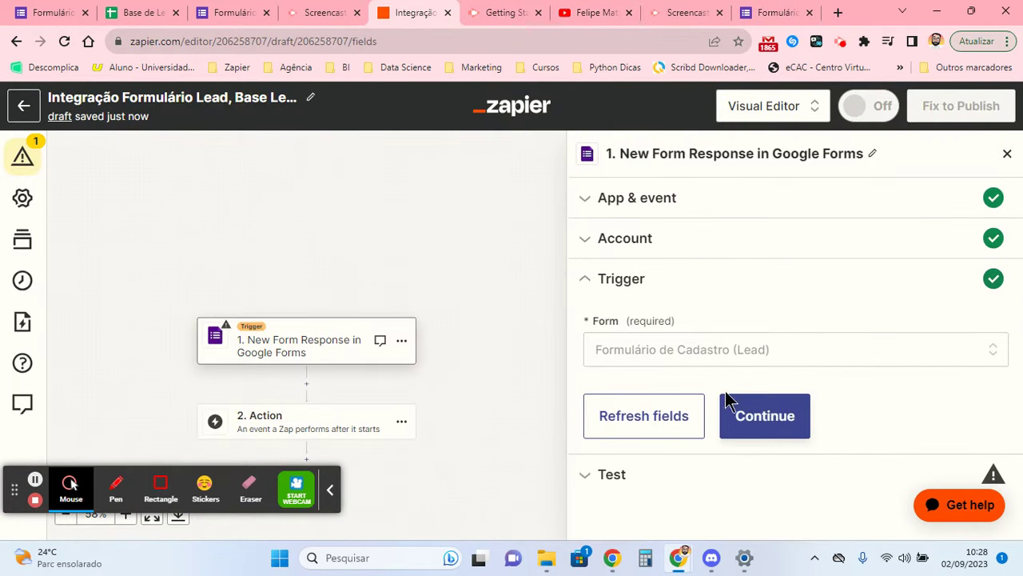
{"action": "left_click", "coordinate": [676, 411]}
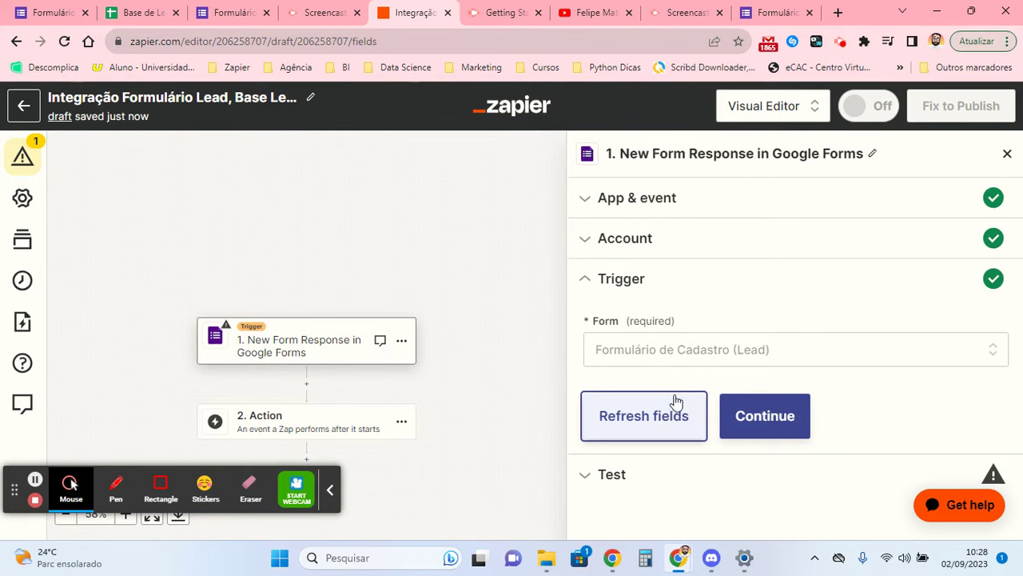
{"action": "left_click", "coordinate": [743, 410]}
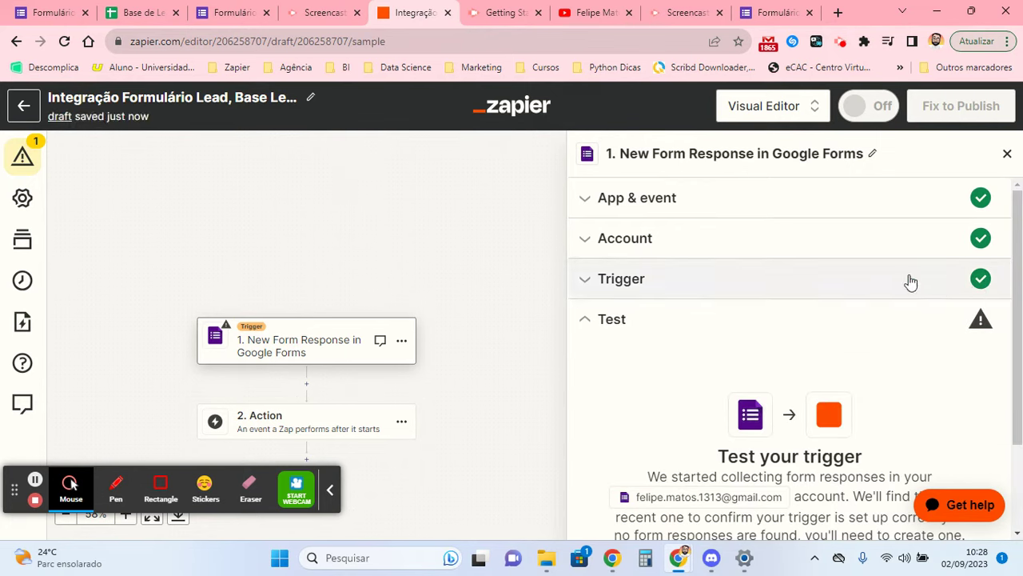
{"action": "scroll", "coordinate": [658, 332], "scroll_direction": "down", "scroll_amount": 3}
{"action": "left_click", "coordinate": [769, 476]}
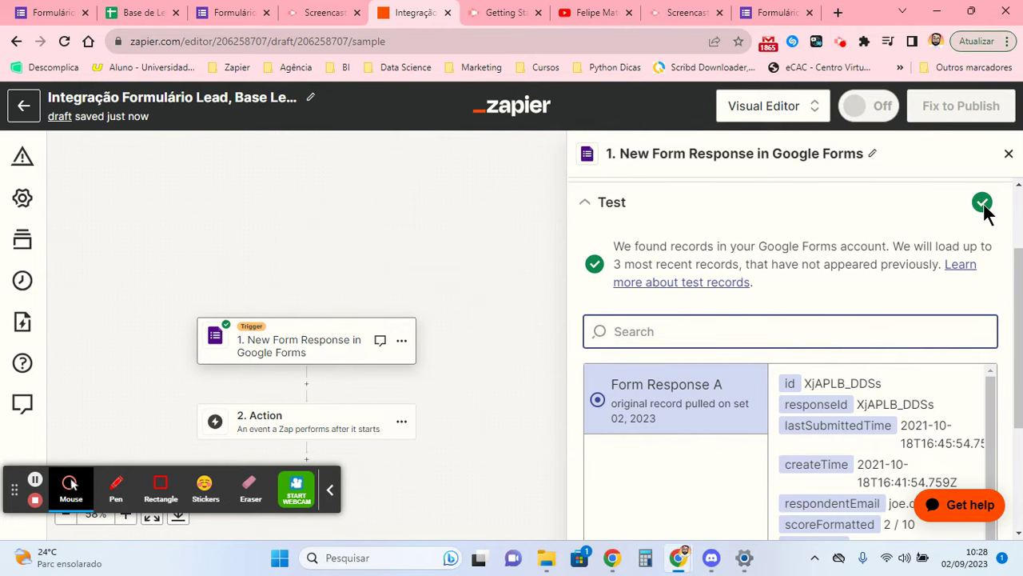
- Review sample Form Response A and continue with it to the action step
{"action": "scroll", "coordinate": [692, 256], "scroll_direction": "down", "scroll_amount": 3}
{"action": "scroll", "coordinate": [731, 292], "scroll_direction": "up", "scroll_amount": 1}
{"action": "scroll", "coordinate": [856, 331], "scroll_direction": "down", "scroll_amount": 3}
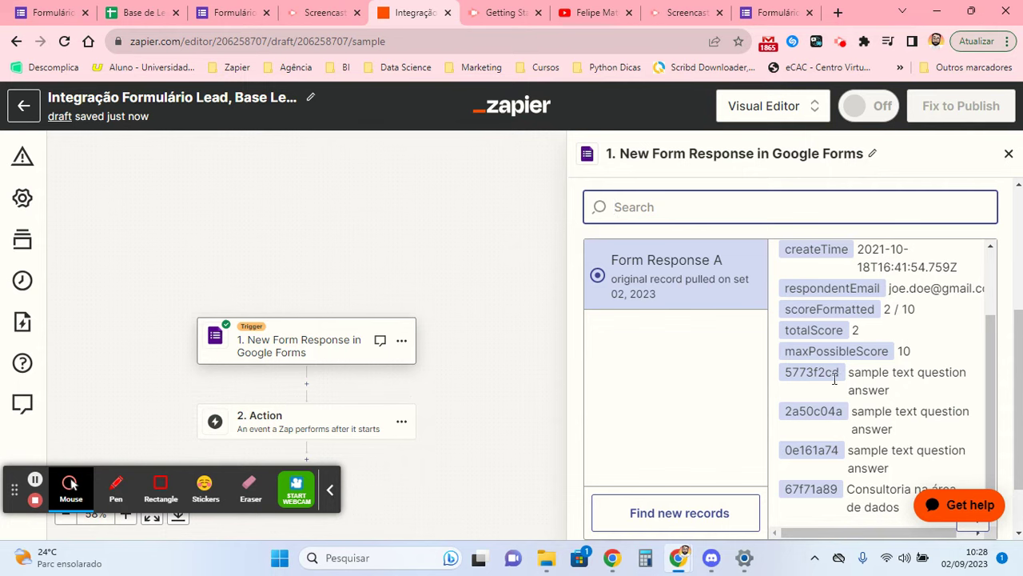
{"action": "left_click_drag", "start_coordinate": [859, 531], "coordinate": [896, 534]}
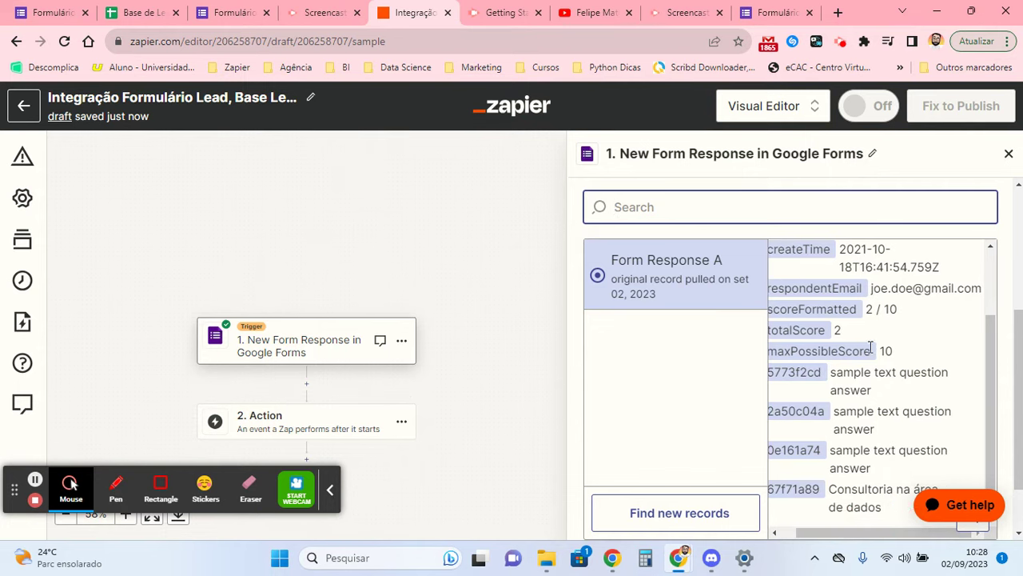
{"action": "scroll", "coordinate": [882, 332], "scroll_direction": "up", "scroll_amount": 2}
{"action": "scroll", "coordinate": [864, 368], "scroll_direction": "down", "scroll_amount": 2}
{"action": "scroll", "coordinate": [826, 418], "scroll_direction": "up", "scroll_amount": 2}
{"action": "scroll", "coordinate": [744, 365], "scroll_direction": "down", "scroll_amount": 2}
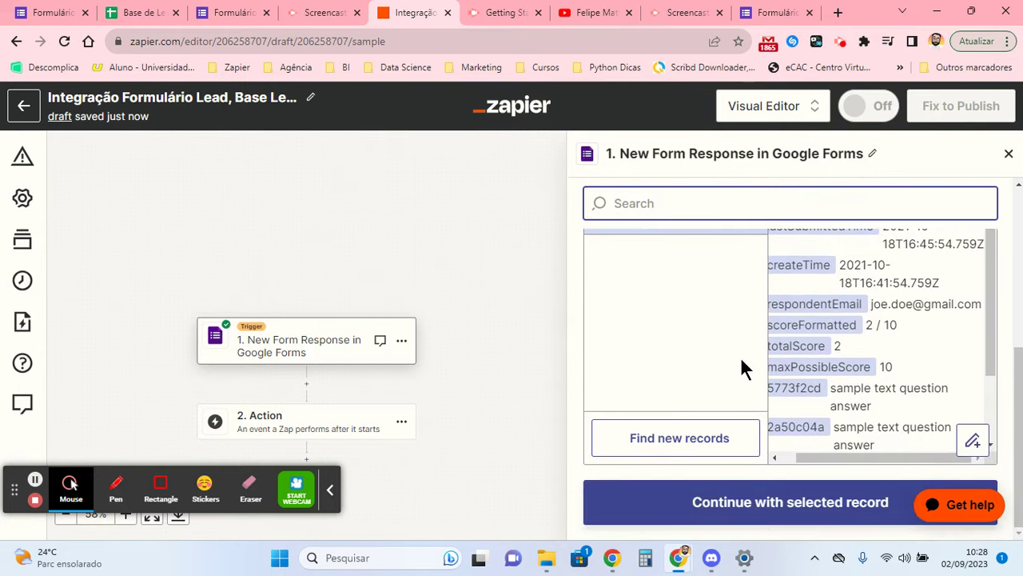
{"action": "left_click", "coordinate": [769, 506]}
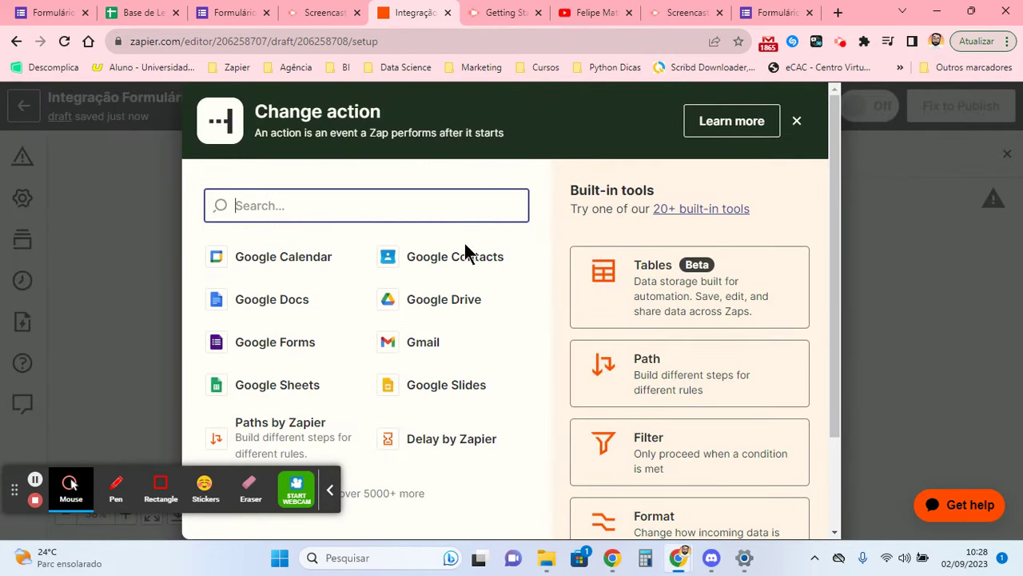
- Choose Google Sheets as the app for the second step
{"action": "left_click", "coordinate": [330, 489]}
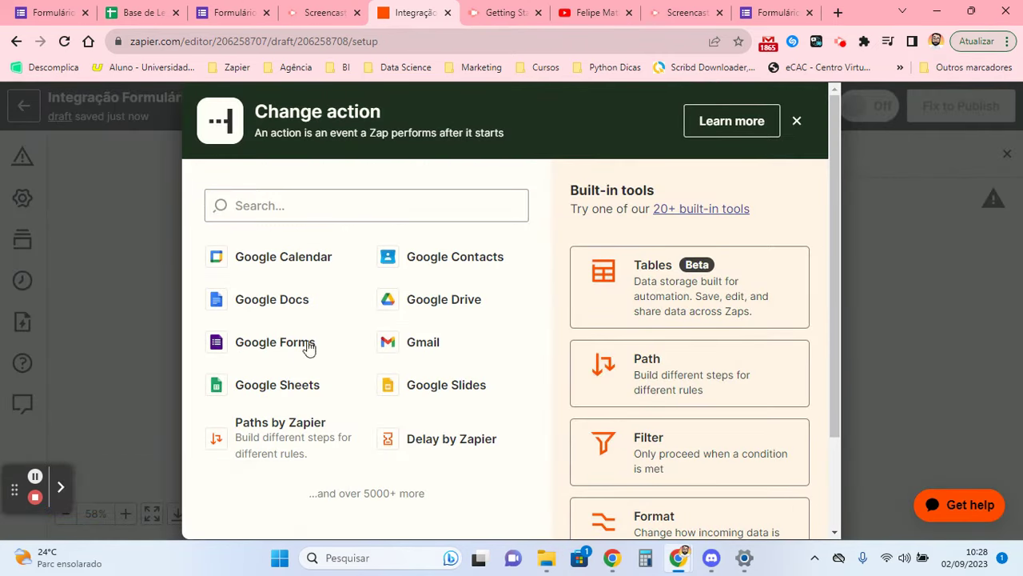
{"action": "left_click", "coordinate": [427, 192]}
{"action": "left_click", "coordinate": [281, 386]}
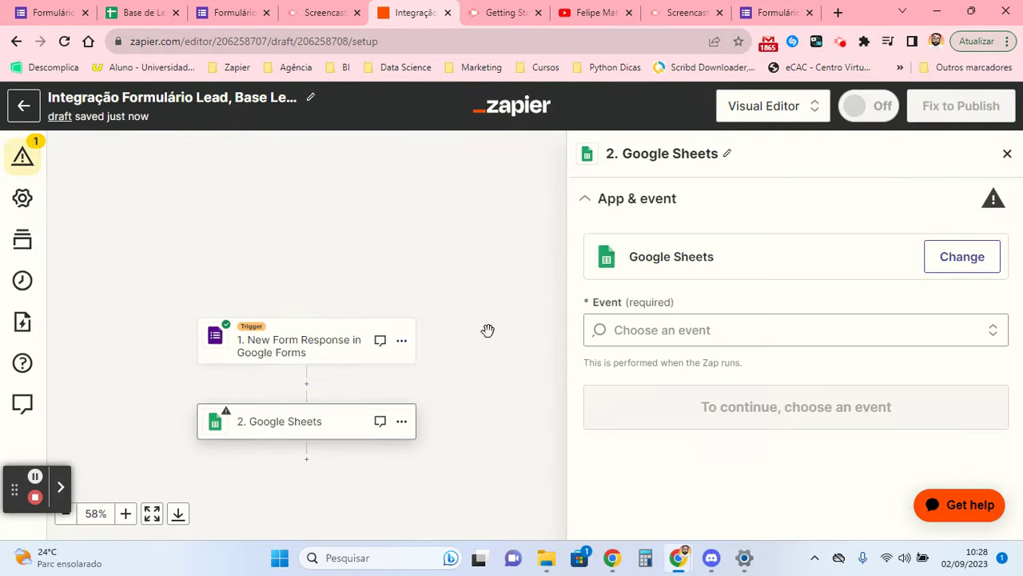
- Set the Google Sheets event to Create Spreadsheet Row
{"action": "left_click", "coordinate": [712, 330]}
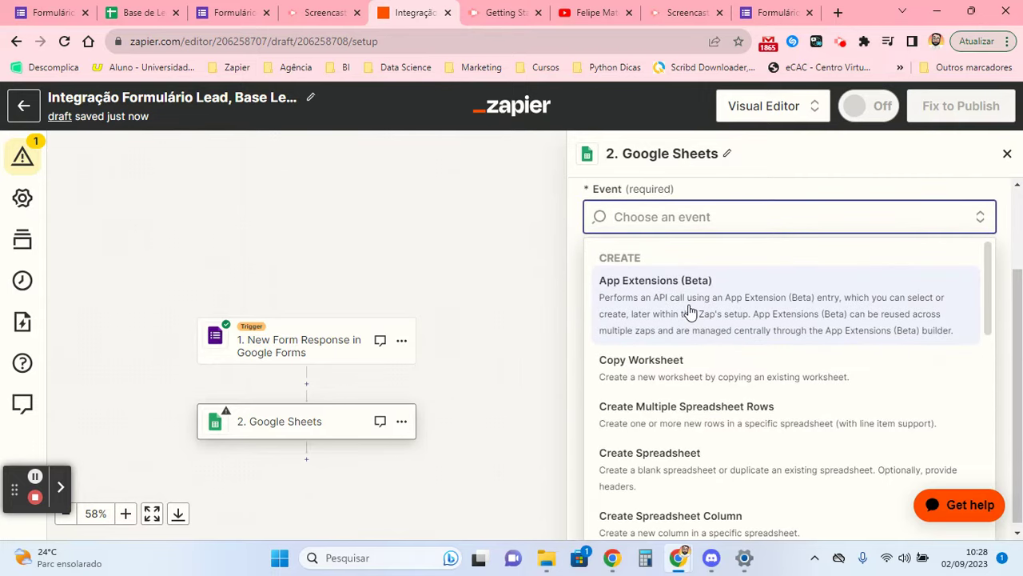
{"action": "scroll", "coordinate": [694, 311], "scroll_direction": "down", "scroll_amount": 1}
{"action": "key", "text": "Escape"}
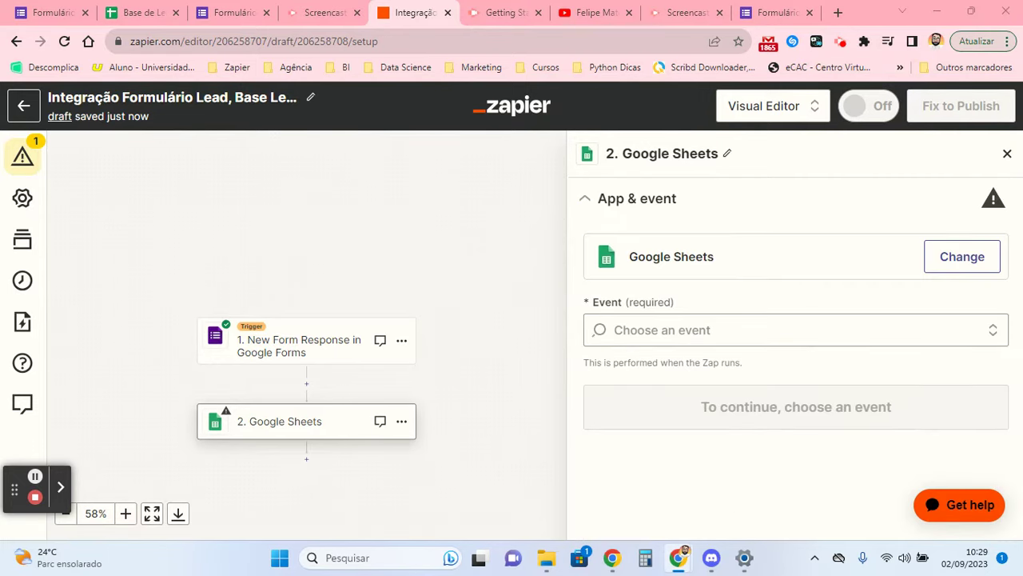
{"action": "left_click", "coordinate": [731, 330]}
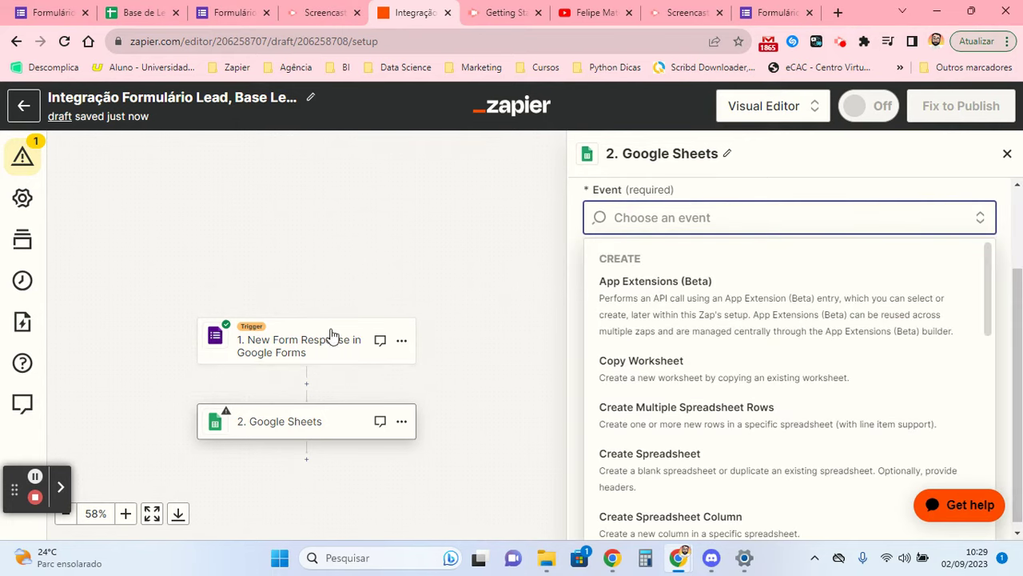
{"action": "scroll", "coordinate": [739, 320], "scroll_direction": "down", "scroll_amount": 2}
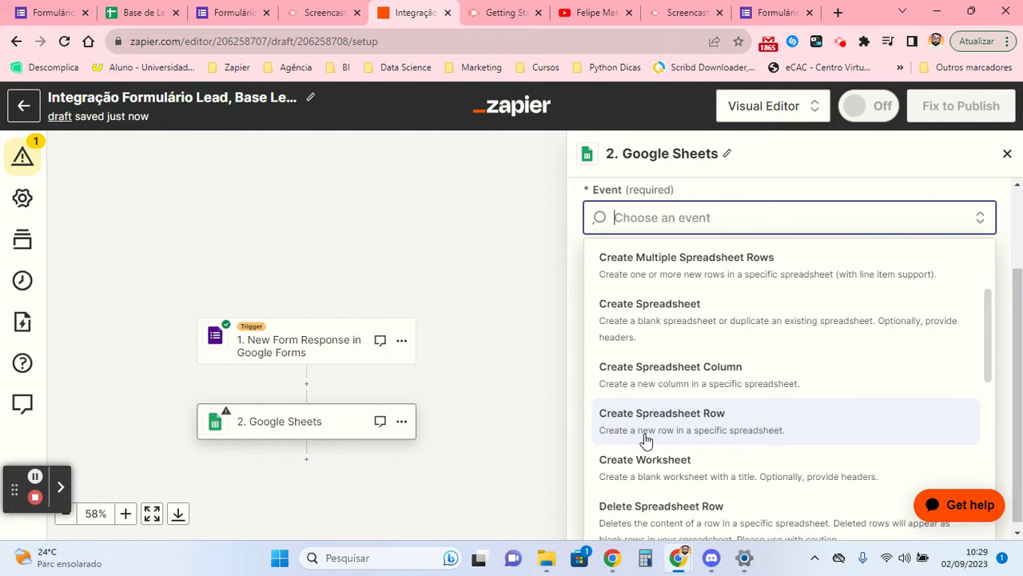
{"action": "left_click", "coordinate": [706, 424]}
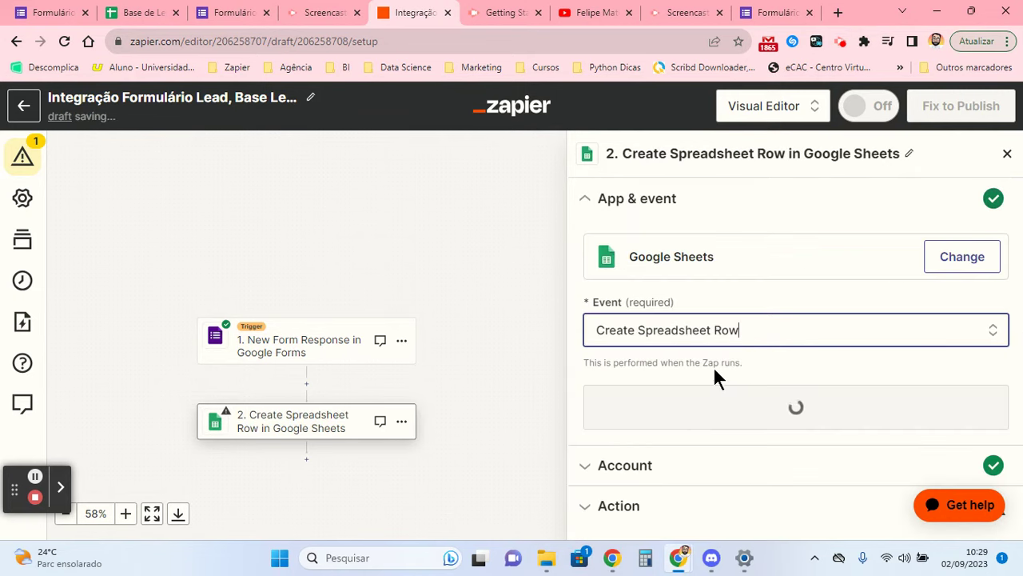
- Keep the connected Google Sheets account and bring the Base de Leads tab beside Zapier
{"action": "left_click", "coordinate": [706, 407]}
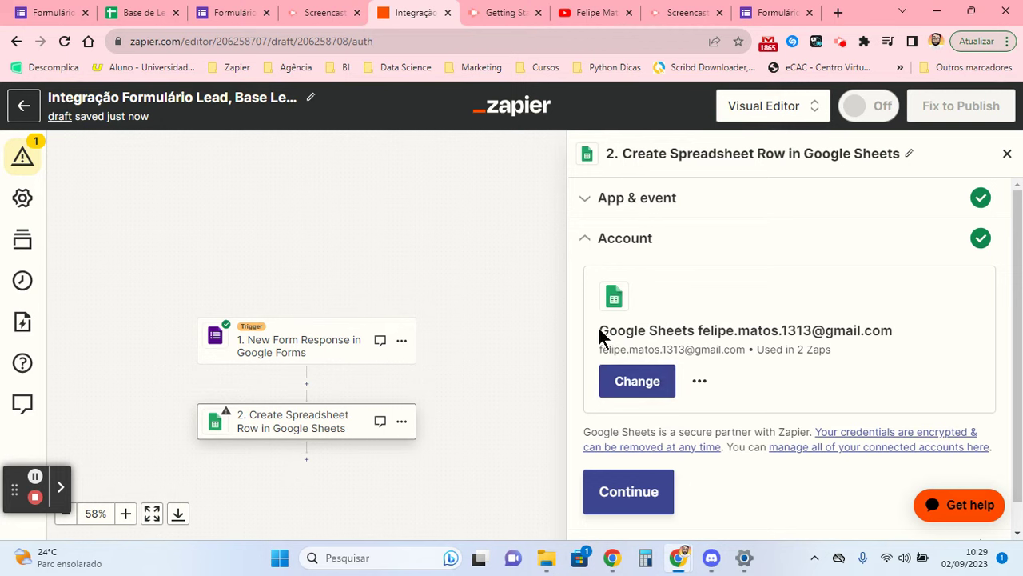
{"action": "left_click_drag", "start_coordinate": [600, 335], "coordinate": [692, 330]}
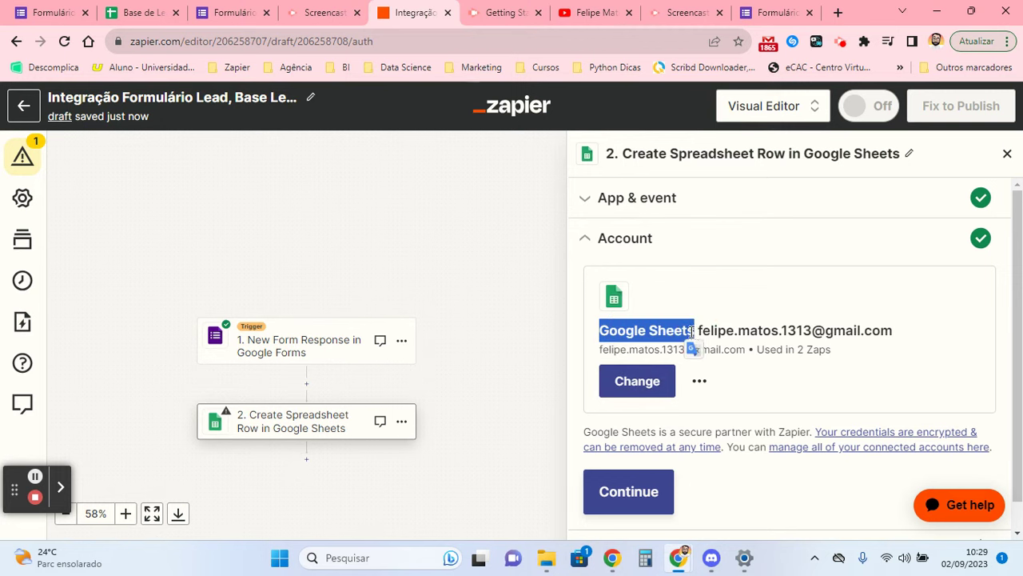
{"action": "left_click", "coordinate": [644, 385]}
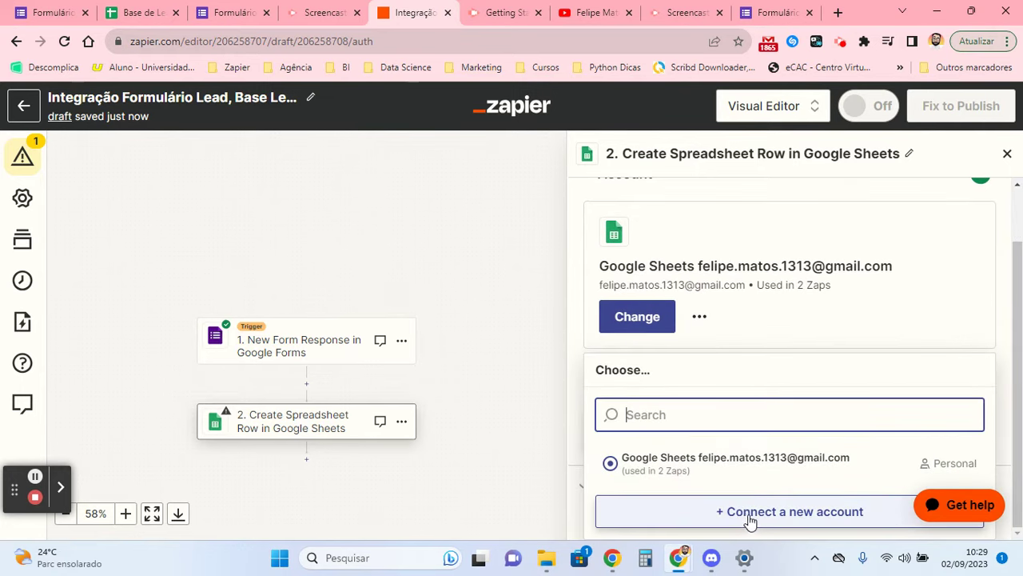
{"action": "left_click", "coordinate": [741, 352]}
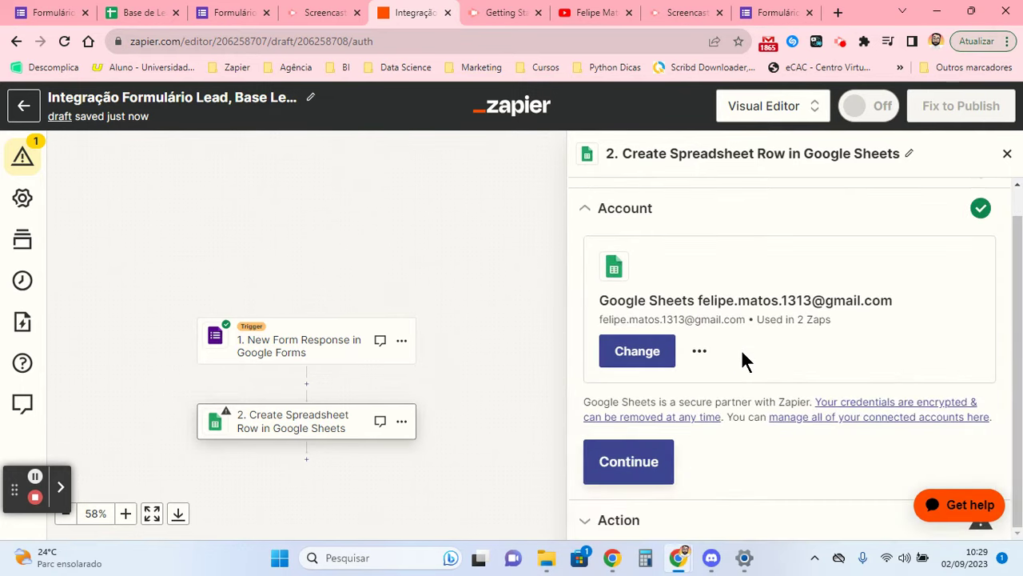
{"action": "left_click", "coordinate": [658, 475]}
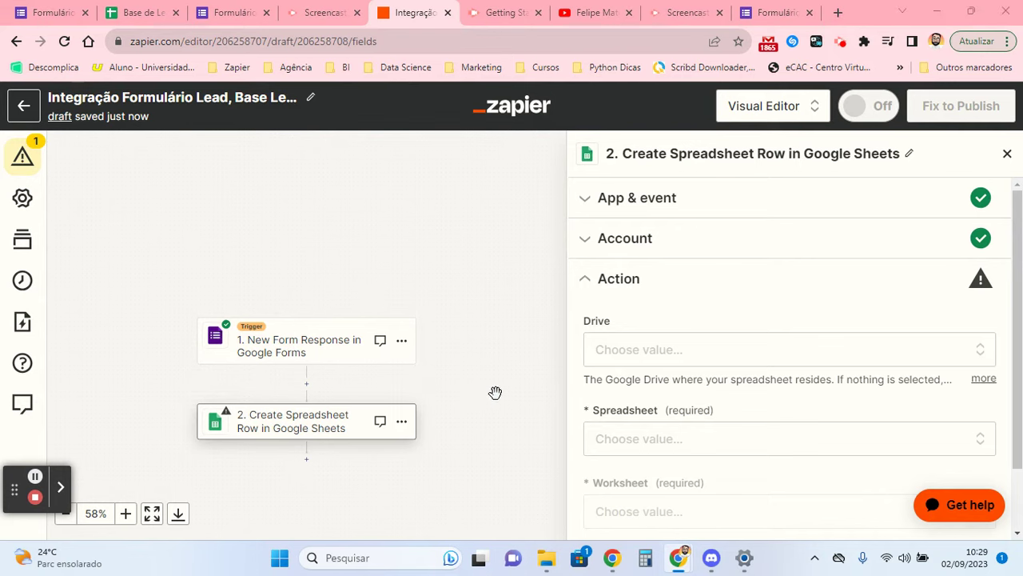
{"action": "scroll", "coordinate": [648, 361], "scroll_direction": "down", "scroll_amount": 1}
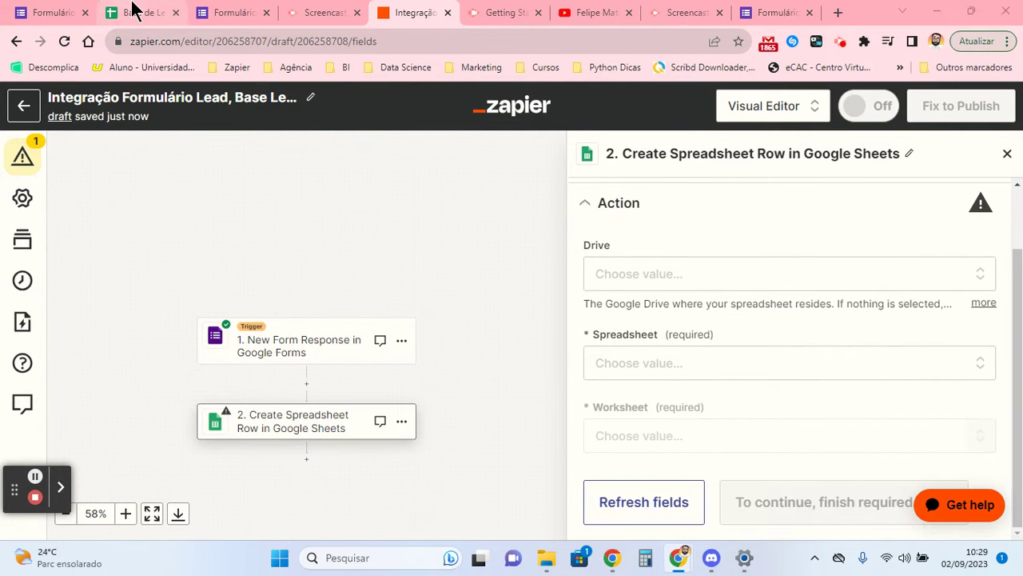
{"action": "left_click_drag", "start_coordinate": [134, 9], "coordinate": [416, 10]}
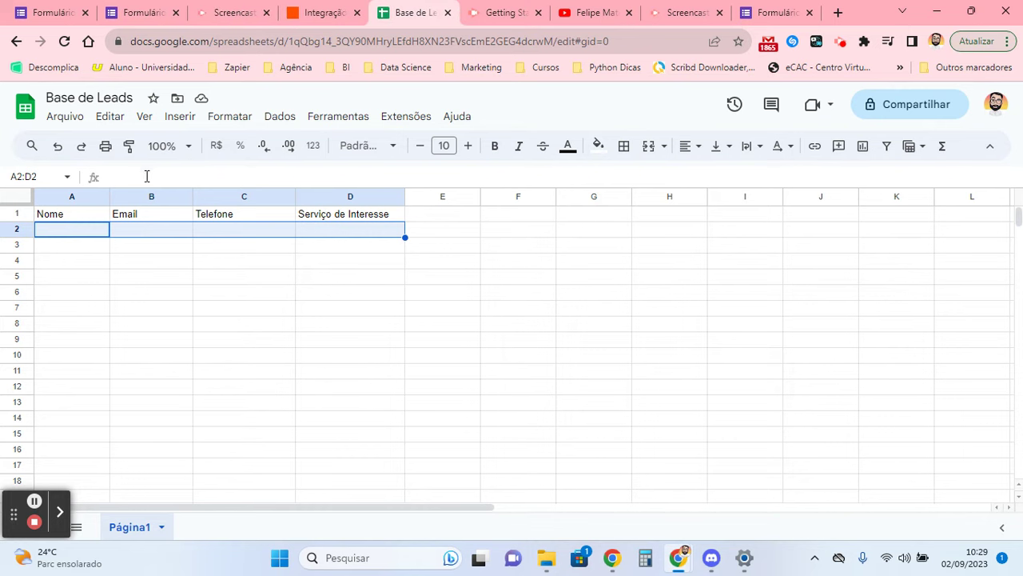
- Select header row A1:D1 (Nome to Serviço de Interesse) and compare it with the lead form
{"action": "left_click_drag", "start_coordinate": [82, 216], "coordinate": [350, 200]}
{"action": "left_click", "coordinate": [132, 11]}
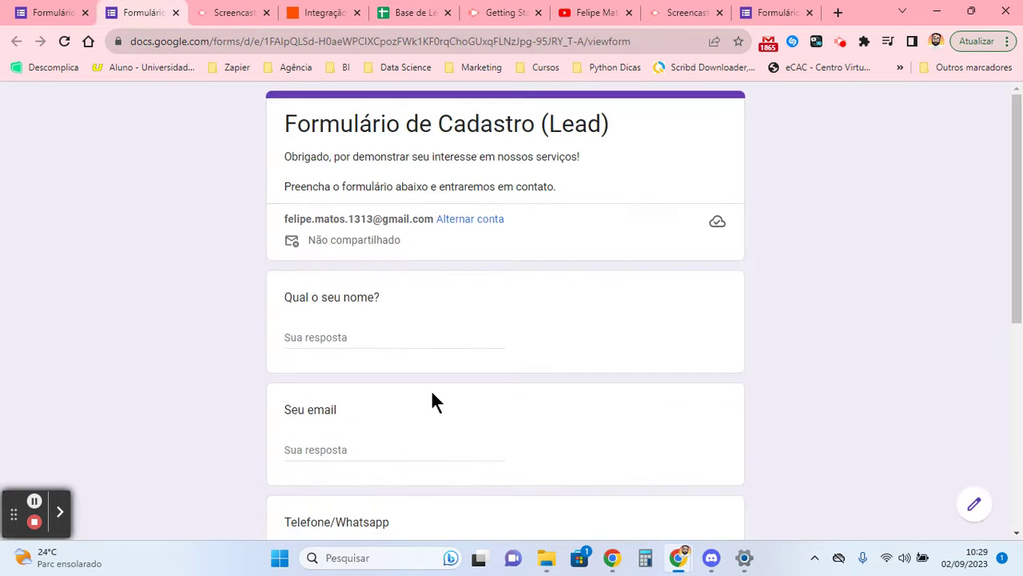
{"action": "scroll", "coordinate": [416, 352], "scroll_direction": "down", "scroll_amount": 5}
{"action": "scroll", "coordinate": [407, 336], "scroll_direction": "up", "scroll_amount": 5}
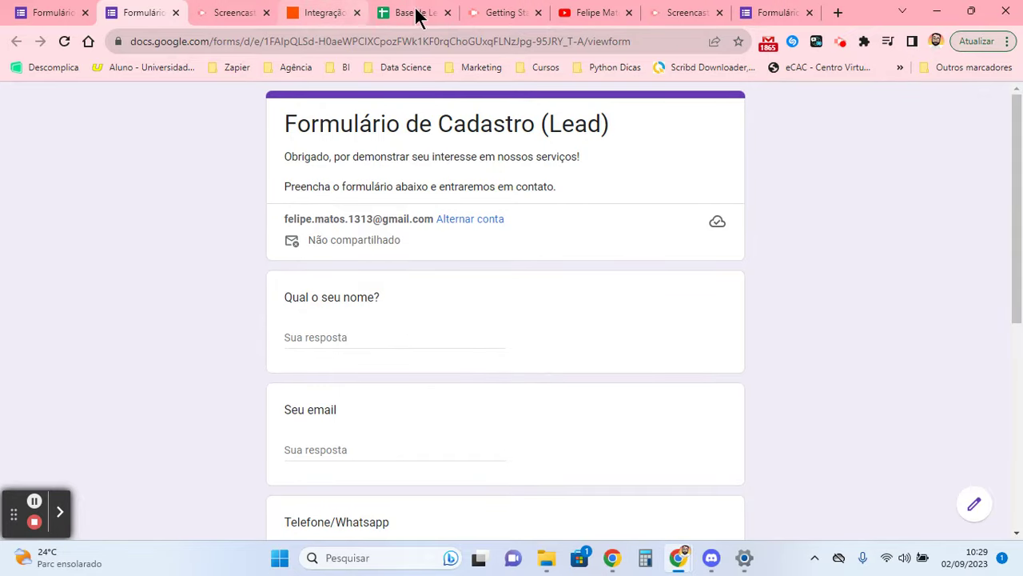
{"action": "left_click", "coordinate": [417, 15]}
- Compare the form questions with the sheet headers, ending back in the Zap editor
{"action": "left_click", "coordinate": [300, 12]}
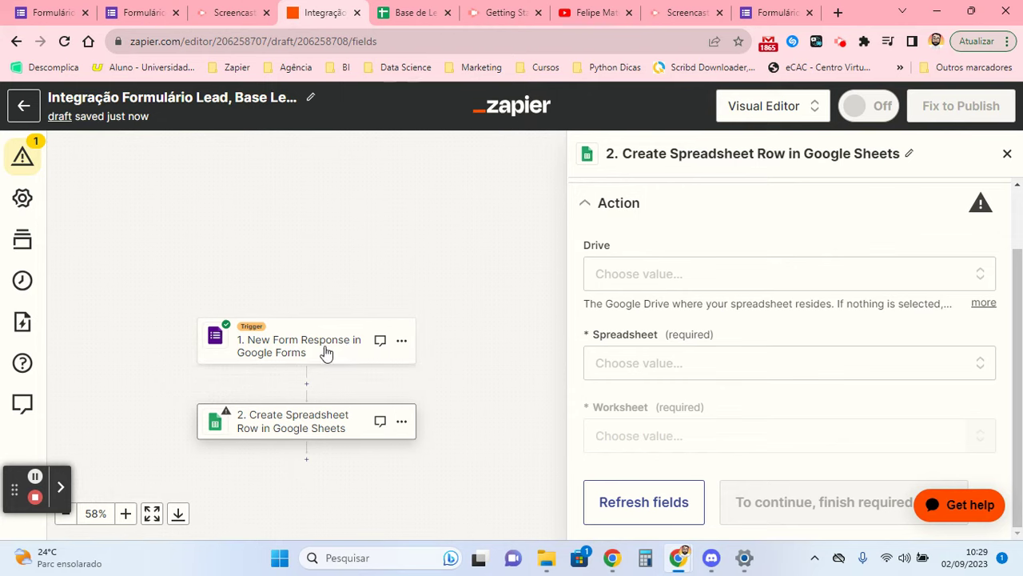
{"action": "left_click", "coordinate": [164, 12]}
{"action": "left_click", "coordinate": [336, 12]}
{"action": "left_click", "coordinate": [374, 9]}
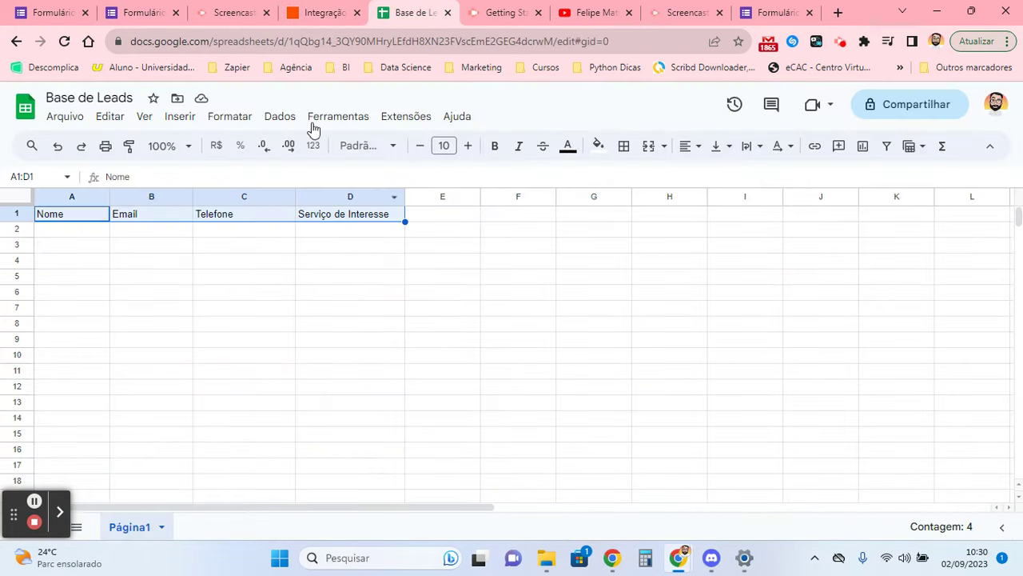
{"action": "left_click", "coordinate": [320, 12]}
{"action": "left_click", "coordinate": [152, 12]}
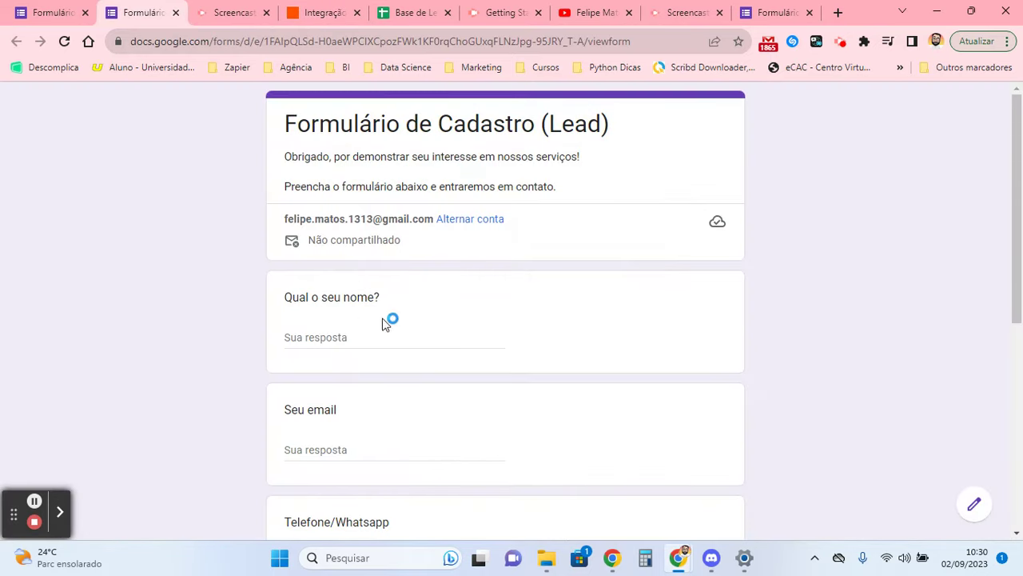
{"action": "scroll", "coordinate": [364, 359], "scroll_direction": "down", "scroll_amount": 4}
{"action": "left_click", "coordinate": [386, 10]}
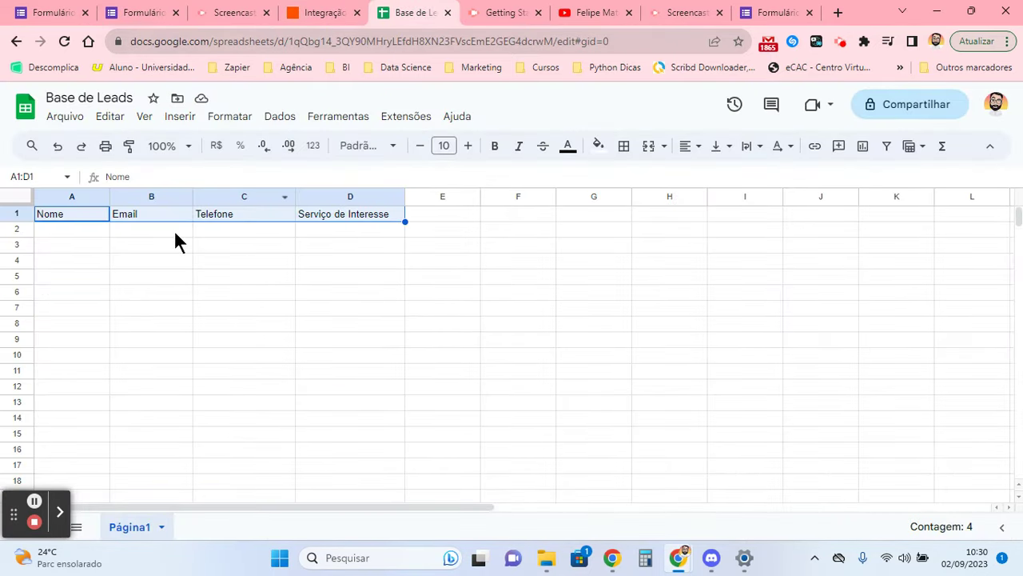
{"action": "left_click", "coordinate": [315, 16]}
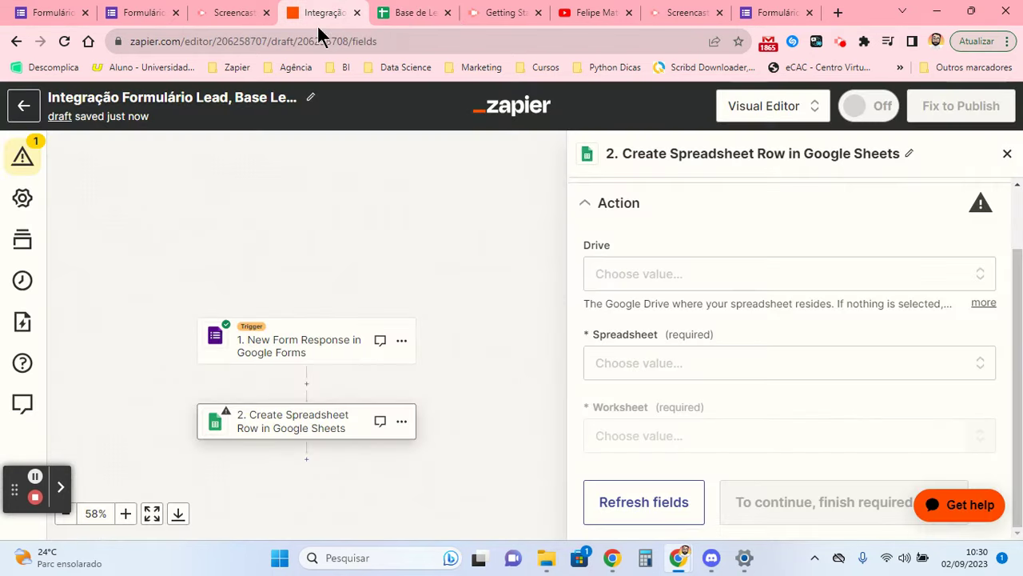
- Target My Google Drive, spreadsheet Base de Leads and worksheet Página1
{"action": "left_click", "coordinate": [642, 272]}
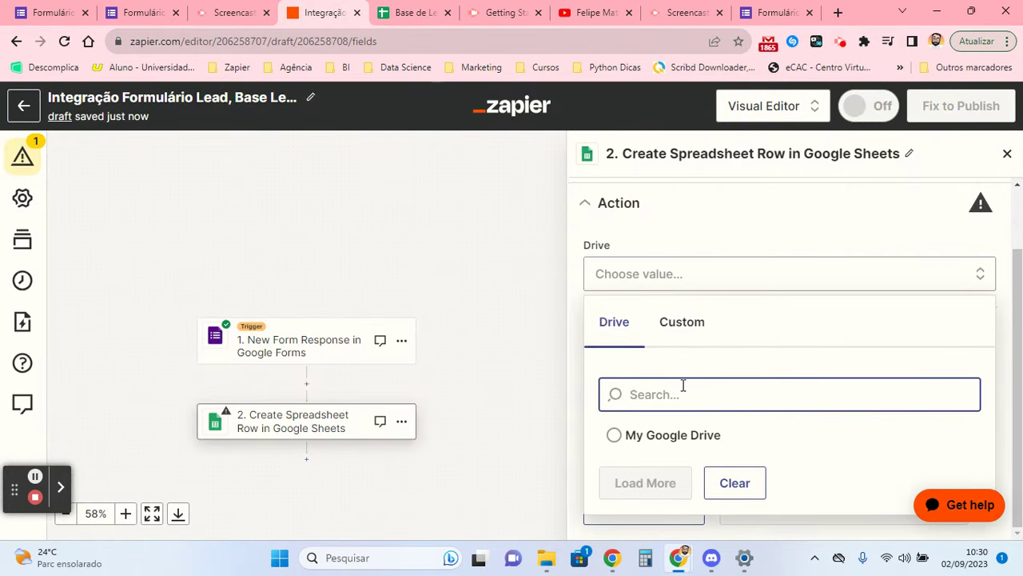
{"action": "left_click", "coordinate": [648, 438]}
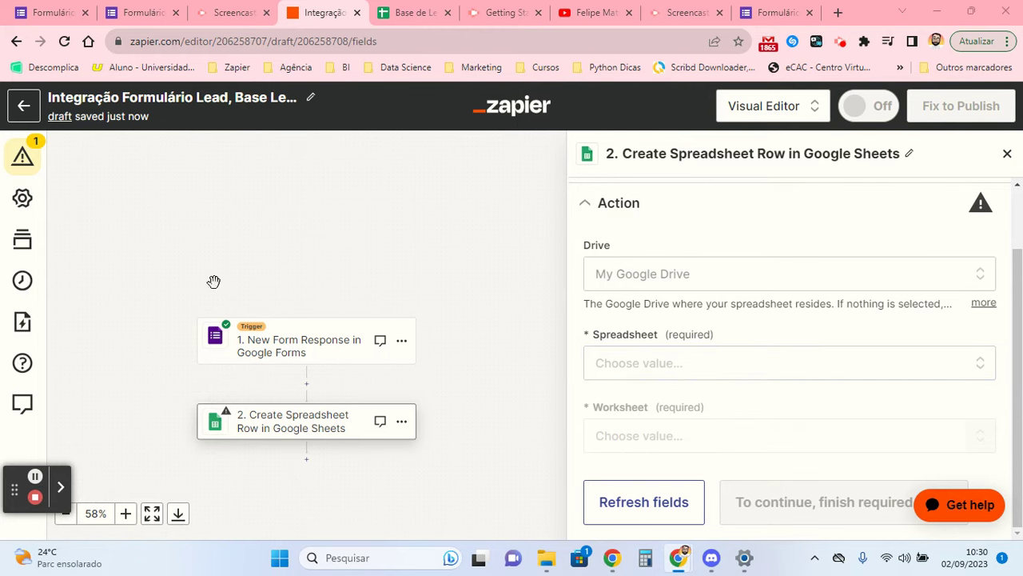
{"action": "left_click", "coordinate": [657, 362]}
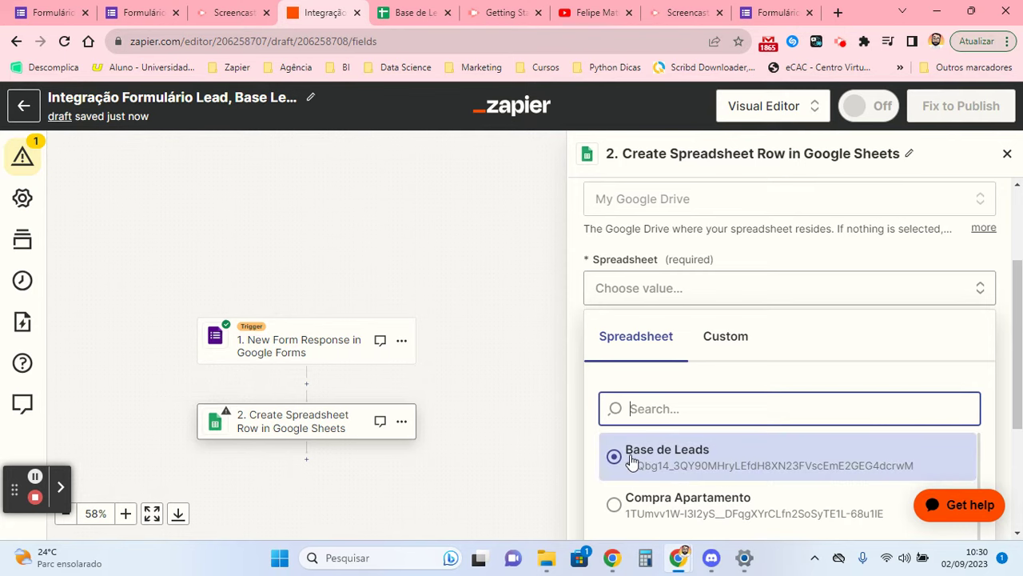
{"action": "left_click", "coordinate": [631, 461]}
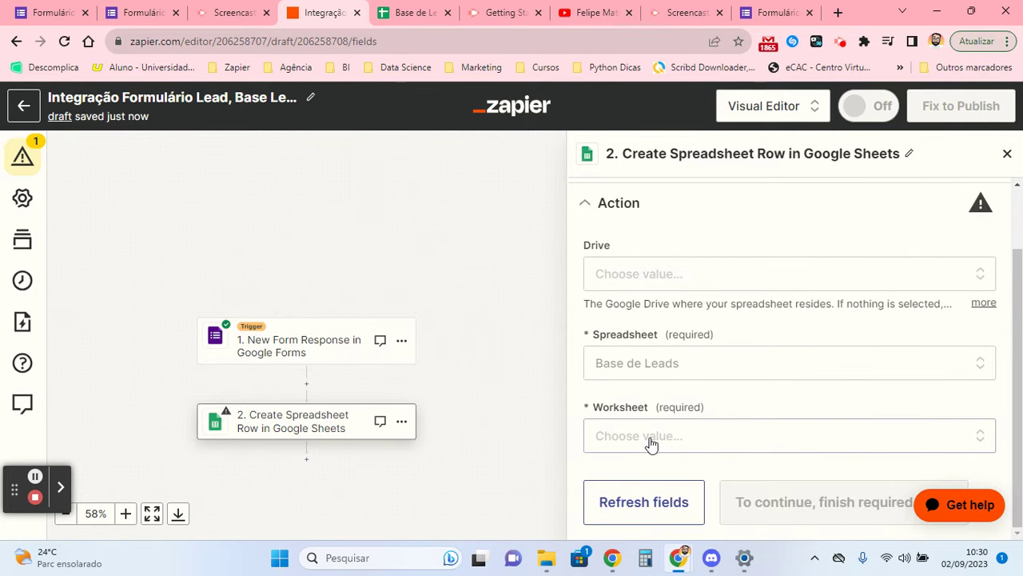
{"action": "left_click", "coordinate": [651, 442]}
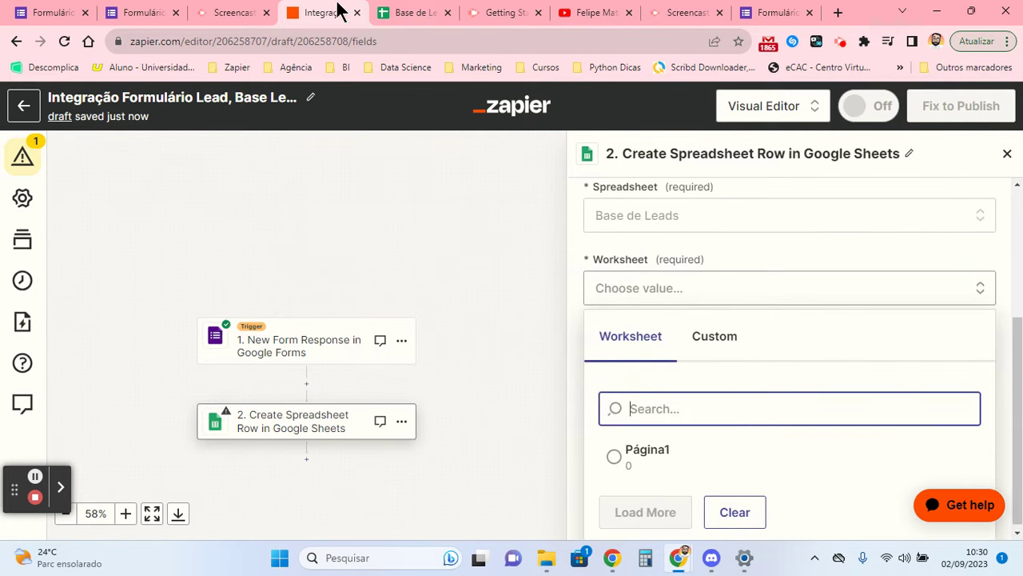
{"action": "left_click", "coordinate": [440, 10]}
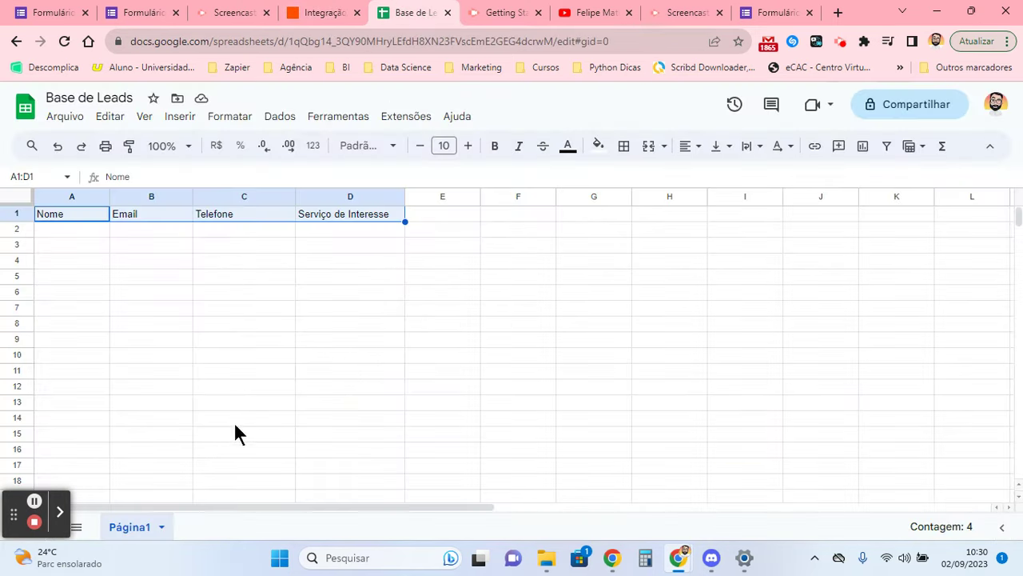
{"action": "left_click", "coordinate": [324, 13]}
{"action": "left_click", "coordinate": [675, 454]}
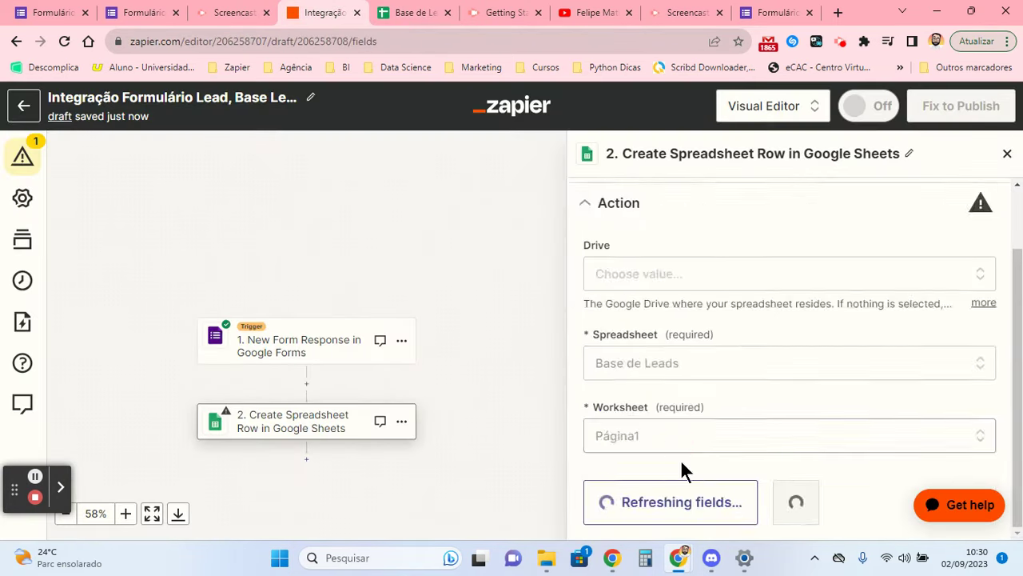
{"action": "scroll", "coordinate": [683, 321], "scroll_direction": "down", "scroll_amount": 1}
{"action": "left_click", "coordinate": [689, 287]}
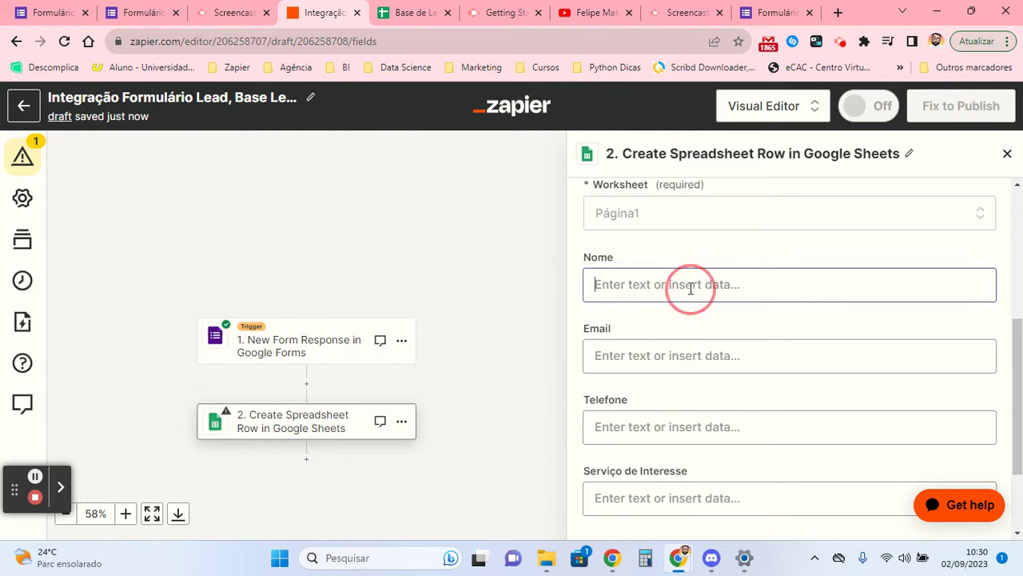
- Map the Nome column to the form answer 'Qual o seu nome?'
{"action": "left_click", "coordinate": [674, 267]}
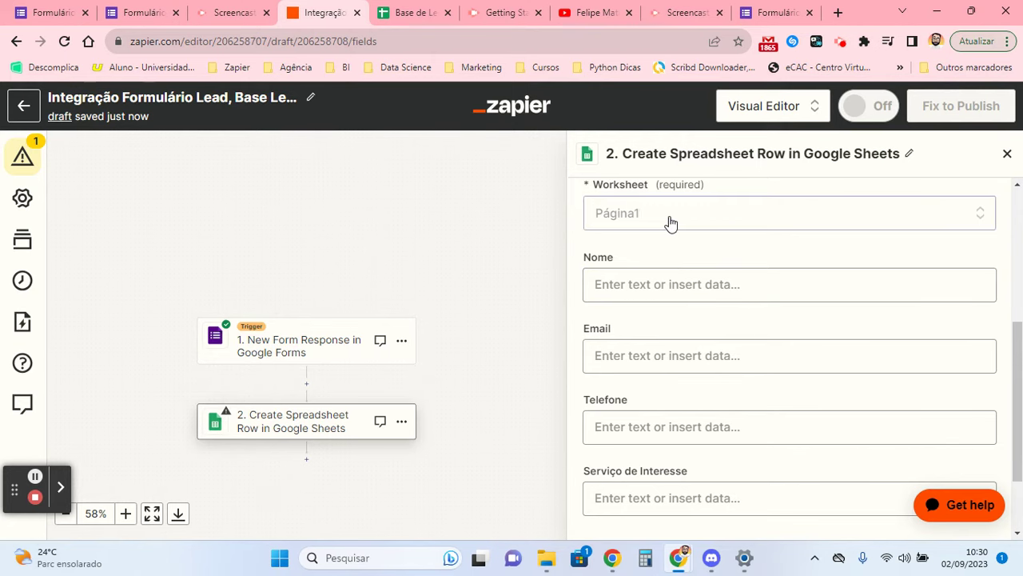
{"action": "scroll", "coordinate": [669, 222], "scroll_direction": "down", "scroll_amount": 2}
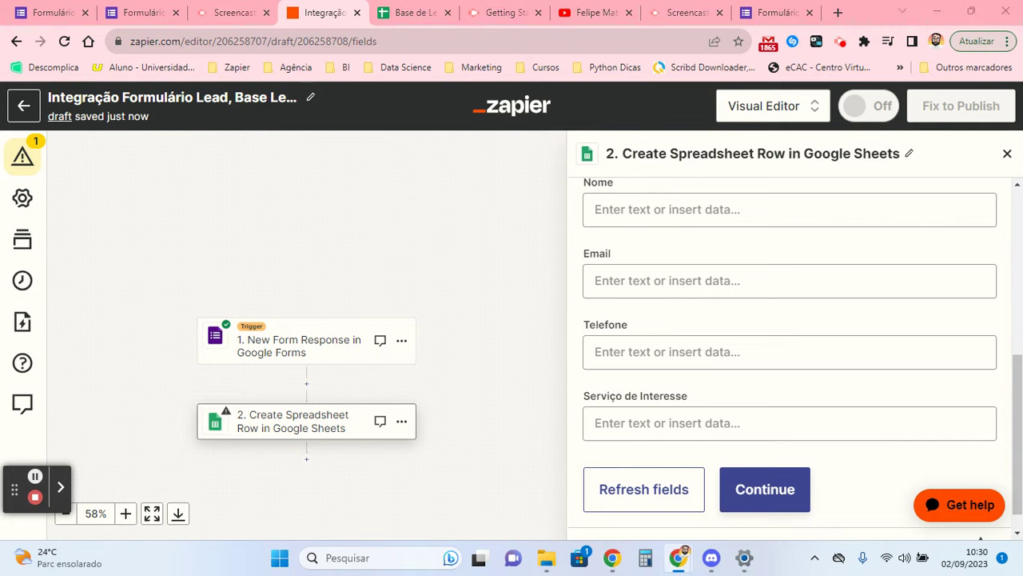
{"action": "left_click", "coordinate": [667, 211]}
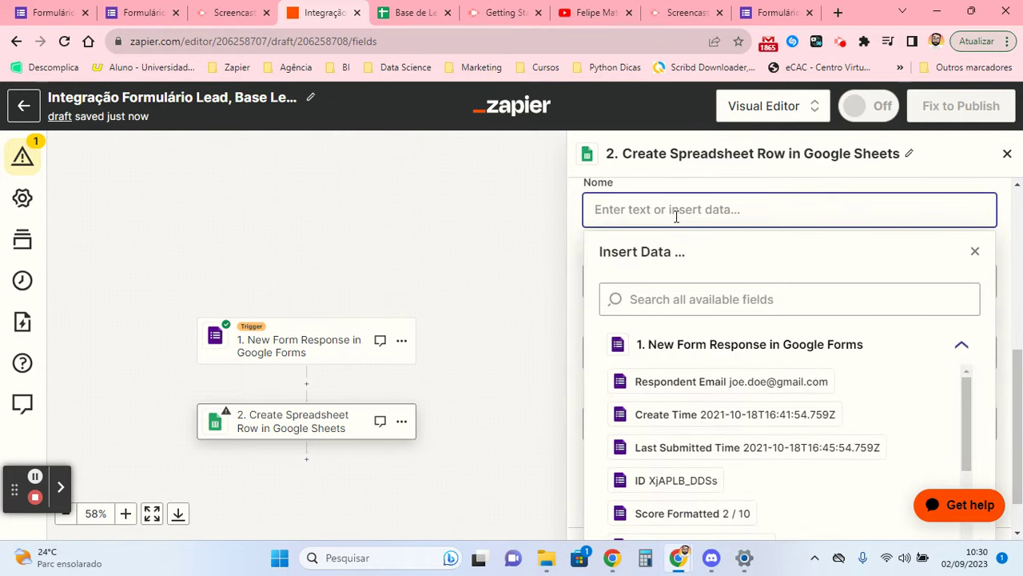
{"action": "scroll", "coordinate": [589, 369], "scroll_direction": "down", "scroll_amount": 1}
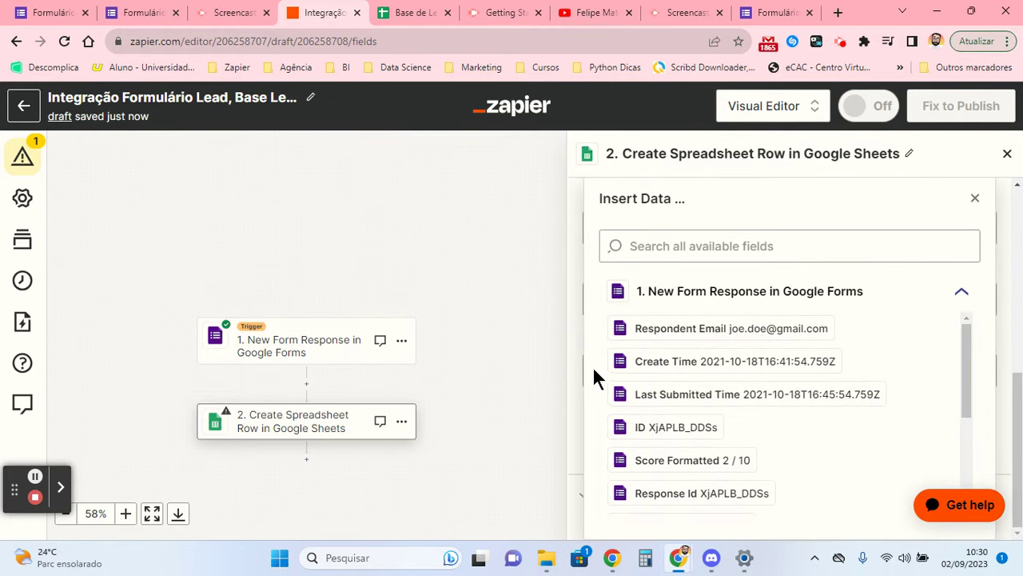
{"action": "scroll", "coordinate": [739, 393], "scroll_direction": "down", "scroll_amount": 3}
{"action": "scroll", "coordinate": [736, 385], "scroll_direction": "up", "scroll_amount": 4}
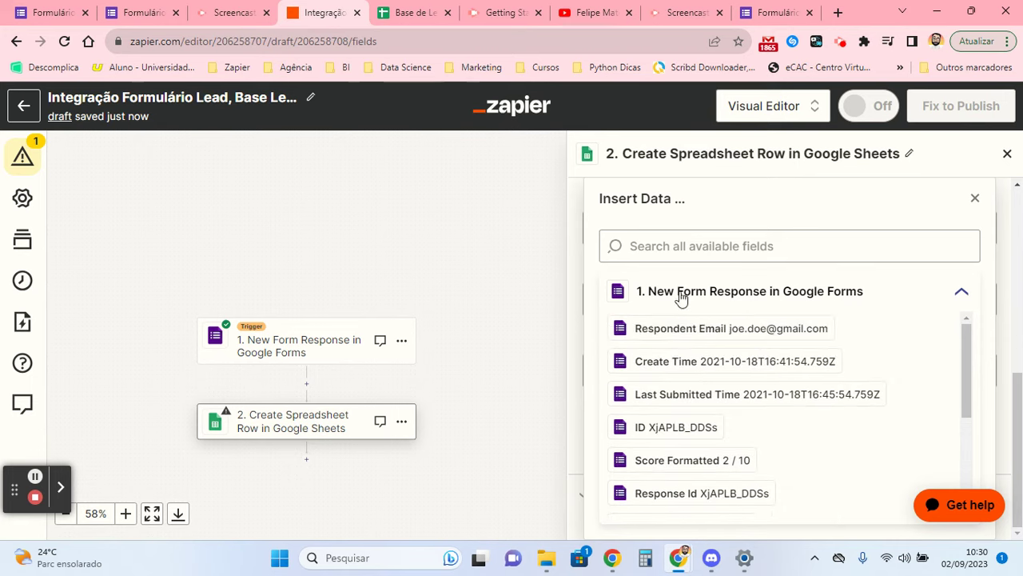
{"action": "scroll", "coordinate": [717, 374], "scroll_direction": "down", "scroll_amount": 3}
{"action": "scroll", "coordinate": [718, 377], "scroll_direction": "down", "scroll_amount": 1}
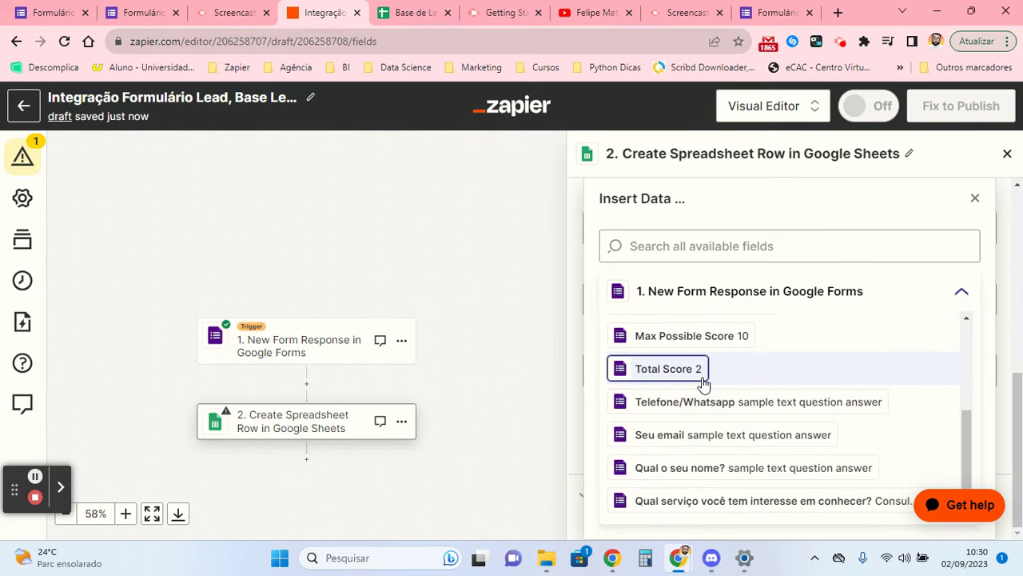
{"action": "left_click", "coordinate": [688, 472]}
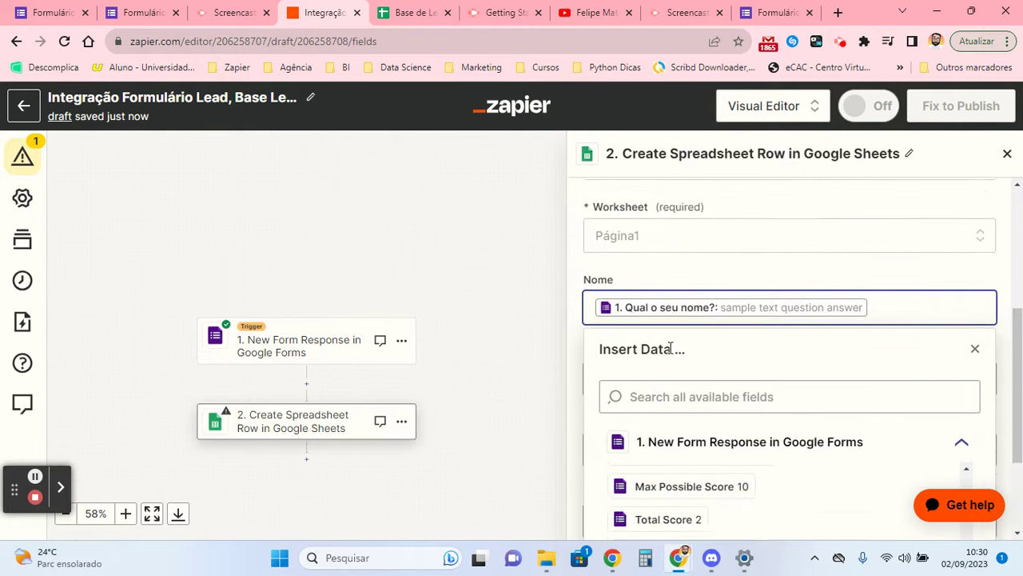
- Check the lead form's questions and close the Insert Data list
{"action": "left_click", "coordinate": [112, 11]}
{"action": "scroll", "coordinate": [322, 226], "scroll_direction": "up", "scroll_amount": 5}
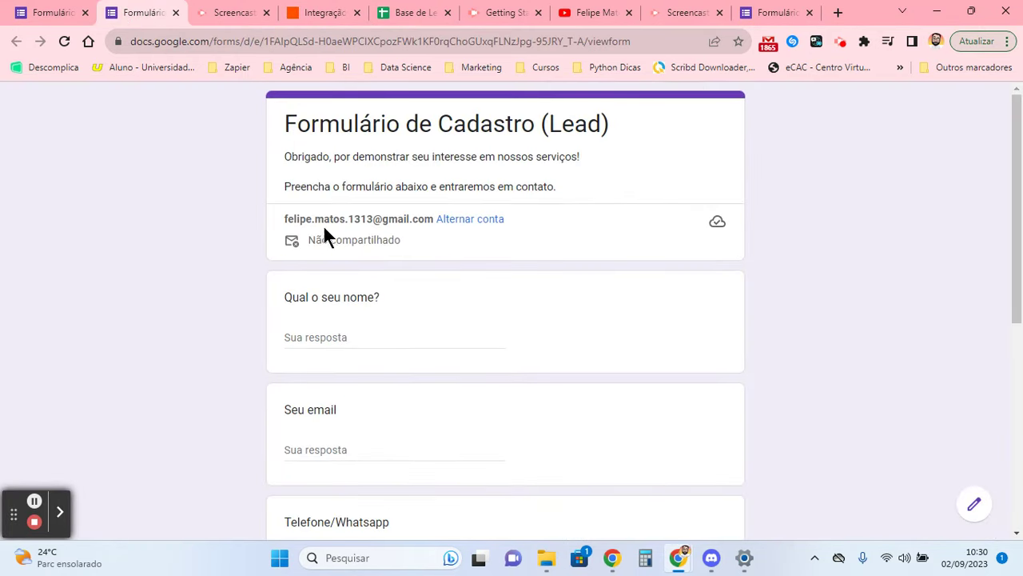
{"action": "left_click", "coordinate": [320, 12]}
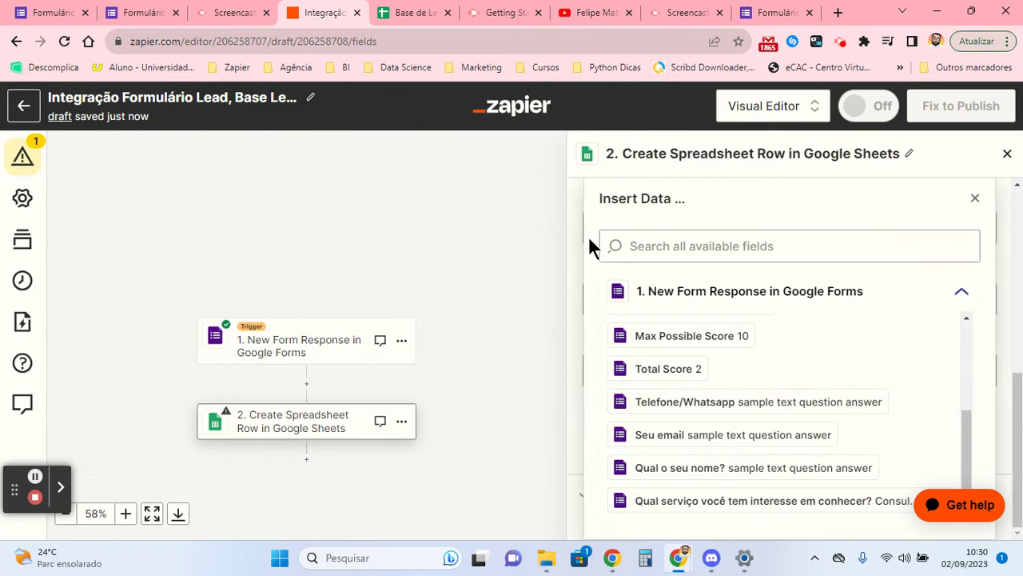
{"action": "left_click", "coordinate": [974, 198]}
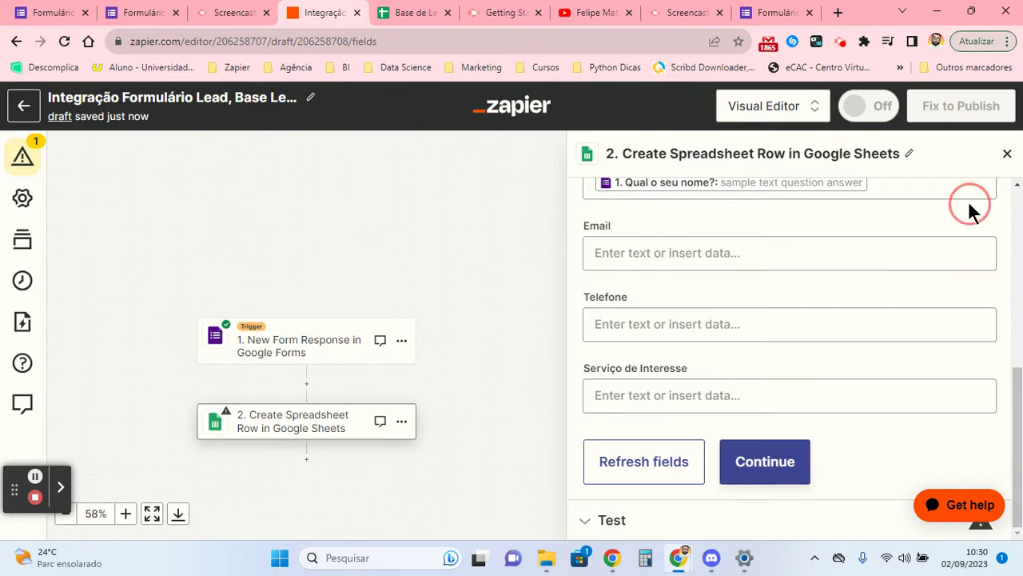
{"action": "scroll", "coordinate": [737, 275], "scroll_direction": "up", "scroll_amount": 2}
- Fill the Email column with the word 'email' followed by the 'Seu email' answer
{"action": "left_click", "coordinate": [690, 403]}
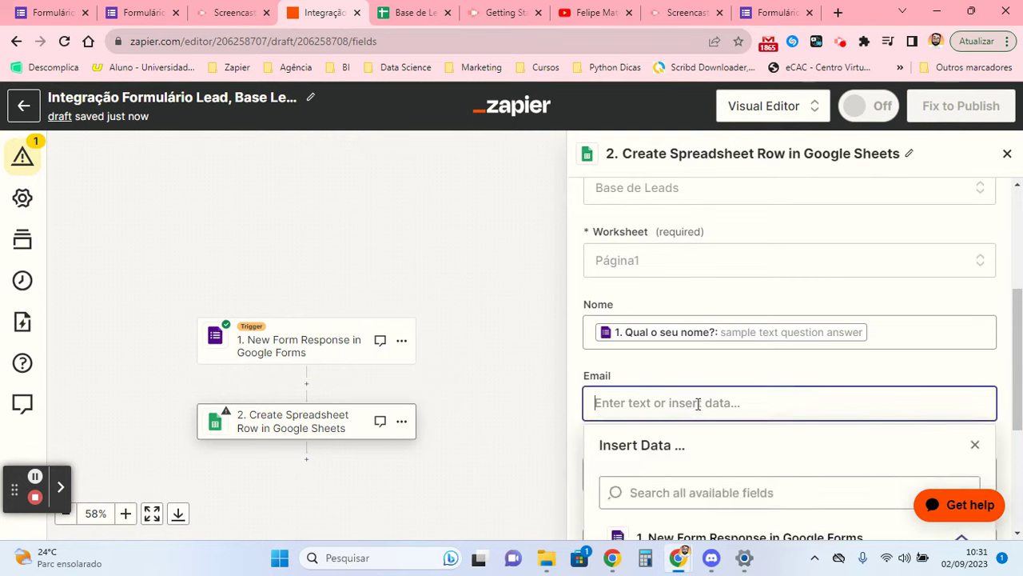
{"action": "type", "text": "em"}
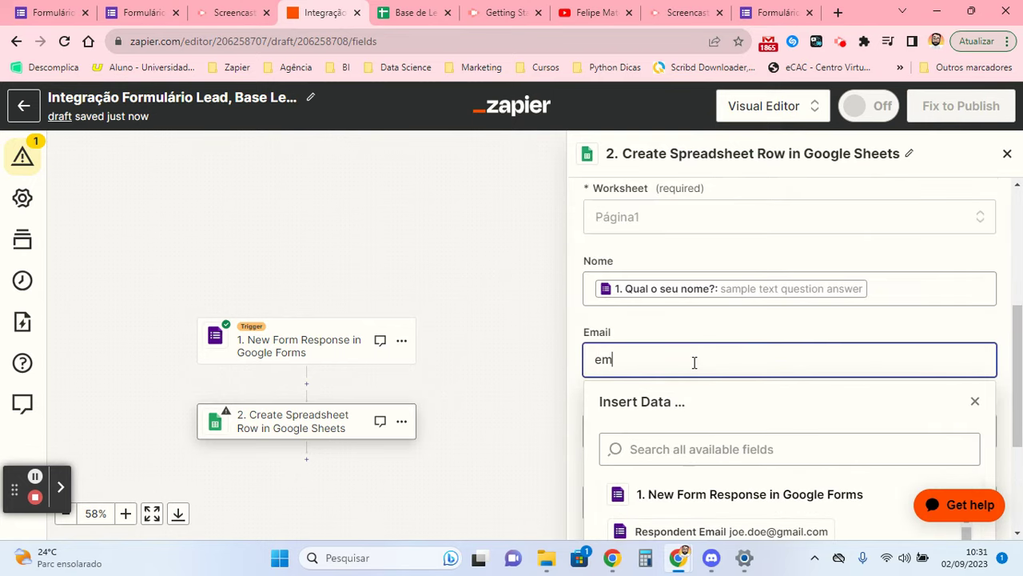
{"action": "scroll", "coordinate": [719, 336], "scroll_direction": "down", "scroll_amount": 3}
{"action": "type", "text": "a"}
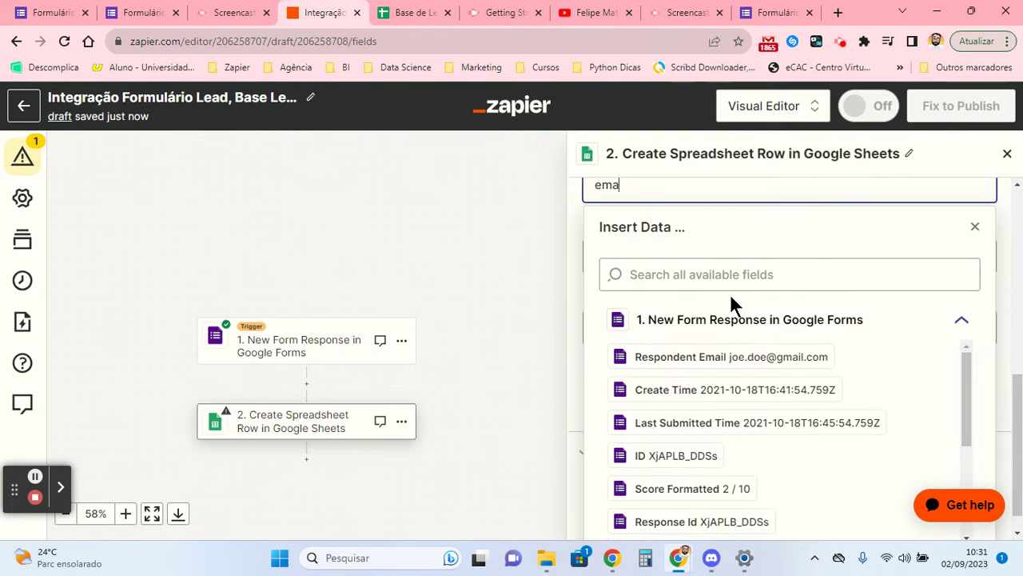
{"action": "type", "text": "il"}
{"action": "scroll", "coordinate": [745, 407], "scroll_direction": "down", "scroll_amount": 2}
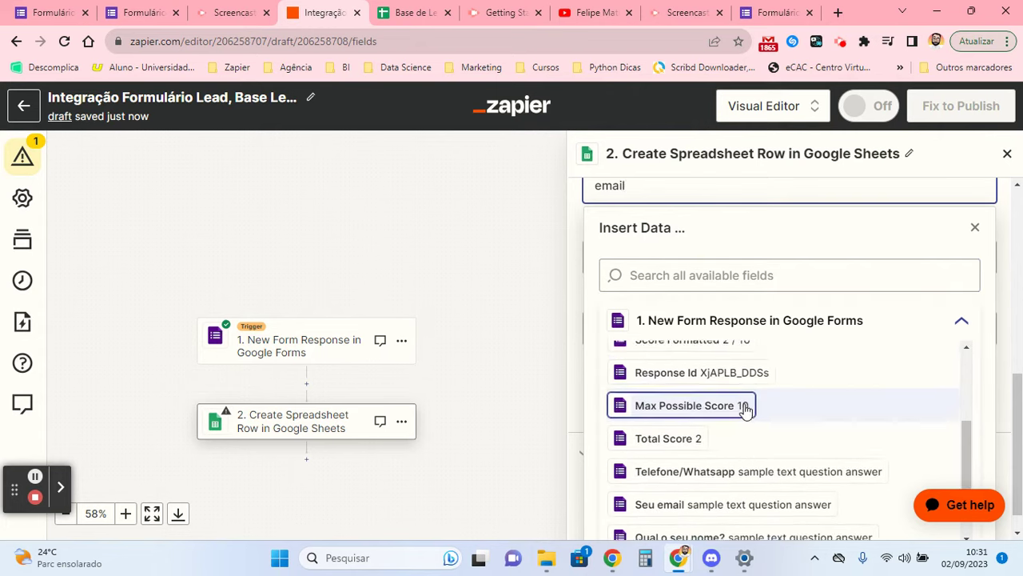
{"action": "scroll", "coordinate": [746, 407], "scroll_direction": "down", "scroll_amount": 3}
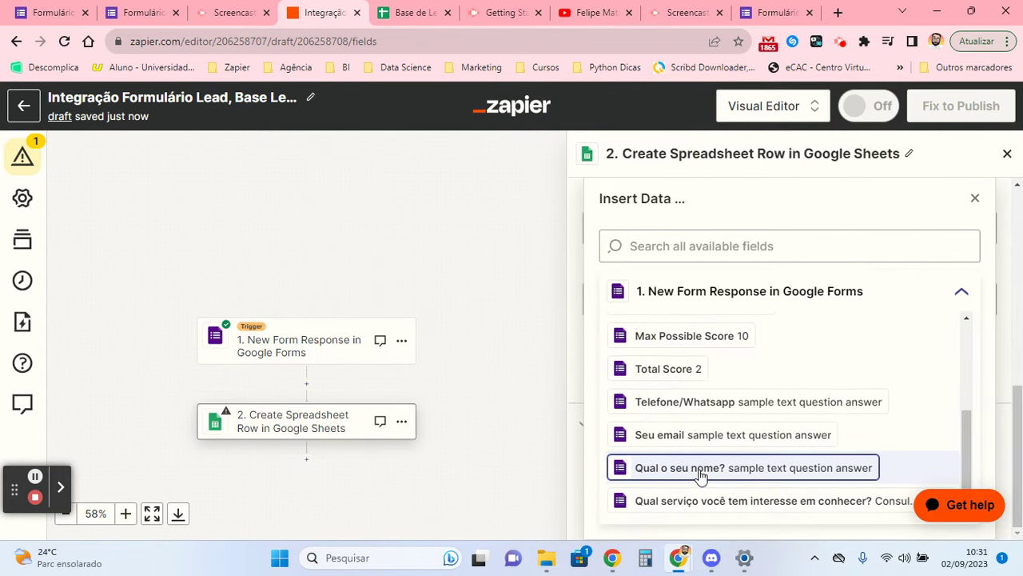
{"action": "left_click", "coordinate": [692, 436]}
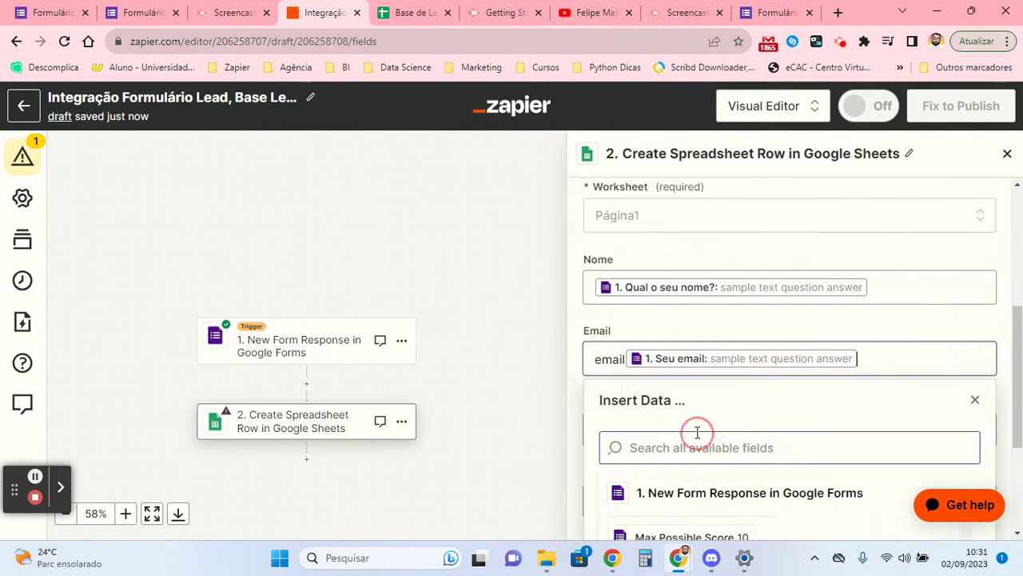
{"action": "left_click", "coordinate": [906, 370]}
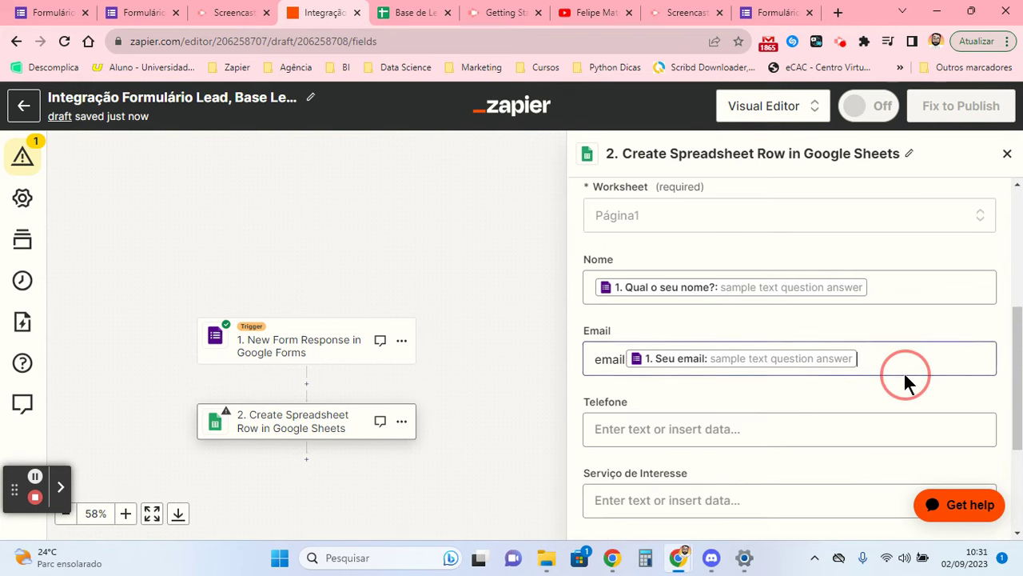
{"action": "left_click", "coordinate": [620, 336]}
{"action": "scroll", "coordinate": [637, 317], "scroll_direction": "down", "scroll_amount": 3}
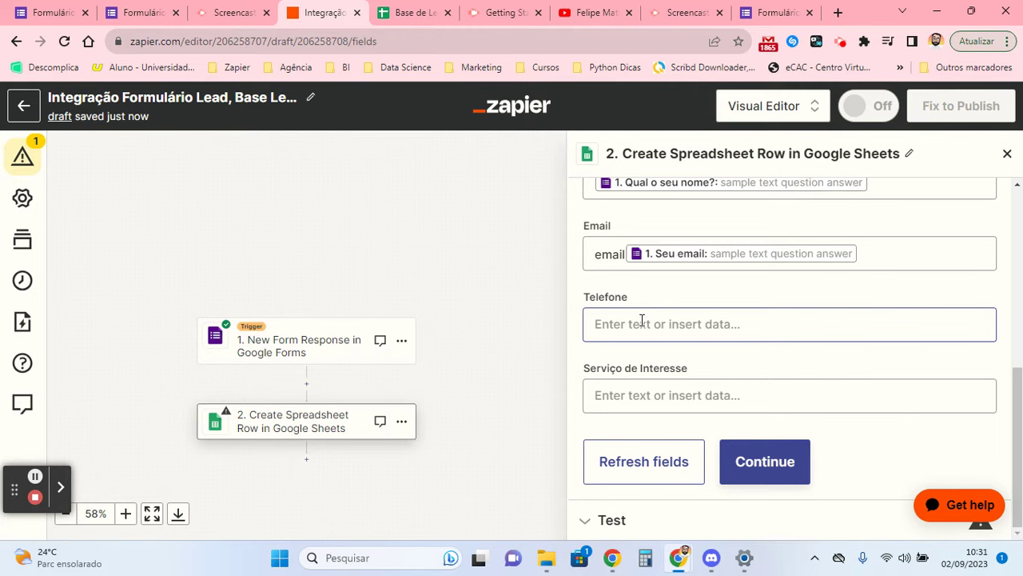
- Map Telefone to the 'Telefone/Whatsapp' answer, deleting the stray typed text
{"action": "left_click", "coordinate": [642, 321]}
{"action": "type", "text": "te"}
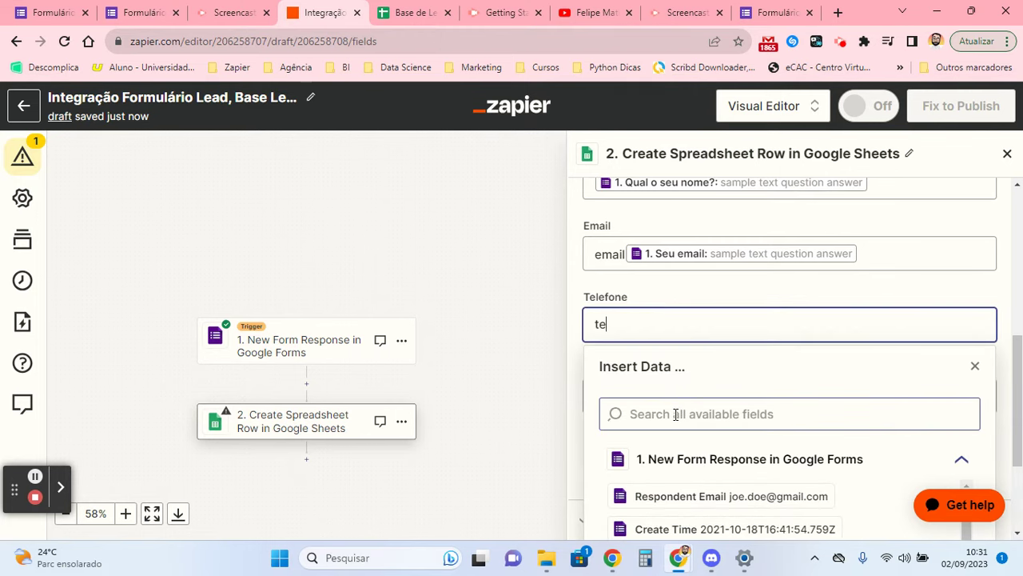
{"action": "type", "text": "lef"}
{"action": "scroll", "coordinate": [680, 414], "scroll_direction": "down", "scroll_amount": 5}
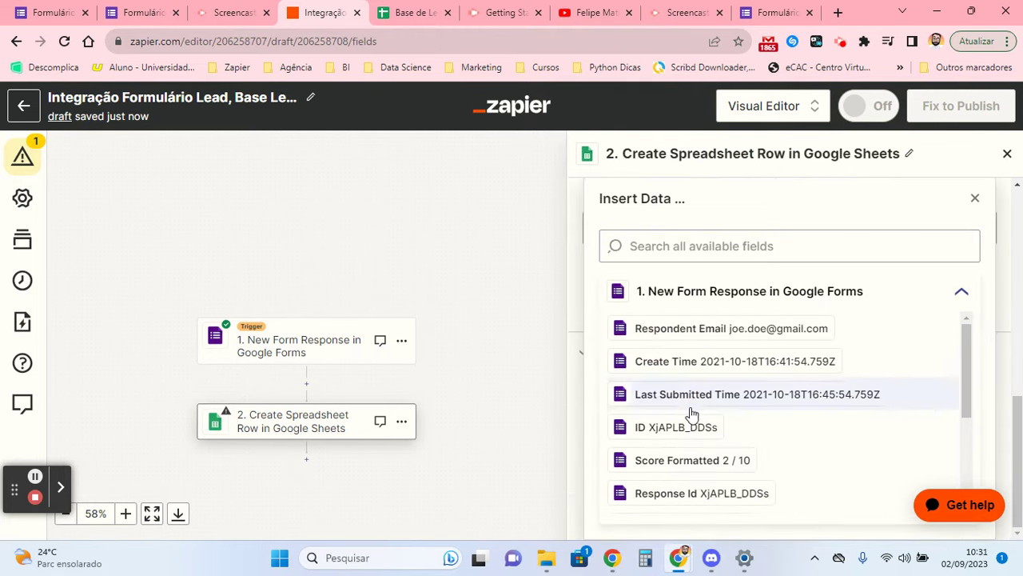
{"action": "left_click", "coordinate": [719, 405]}
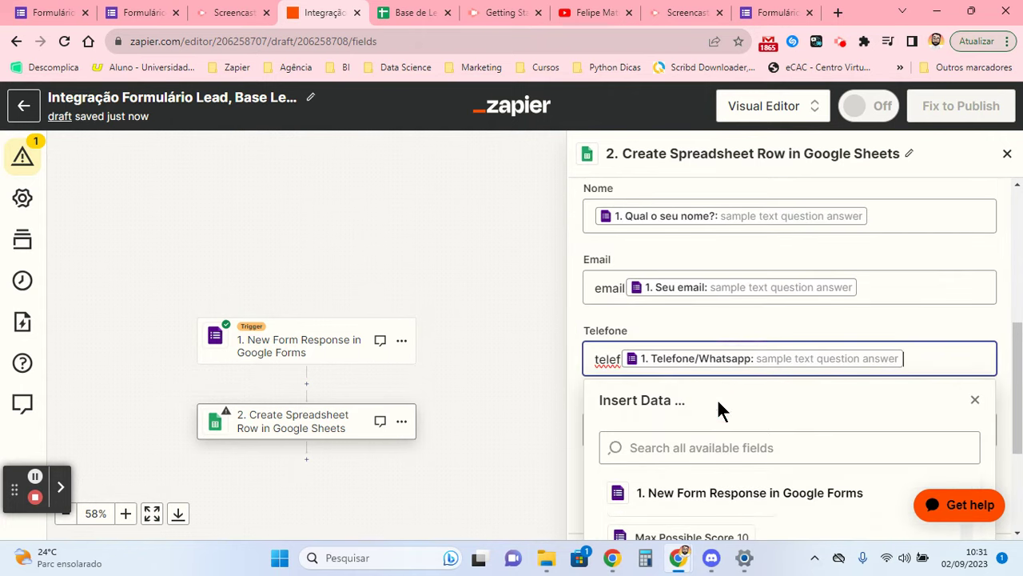
{"action": "scroll", "coordinate": [679, 320], "scroll_direction": "down", "scroll_amount": 5}
{"action": "scroll", "coordinate": [652, 272], "scroll_direction": "up", "scroll_amount": 4}
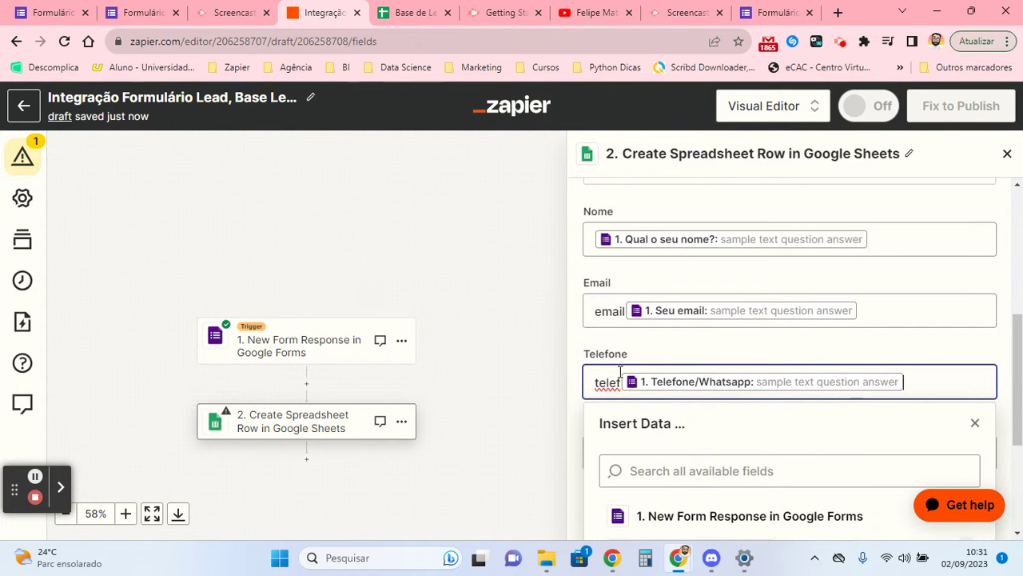
{"action": "left_click_drag", "start_coordinate": [620, 387], "coordinate": [588, 388]}
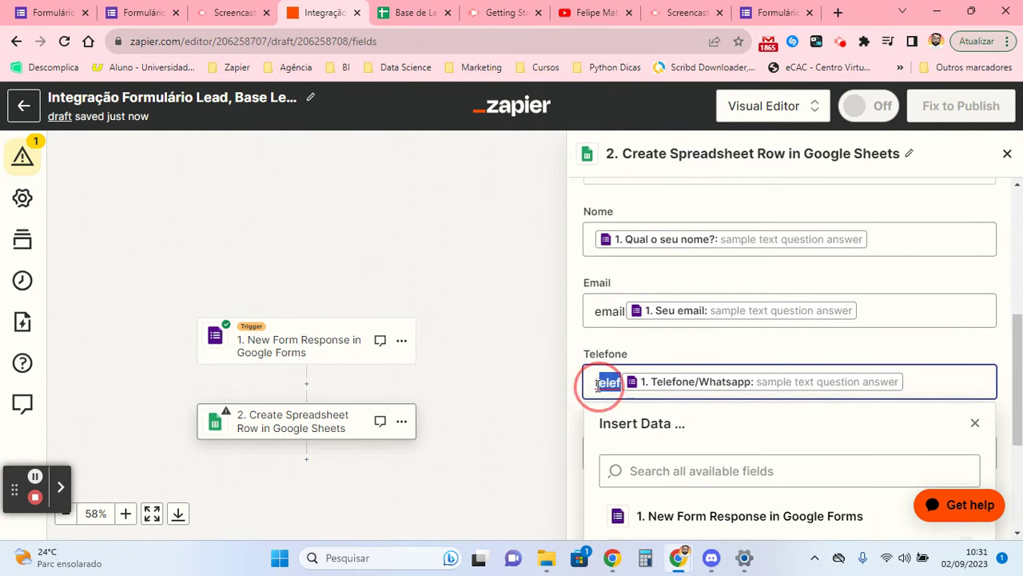
{"action": "key", "text": "BackSpace"}
{"action": "left_click", "coordinate": [633, 342]}
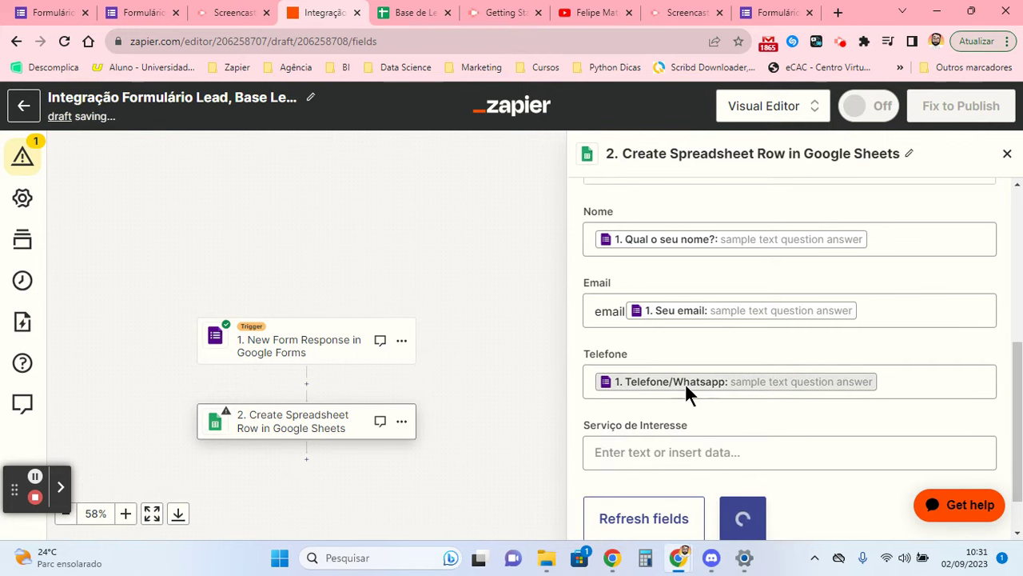
{"action": "left_click", "coordinate": [914, 386]}
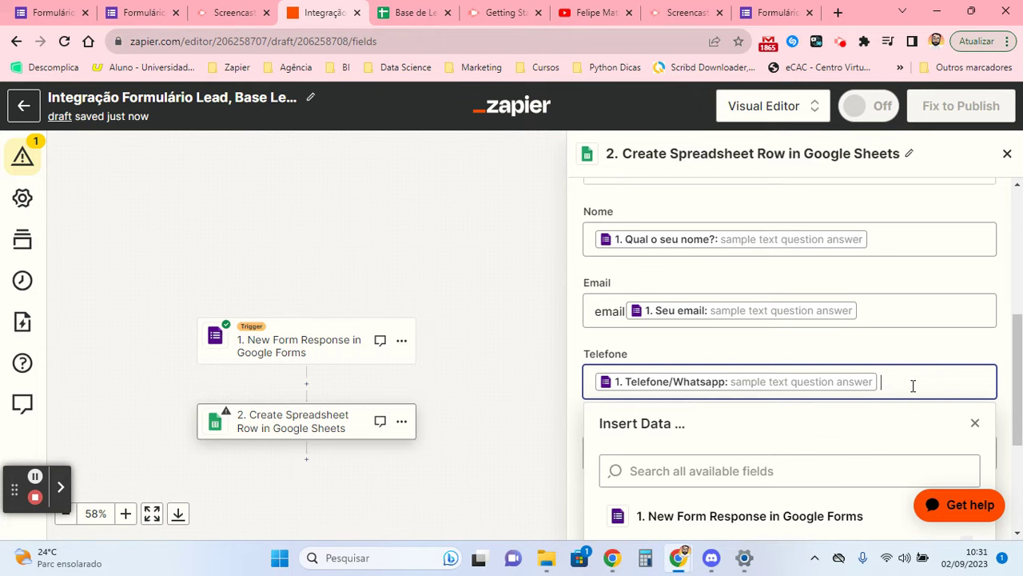
{"action": "left_click", "coordinate": [898, 359]}
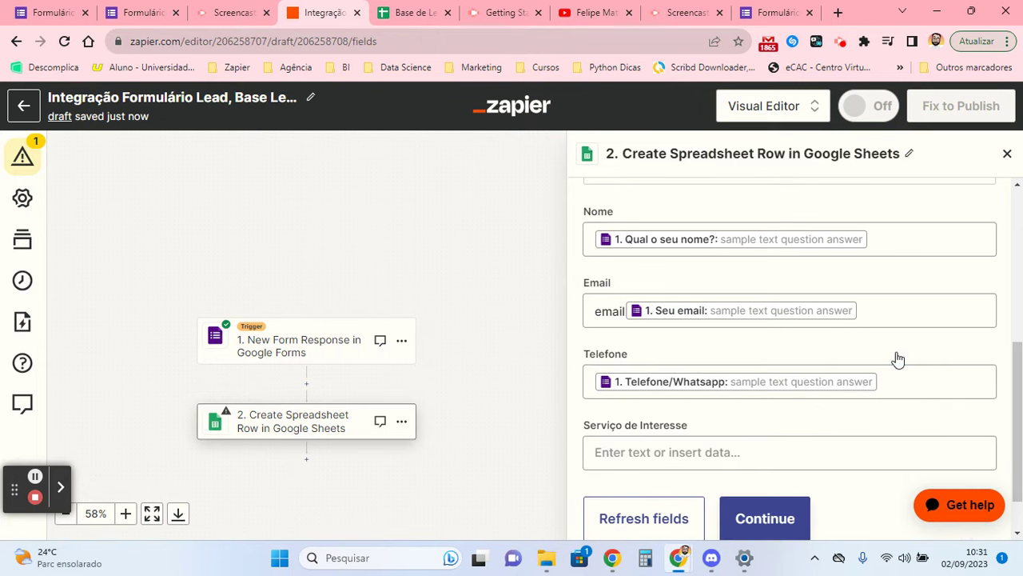
- Map Serviço de Interesse to the 'Qual serviço…' question and check its options on the form
{"action": "left_click", "coordinate": [663, 450]}
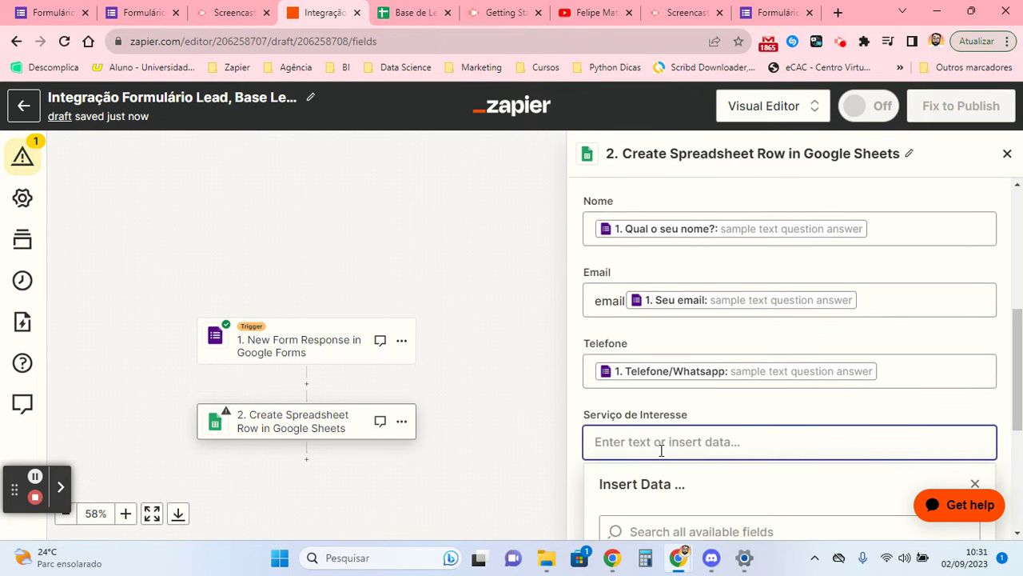
{"action": "scroll", "coordinate": [662, 450], "scroll_direction": "down", "scroll_amount": 10}
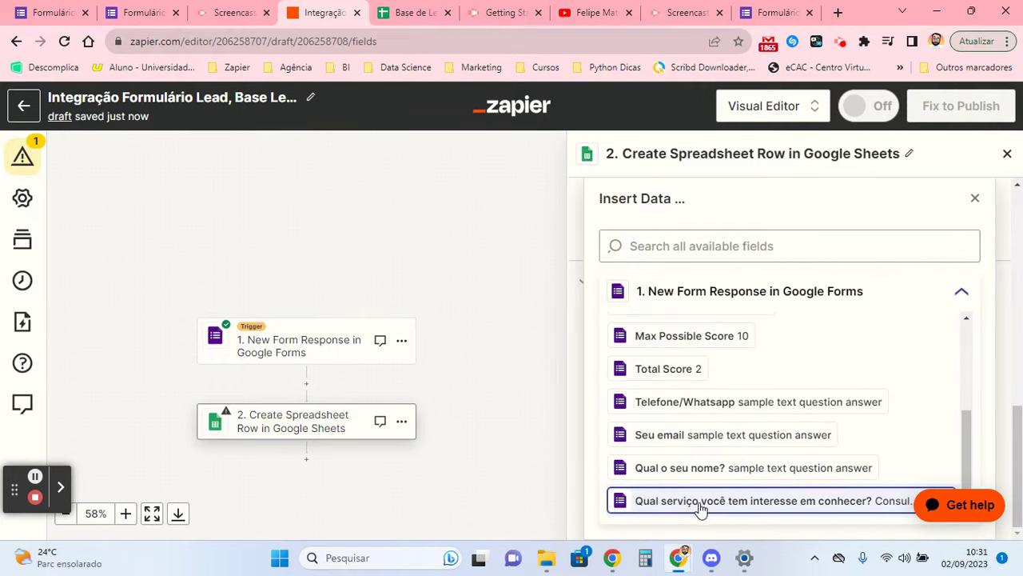
{"action": "left_click", "coordinate": [699, 503]}
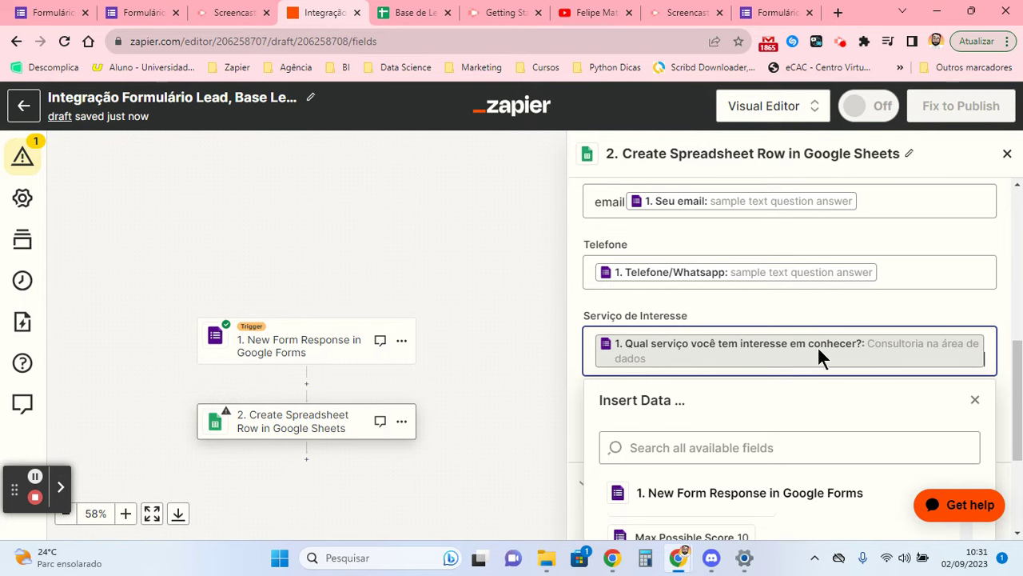
{"action": "left_click", "coordinate": [799, 322]}
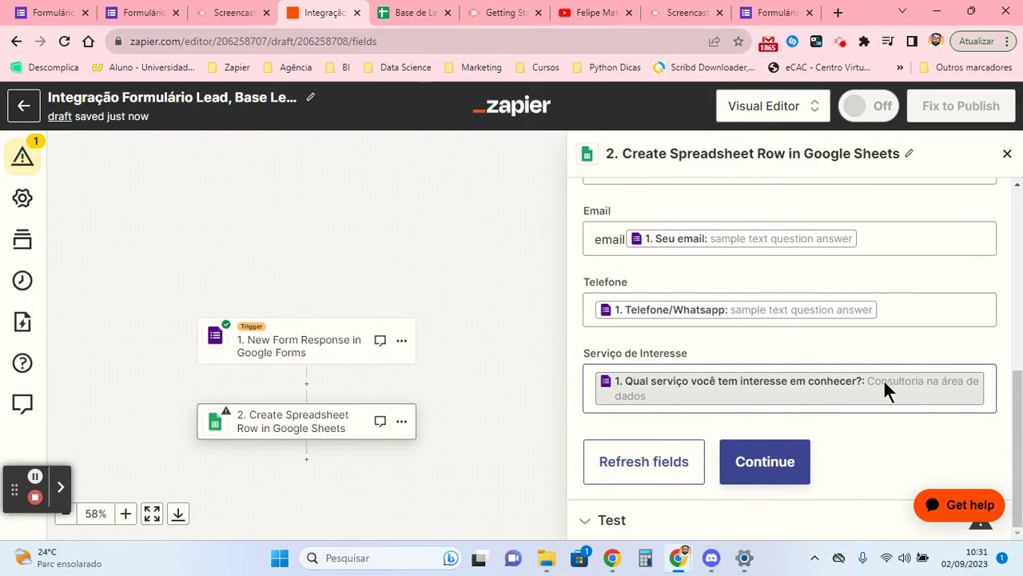
{"action": "left_click", "coordinate": [143, 12]}
{"action": "scroll", "coordinate": [349, 407], "scroll_direction": "down", "scroll_amount": 5}
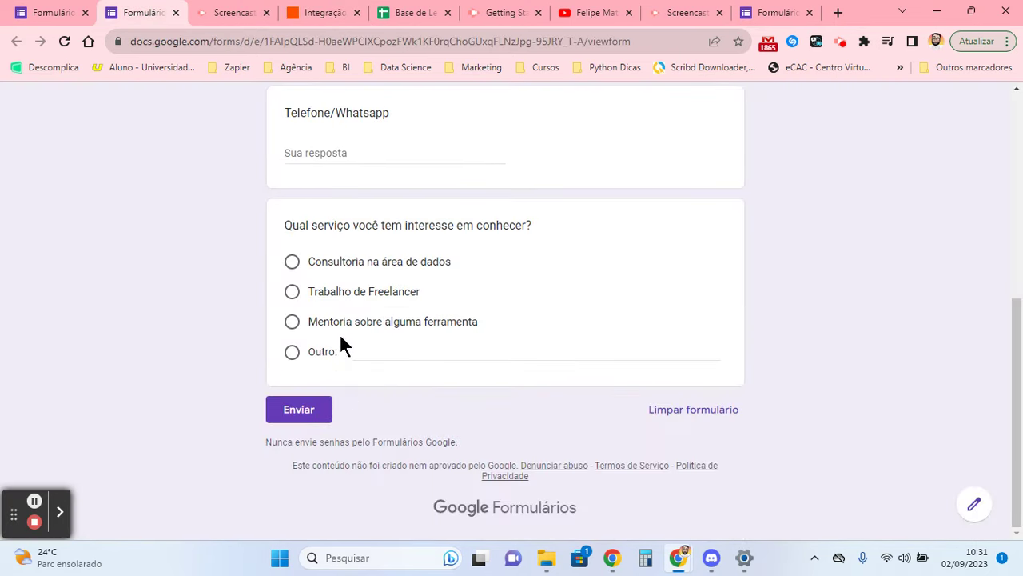
{"action": "left_click", "coordinate": [329, 12]}
- Test the spreadsheet-row step and check the sample row 2 in Base de Leads
{"action": "left_click", "coordinate": [735, 468]}
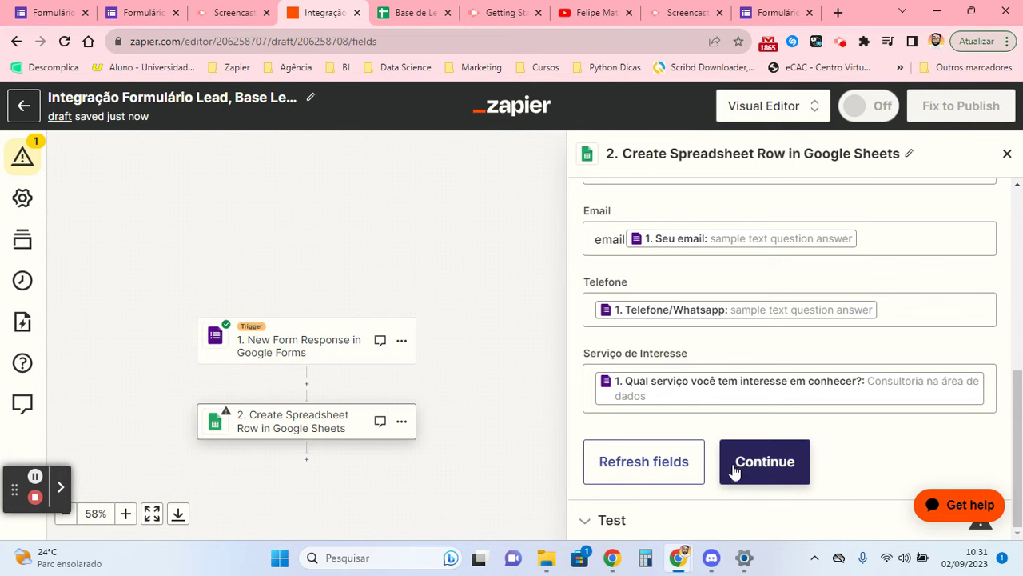
{"action": "left_click", "coordinate": [732, 513]}
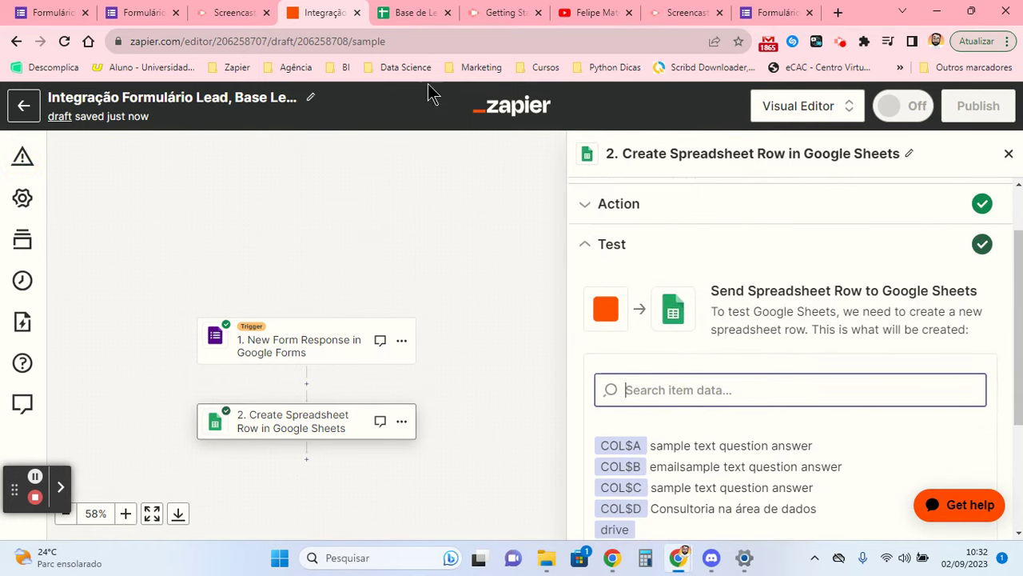
{"action": "left_click", "coordinate": [392, 12]}
{"action": "left_click", "coordinate": [77, 230]}
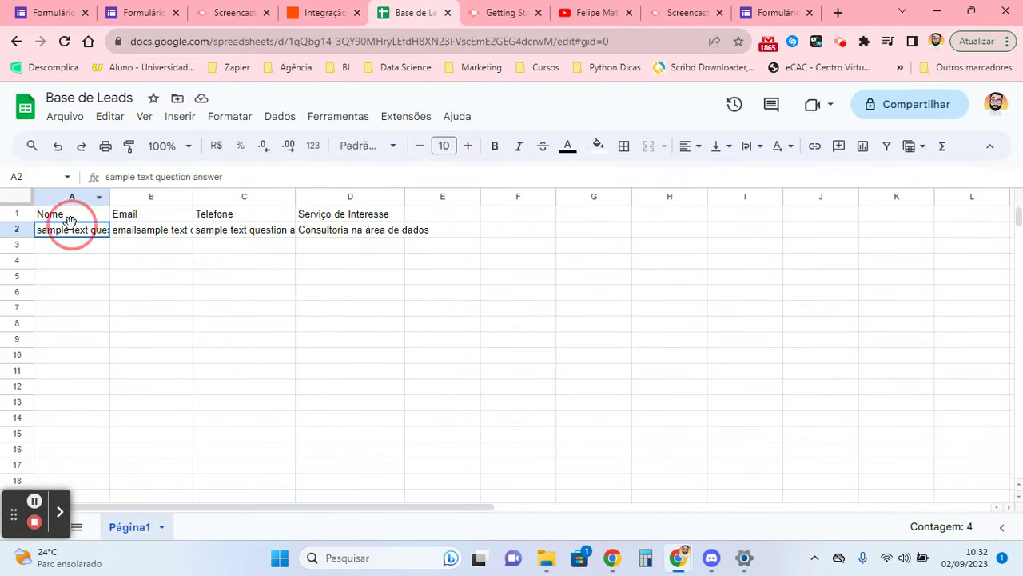
- Inspect the sample row's values in A2:D2 against the lead form
{"action": "left_click_drag", "start_coordinate": [90, 238], "coordinate": [339, 240]}
{"action": "left_click", "coordinate": [339, 236]}
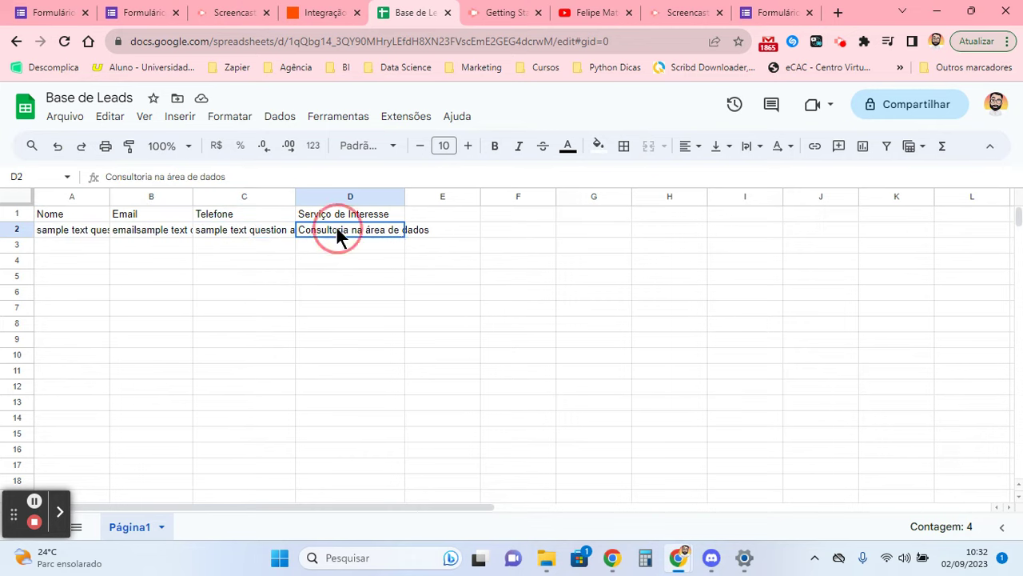
{"action": "left_click_drag", "start_coordinate": [60, 232], "coordinate": [284, 239]}
{"action": "left_click", "coordinate": [344, 231]}
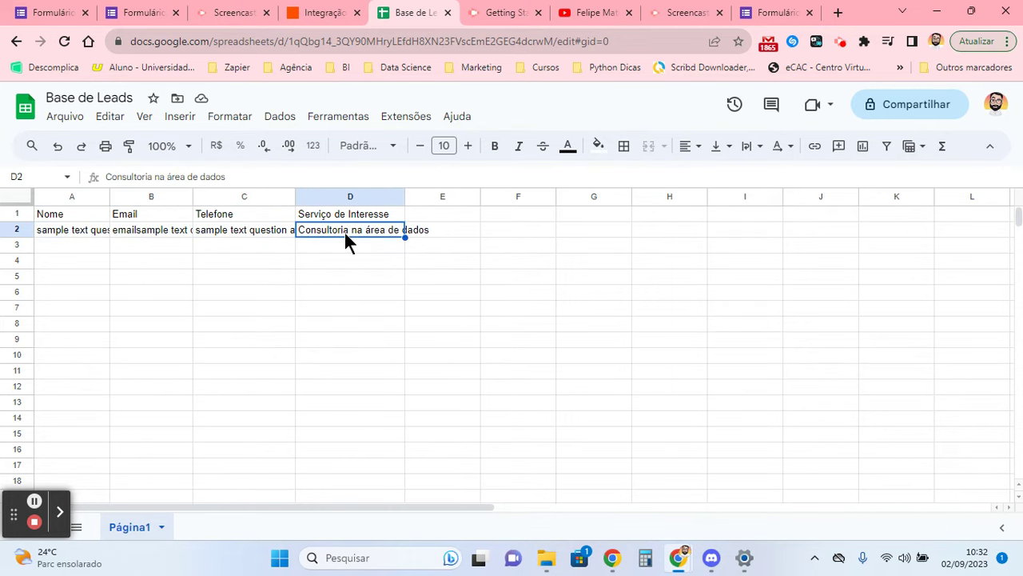
{"action": "left_click", "coordinate": [159, 10]}
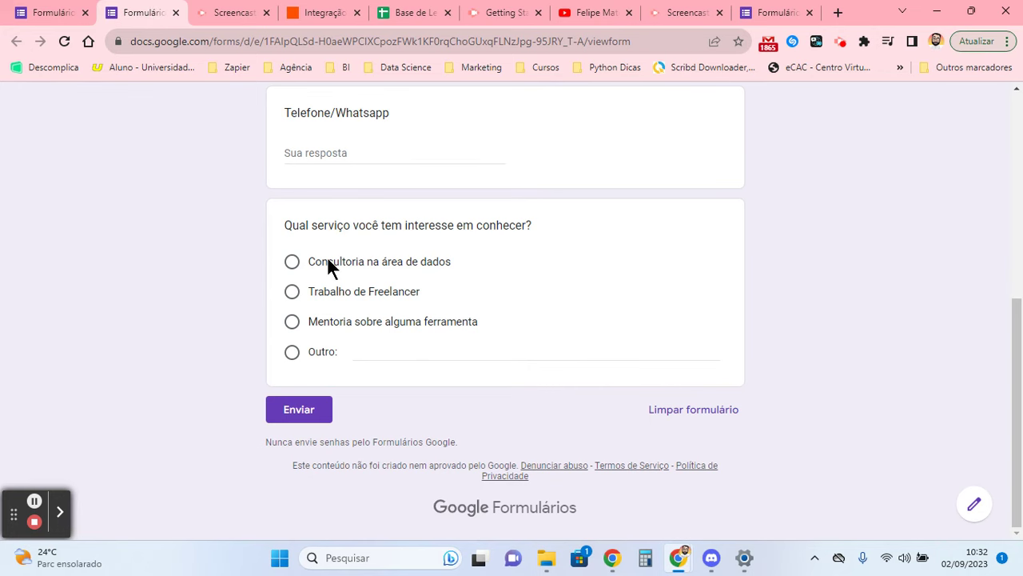
- Clear sample row 2 in Base de Leads and return to Zapier
{"action": "left_click", "coordinate": [356, 10]}
{"action": "left_click", "coordinate": [390, 9]}
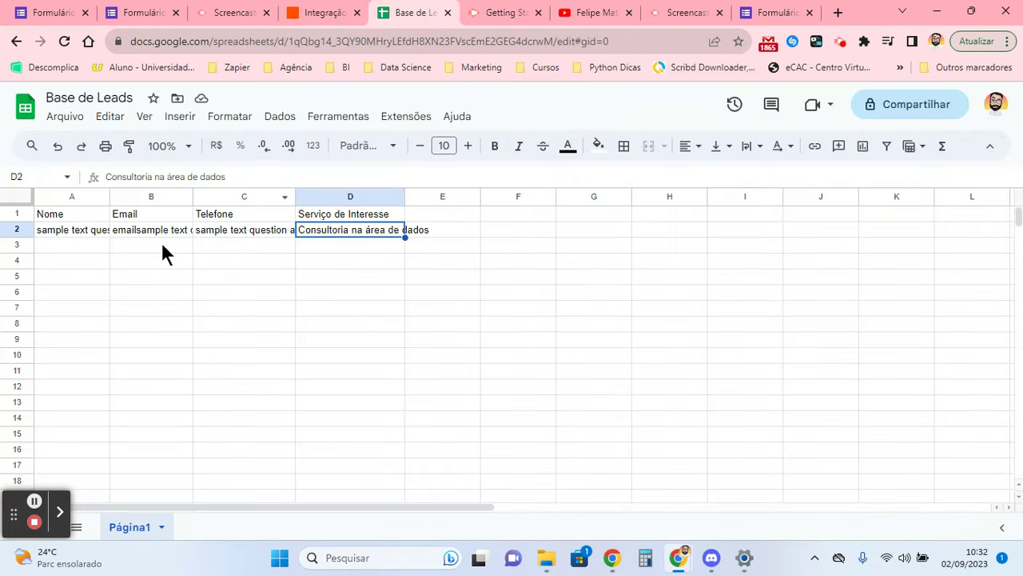
{"action": "left_click", "coordinate": [16, 228]}
{"action": "key", "text": "Delete"}
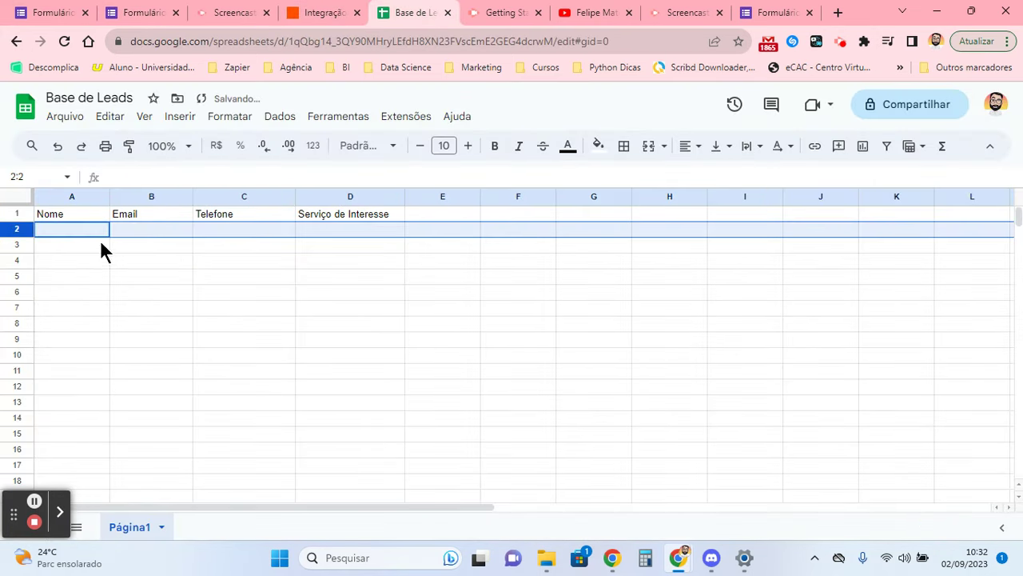
{"action": "left_click", "coordinate": [90, 233]}
{"action": "left_click", "coordinate": [324, 12]}
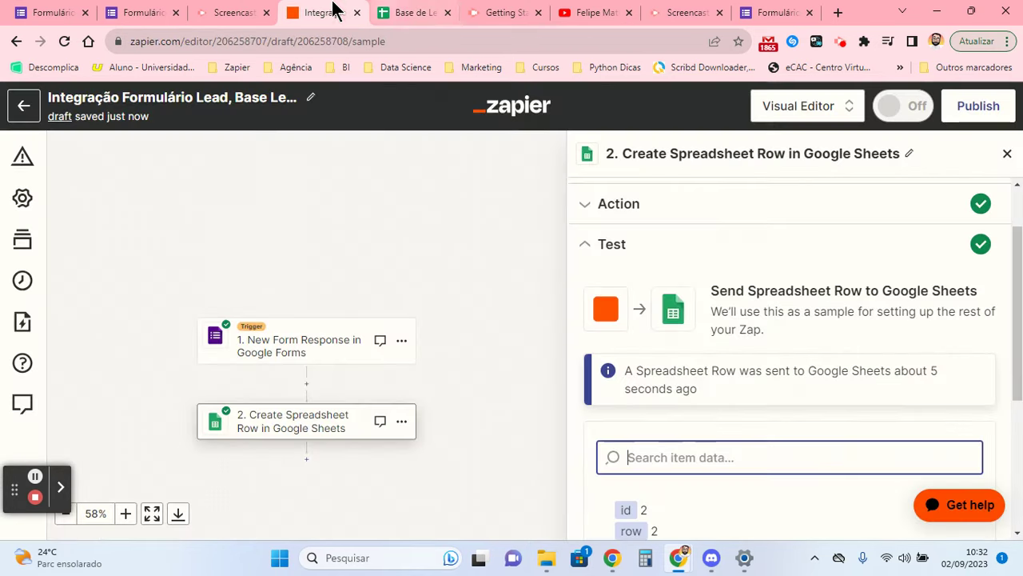
- Publish the Zap as v1, dismiss the confirmation messages and close the step panel
{"action": "scroll", "coordinate": [650, 351], "scroll_direction": "down", "scroll_amount": 3}
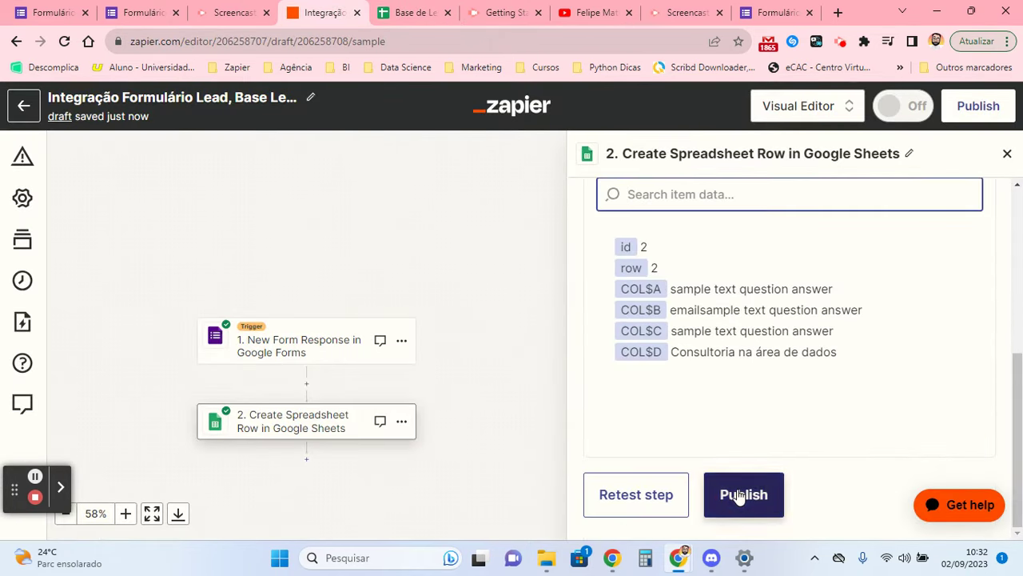
{"action": "left_click", "coordinate": [736, 493]}
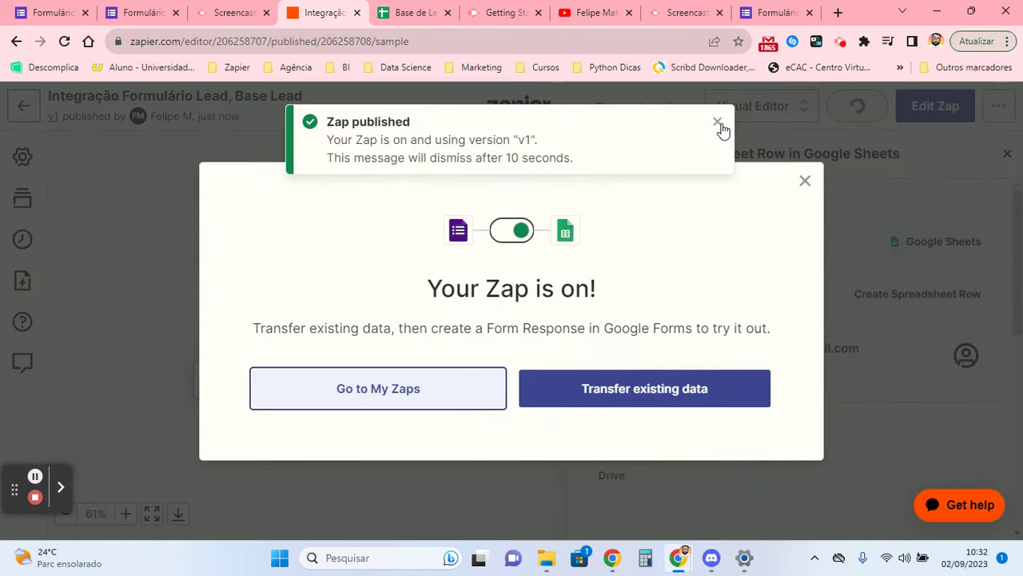
{"action": "left_click", "coordinate": [717, 123]}
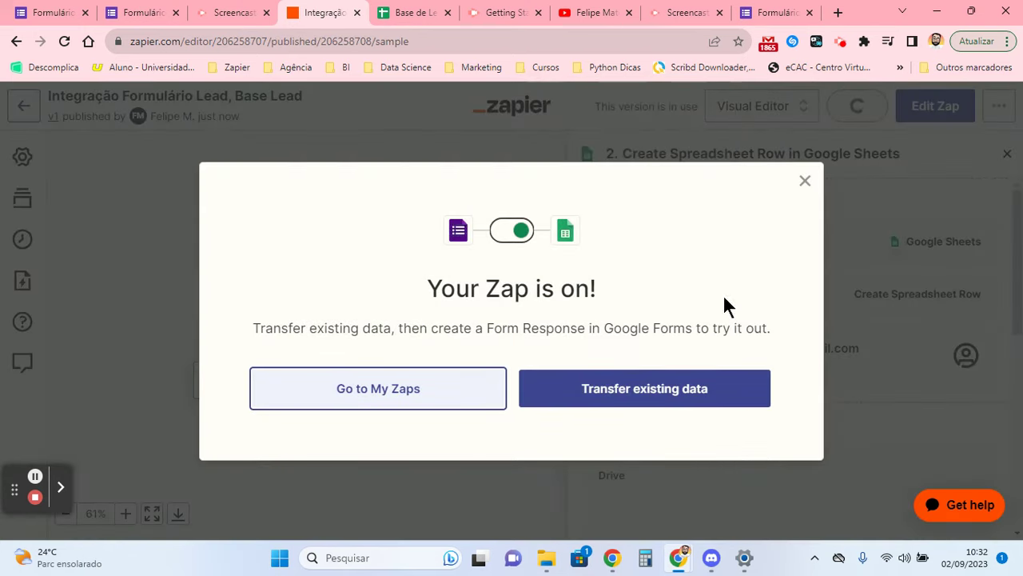
{"action": "left_click", "coordinate": [805, 181]}
{"action": "left_click", "coordinate": [1009, 157]}
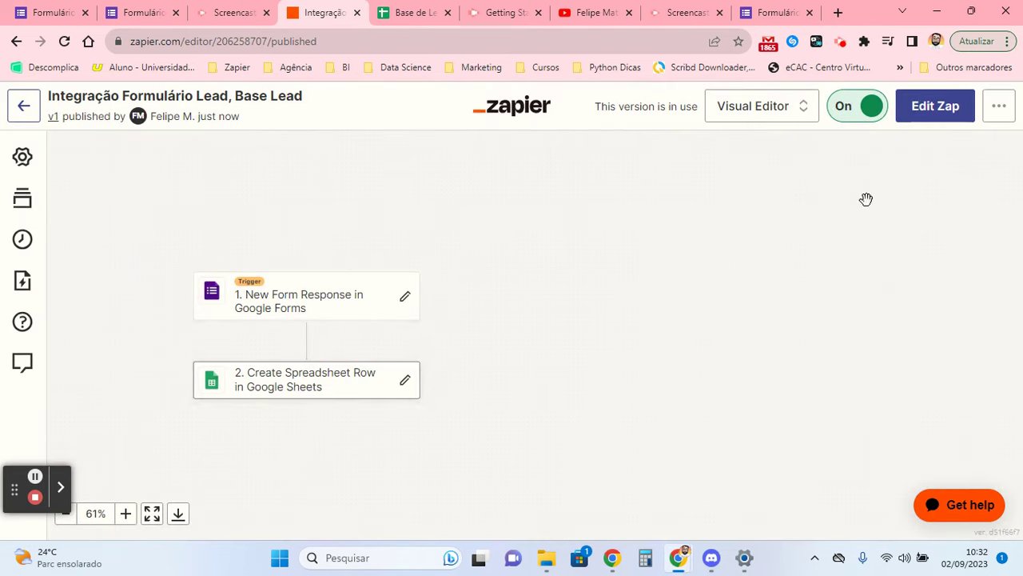
{"action": "scroll", "coordinate": [211, 318], "scroll_direction": "up", "scroll_amount": 3}
{"action": "left_click_drag", "start_coordinate": [212, 318], "coordinate": [342, 321]}
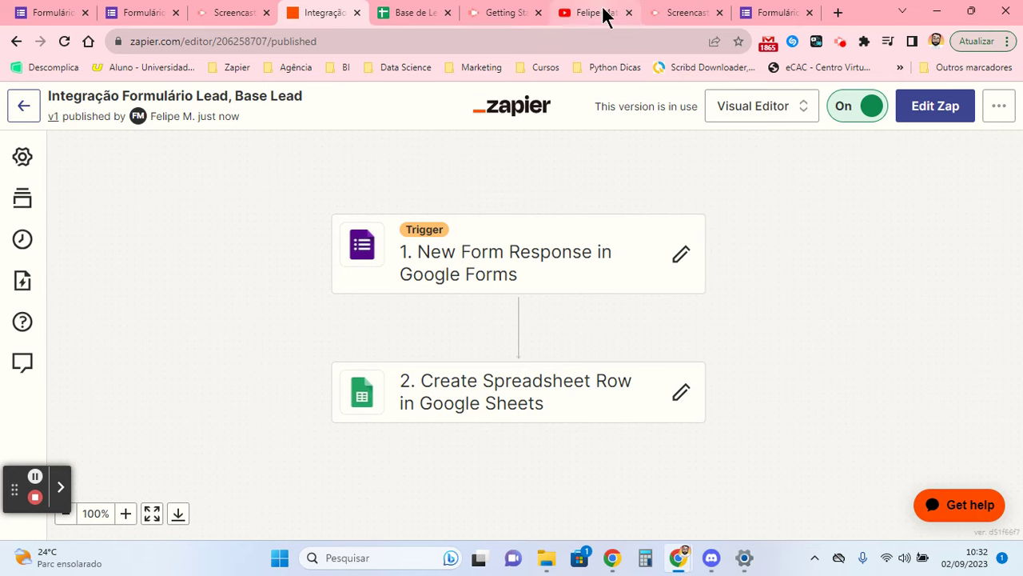
- Generate the lead form's short forms.gle link and open a Chrome incognito window
{"action": "left_click", "coordinate": [758, 12]}
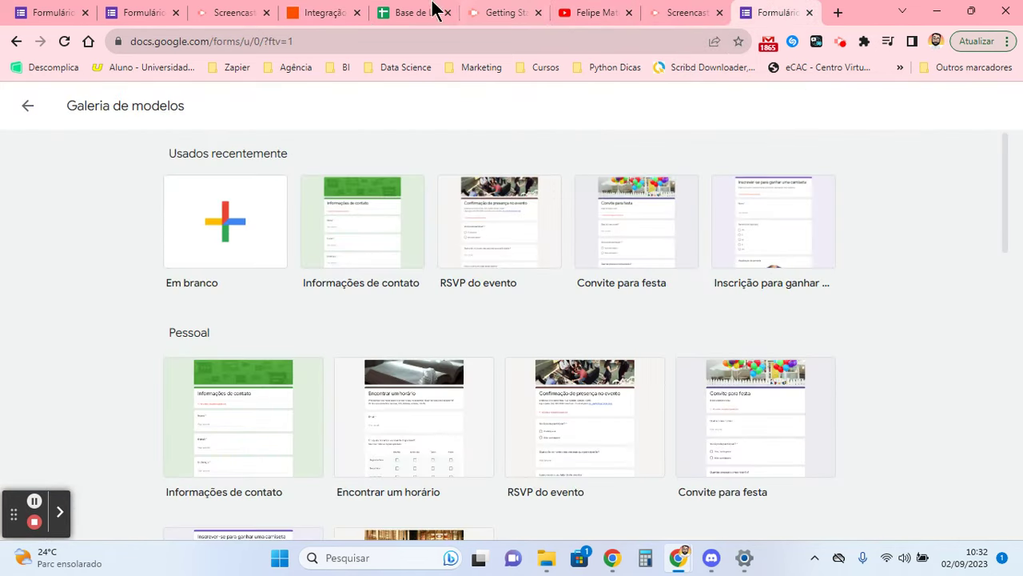
{"action": "left_click", "coordinate": [163, 12]}
{"action": "scroll", "coordinate": [715, 242], "scroll_direction": "up", "scroll_amount": 1}
{"action": "scroll", "coordinate": [704, 243], "scroll_direction": "up", "scroll_amount": 4}
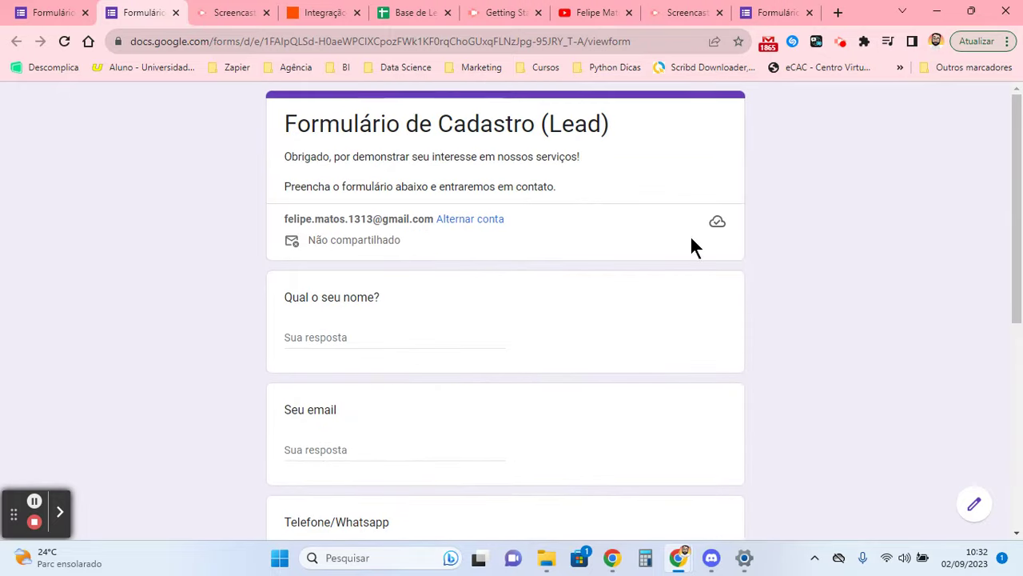
{"action": "left_click", "coordinate": [53, 12]}
{"action": "left_click", "coordinate": [902, 105]}
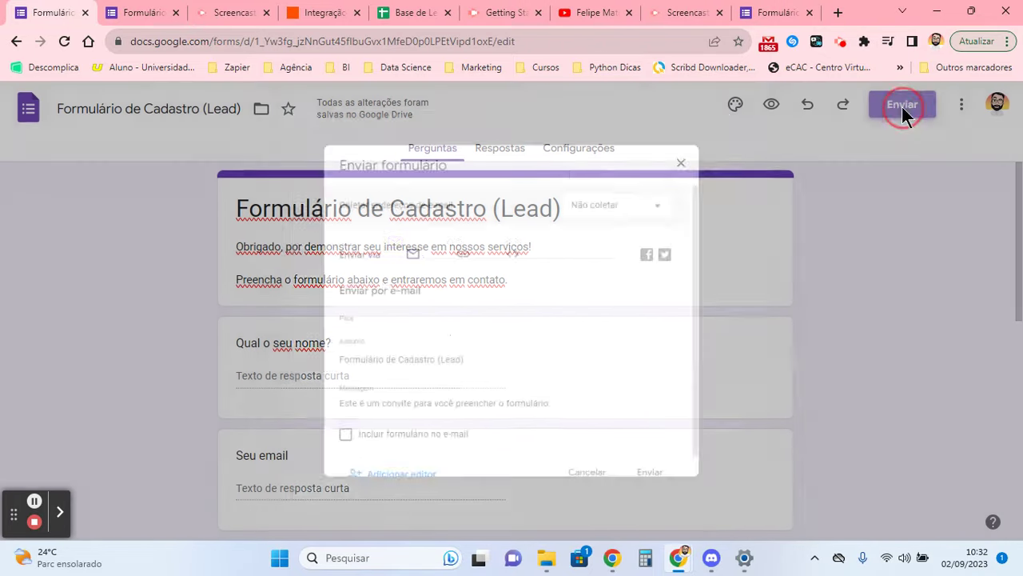
{"action": "left_click", "coordinate": [456, 242]}
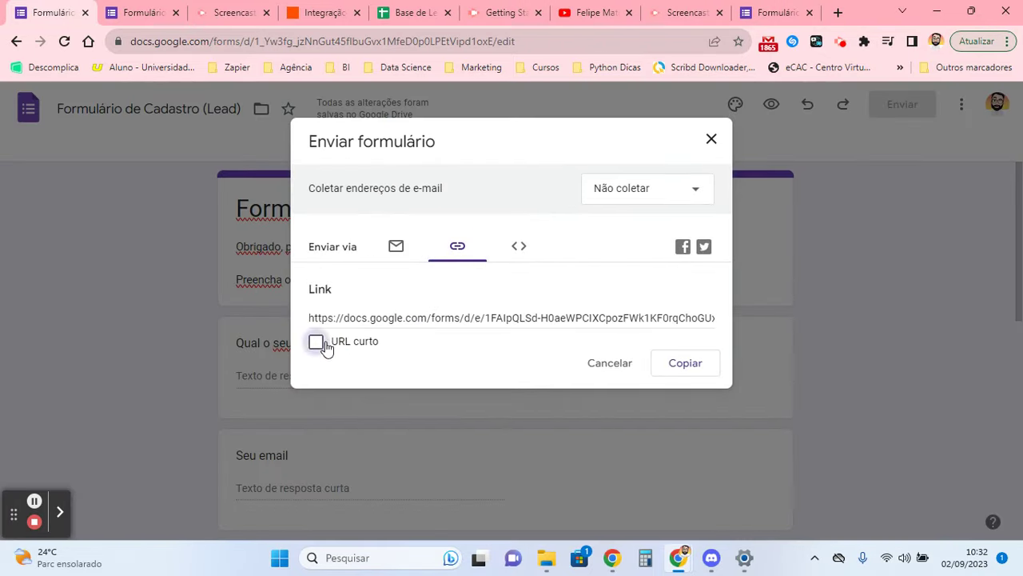
{"action": "left_click", "coordinate": [366, 318]}
{"action": "key", "text": "ctrl+c"}
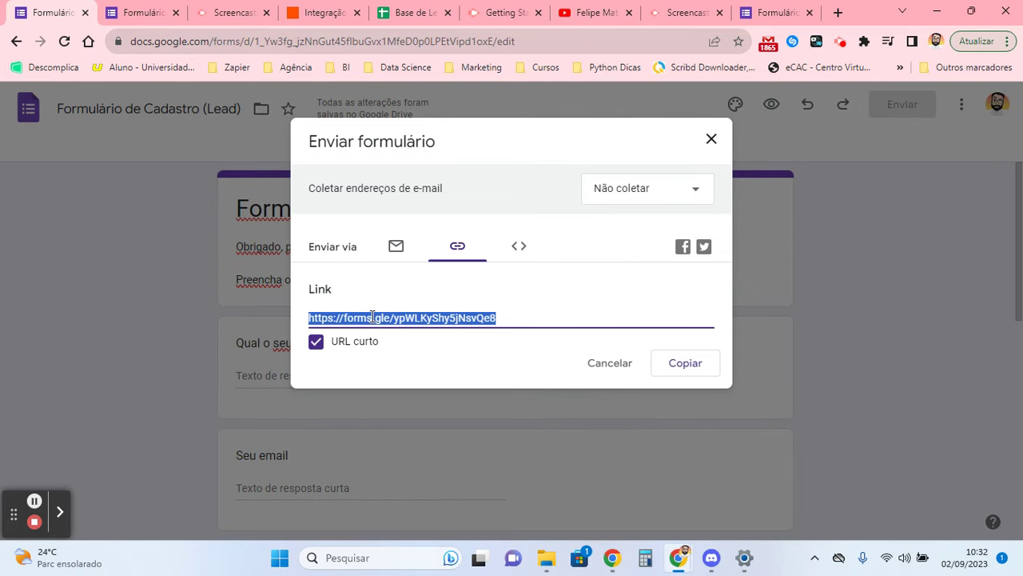
{"action": "left_click", "coordinate": [710, 142]}
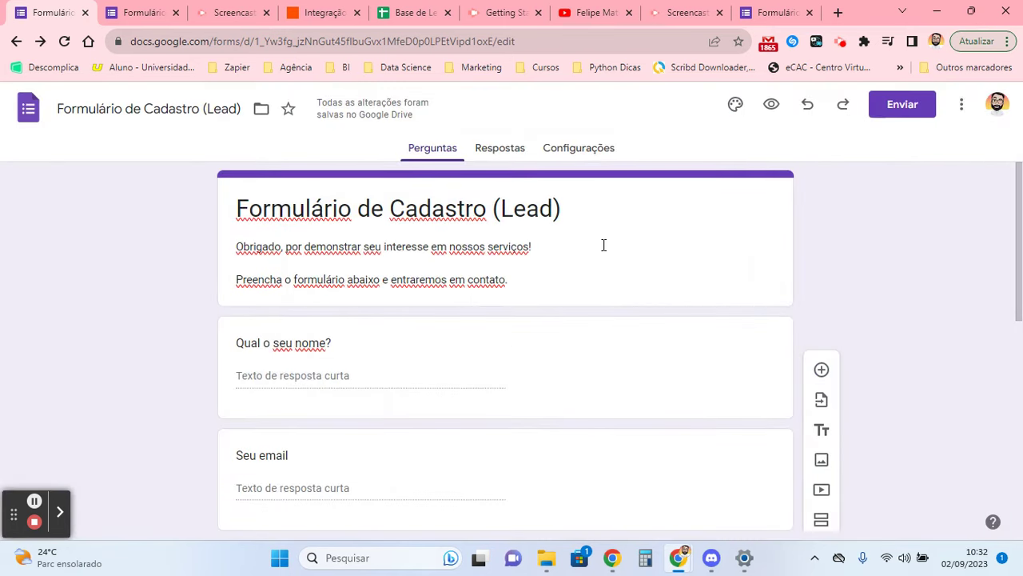
{"action": "left_click", "coordinate": [1005, 44]}
{"action": "left_click", "coordinate": [881, 121]}
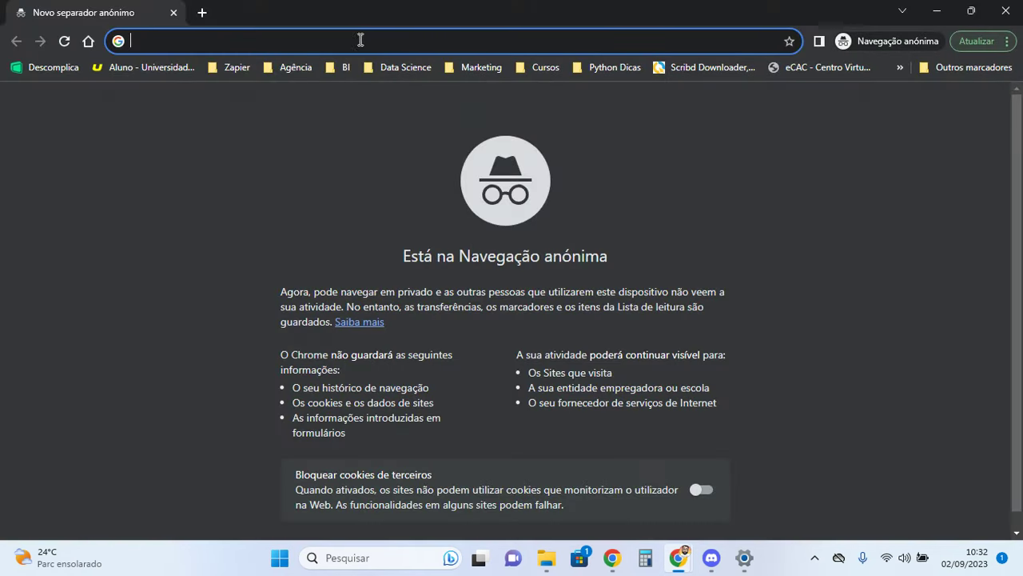
- Load the form from the pasted short link and enter the lead's full name
{"action": "key", "text": "ctrl+v"}
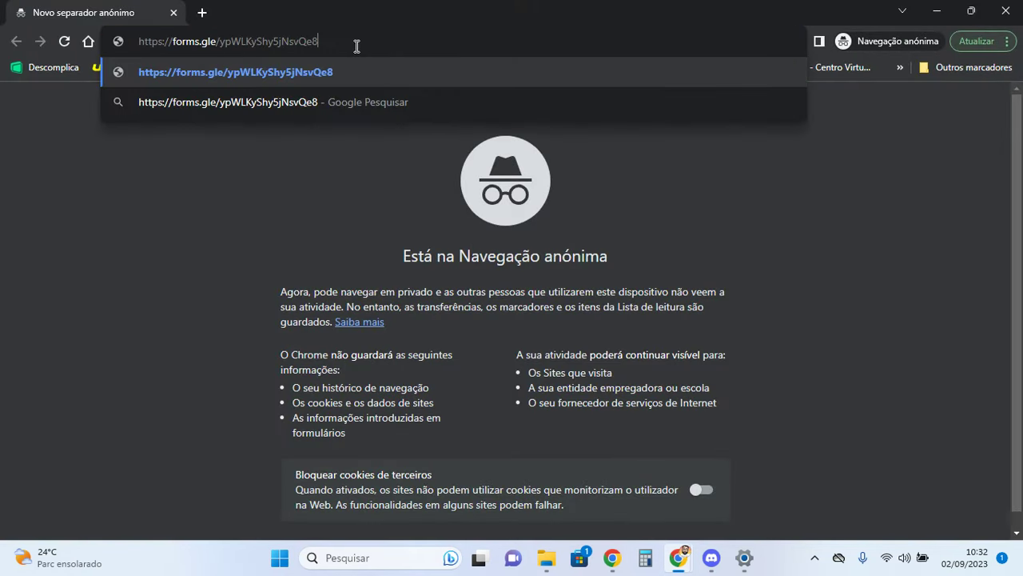
{"action": "key", "text": "Return"}
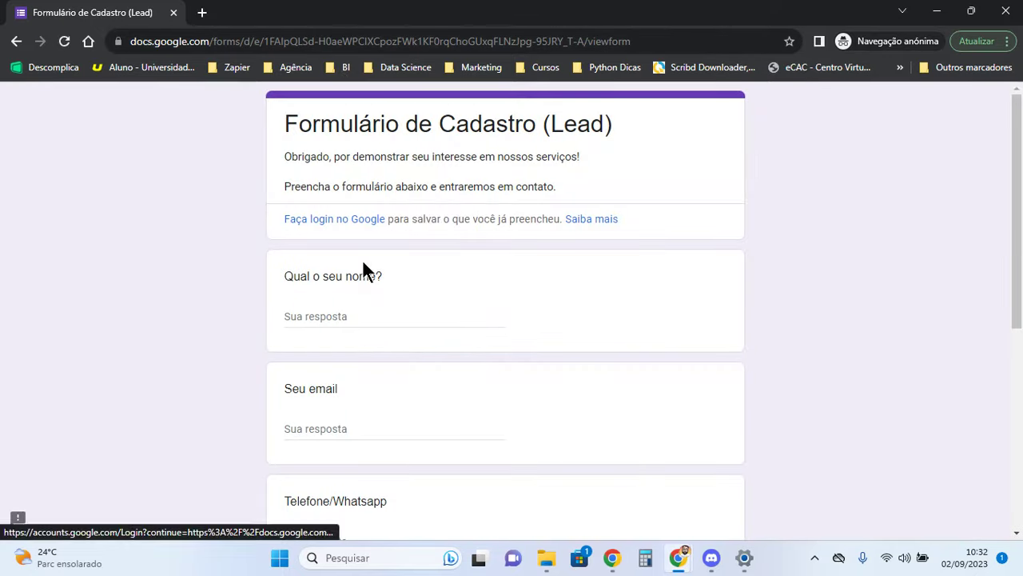
{"action": "scroll", "coordinate": [384, 240], "scroll_direction": "down", "scroll_amount": 5}
{"action": "scroll", "coordinate": [411, 217], "scroll_direction": "up", "scroll_amount": 5}
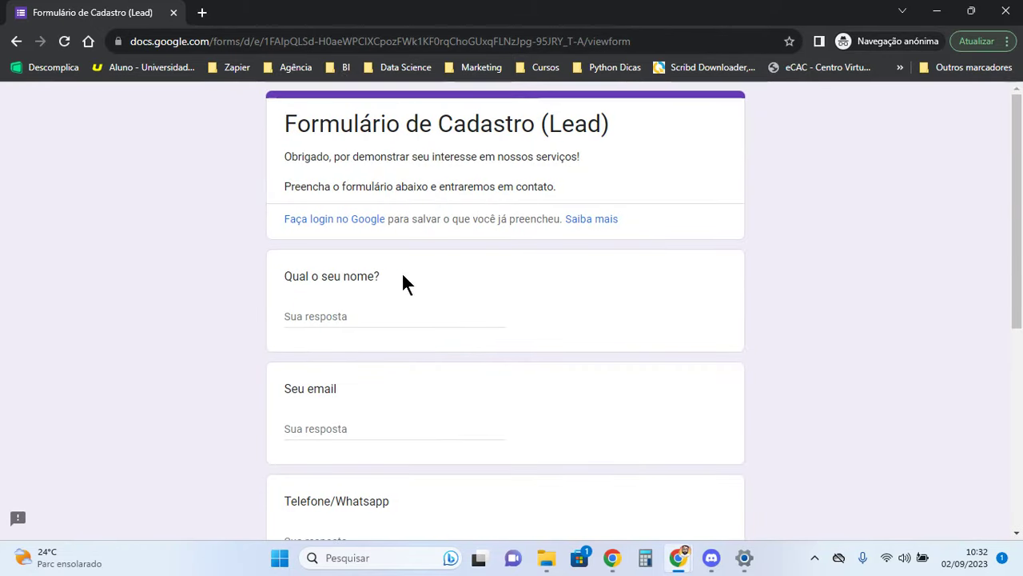
{"action": "left_click", "coordinate": [371, 319]}
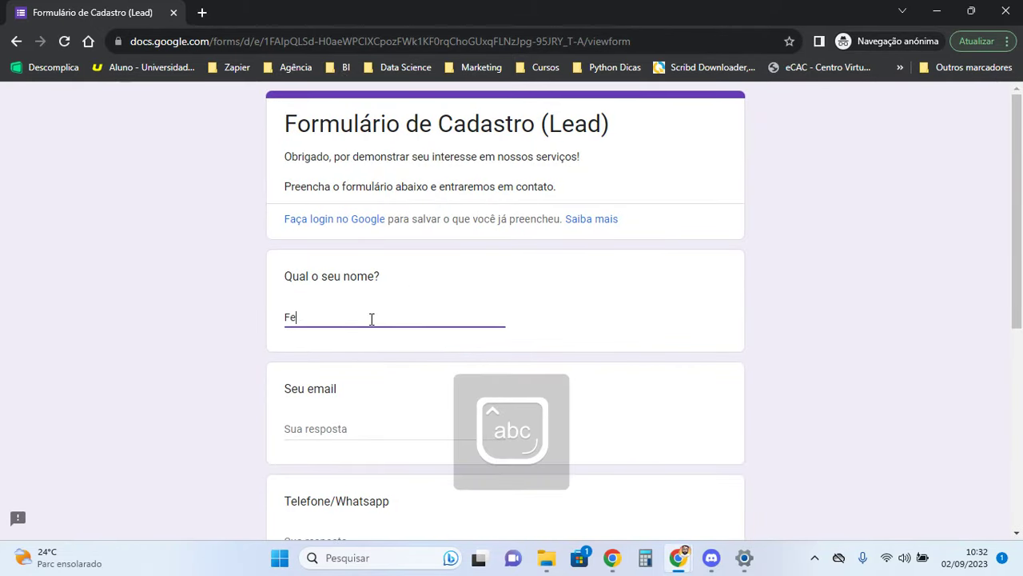
- Fill in the lead's email and phone number, wrapping the area code in parentheses
{"action": "scroll", "coordinate": [361, 303], "scroll_direction": "down", "scroll_amount": 2}
{"action": "left_click", "coordinate": [359, 267]}
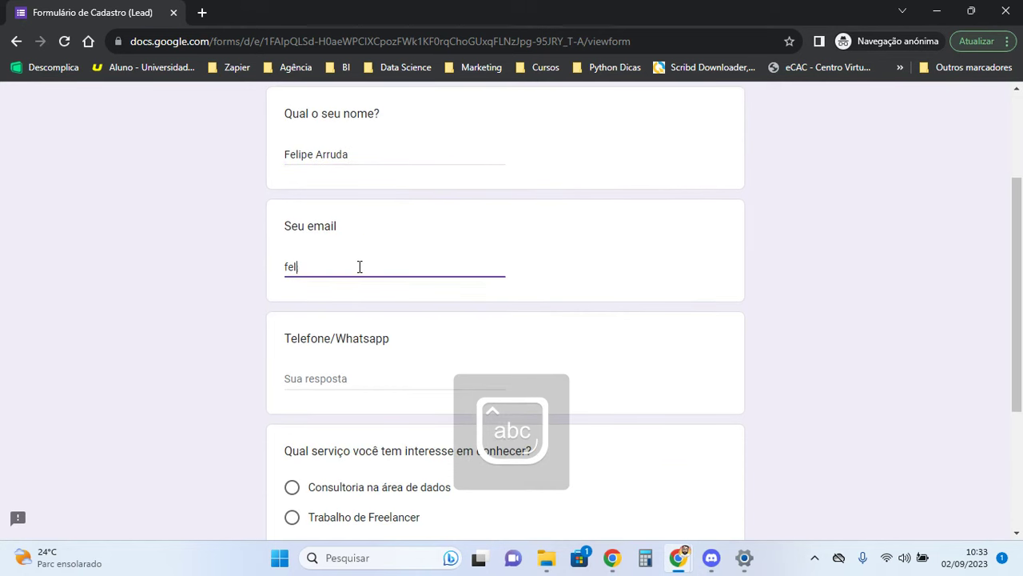
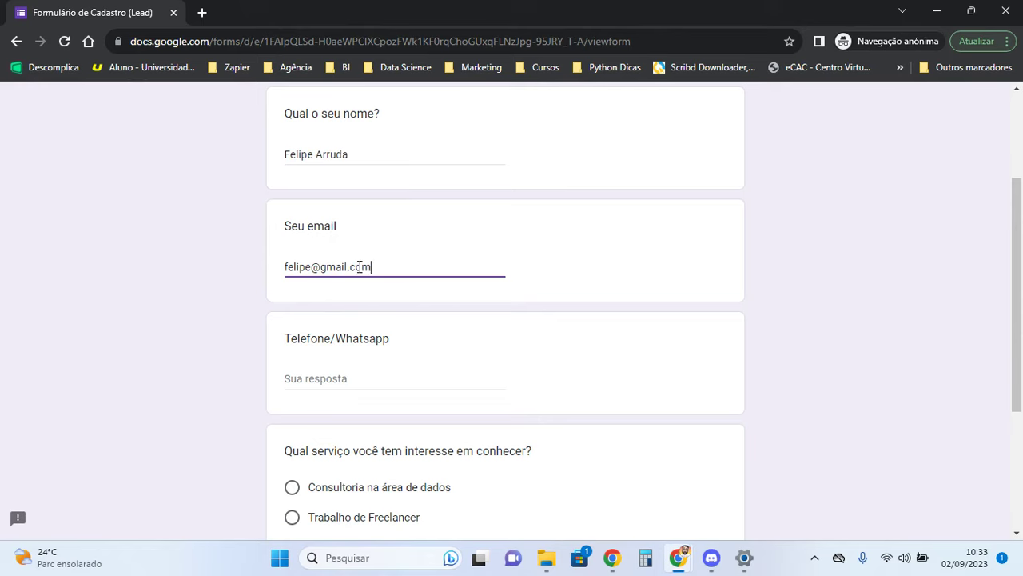
{"action": "scroll", "coordinate": [358, 267], "scroll_direction": "down", "scroll_amount": 3}
{"action": "left_click", "coordinate": [349, 194]}
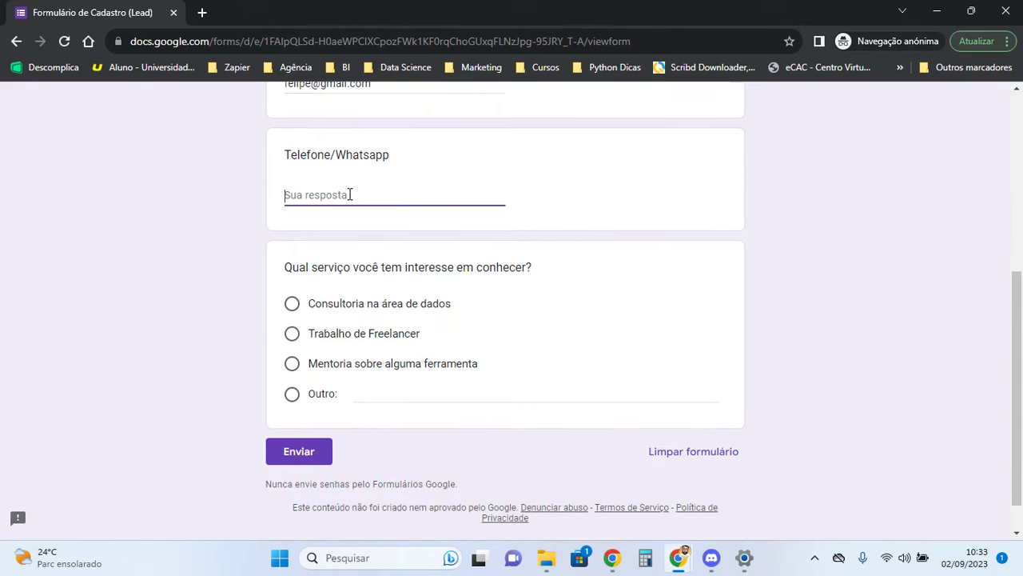
{"action": "type", "text": "61"}
{"action": "type", "text": "9"}
{"action": "left_click", "coordinate": [297, 195]}
{"action": "type", "text": ")"}
{"action": "key", "text": "Home"}
{"action": "type", "text": "("}
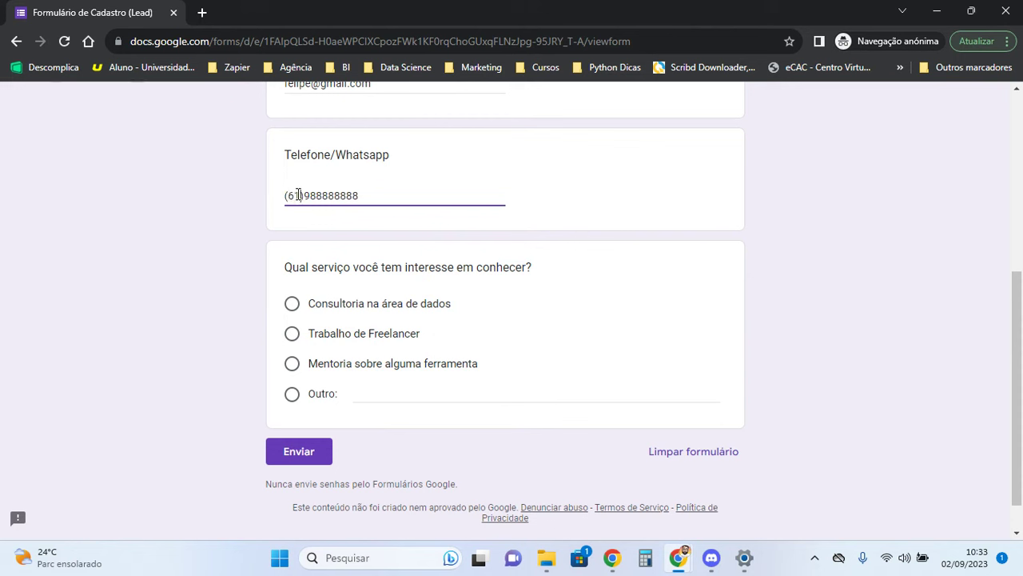
{"action": "key", "text": "Right"}
{"action": "key", "text": "Right"}
{"action": "key", "text": "Right"}
{"action": "key", "text": "Right"}
{"action": "key", "text": "Right"}
{"action": "left_click", "coordinate": [251, 220]}
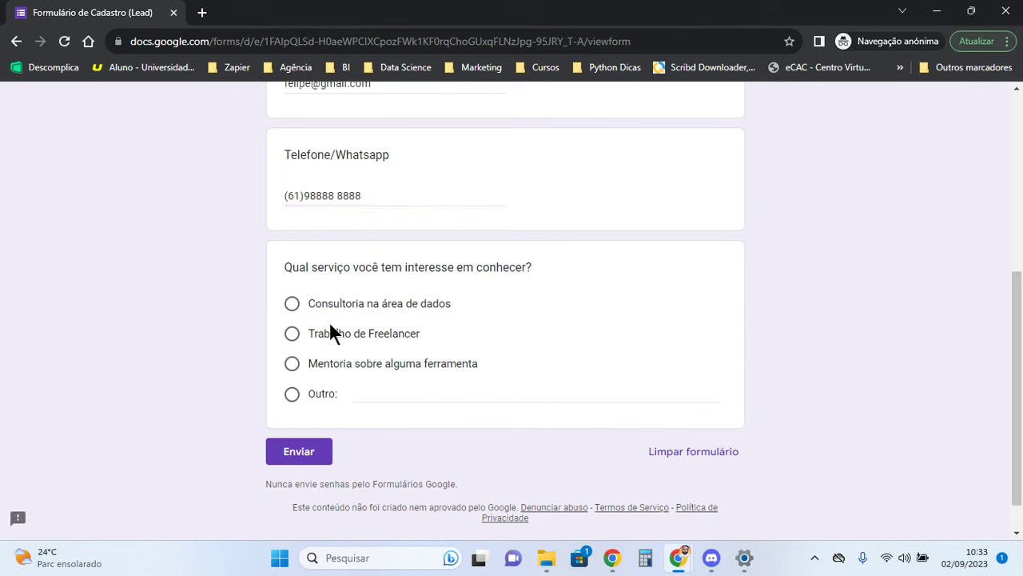
- Choose Mentoria sobre alguma ferramenta as the service and submit the response
{"action": "left_click", "coordinate": [293, 364]}
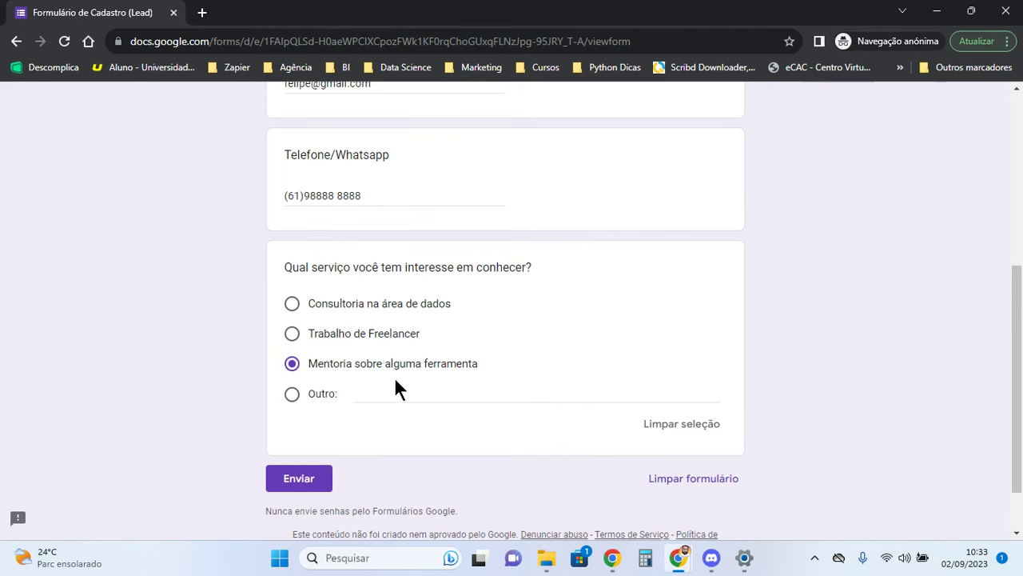
{"action": "scroll", "coordinate": [400, 360], "scroll_direction": "up", "scroll_amount": 5}
{"action": "scroll", "coordinate": [406, 320], "scroll_direction": "down", "scroll_amount": 6}
{"action": "left_click", "coordinate": [303, 412]}
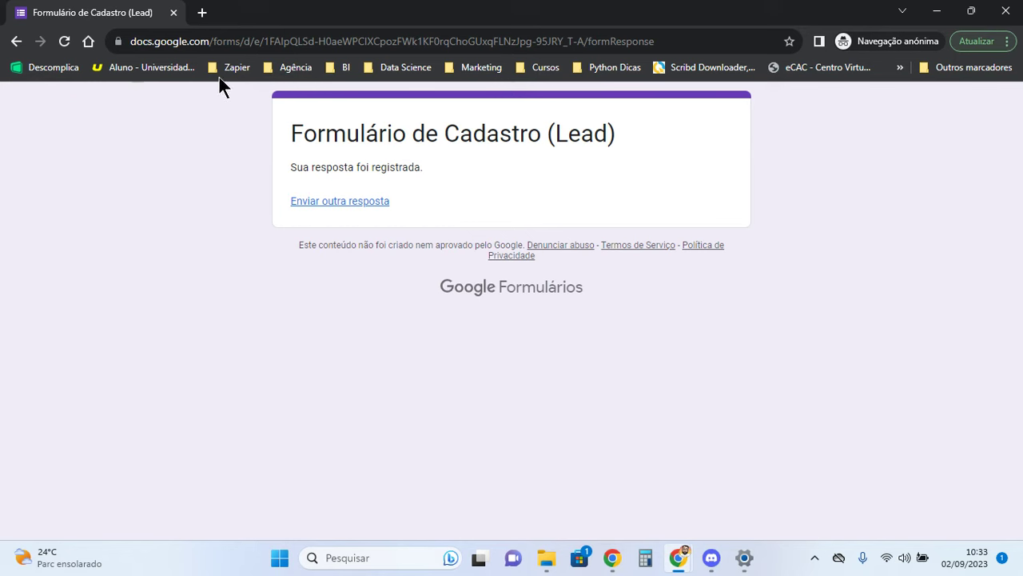
- Open the form's Respostas tab and point out the submitted name answer
{"action": "left_click", "coordinate": [937, 12]}
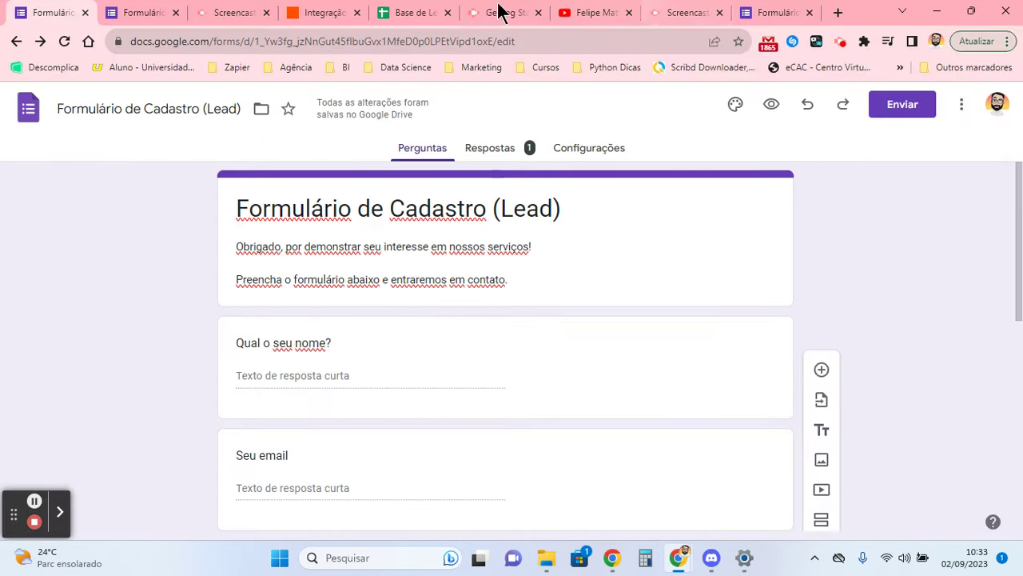
{"action": "left_click", "coordinate": [502, 146]}
{"action": "scroll", "coordinate": [360, 260], "scroll_direction": "down", "scroll_amount": 4}
{"action": "scroll", "coordinate": [272, 264], "scroll_direction": "up", "scroll_amount": 2}
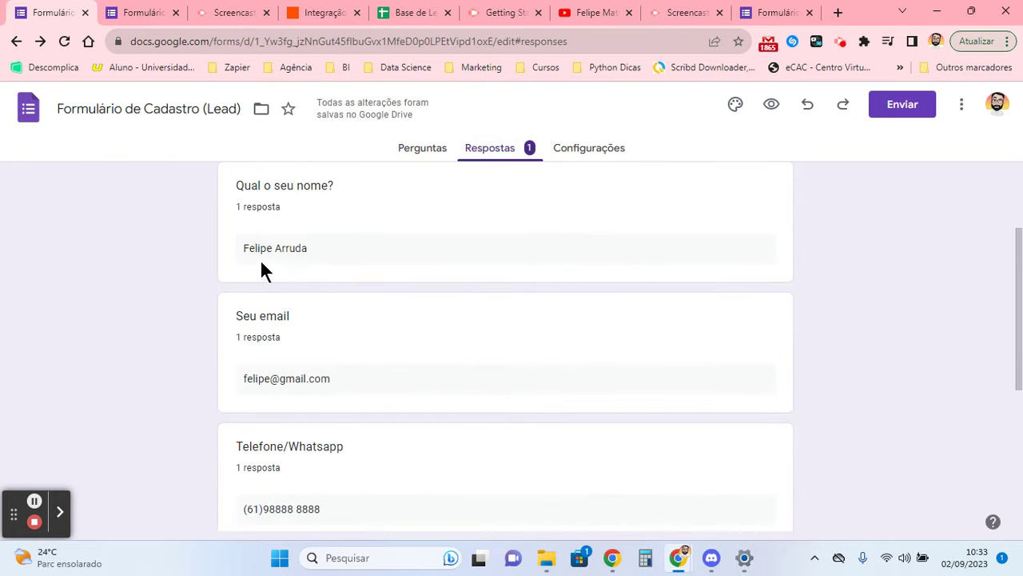
{"action": "triple_click", "coordinate": [267, 248]}
{"action": "left_click", "coordinate": [320, 239]}
- Highlight the email and Whatsapp phone answers and the 100% Mentoria sobre alguma ferramenta chart entry
{"action": "scroll", "coordinate": [312, 246], "scroll_direction": "down", "scroll_amount": 2}
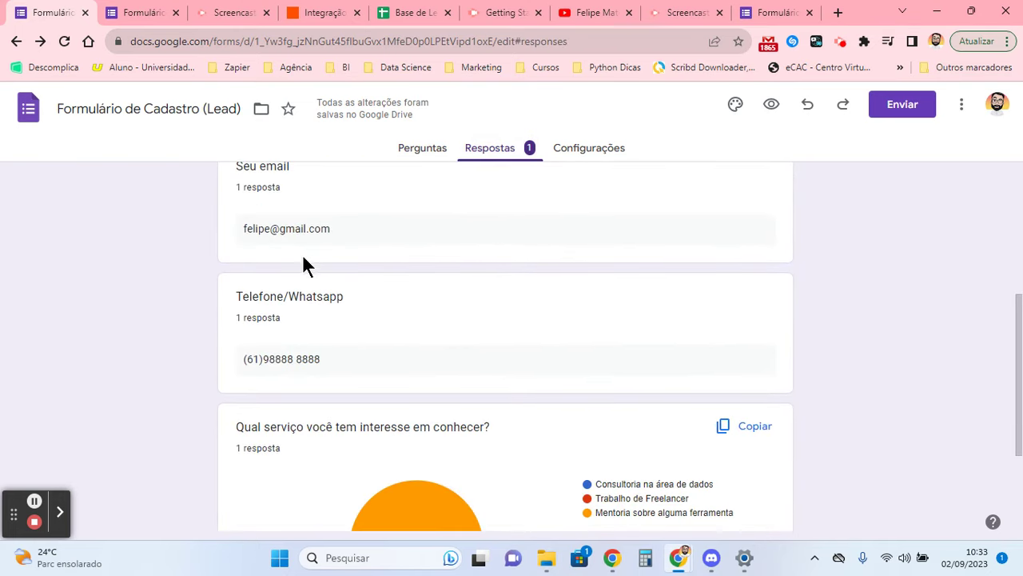
{"action": "triple_click", "coordinate": [300, 234]}
{"action": "left_click", "coordinate": [274, 352]}
{"action": "triple_click", "coordinate": [273, 359]}
{"action": "left_click_drag", "start_coordinate": [236, 296], "coordinate": [318, 296]}
{"action": "double_click", "coordinate": [317, 298]}
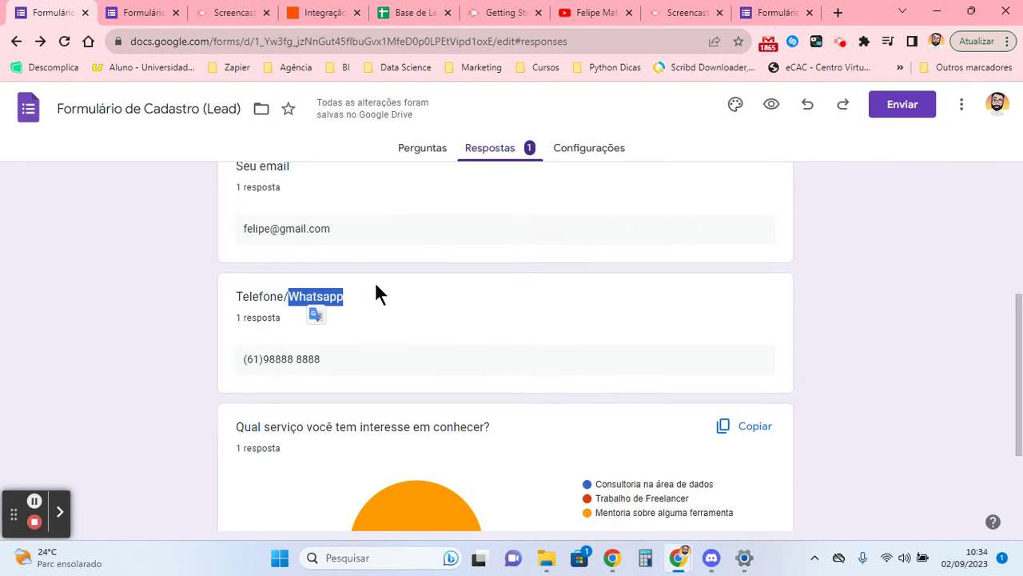
{"action": "scroll", "coordinate": [375, 282], "scroll_direction": "down", "scroll_amount": 2}
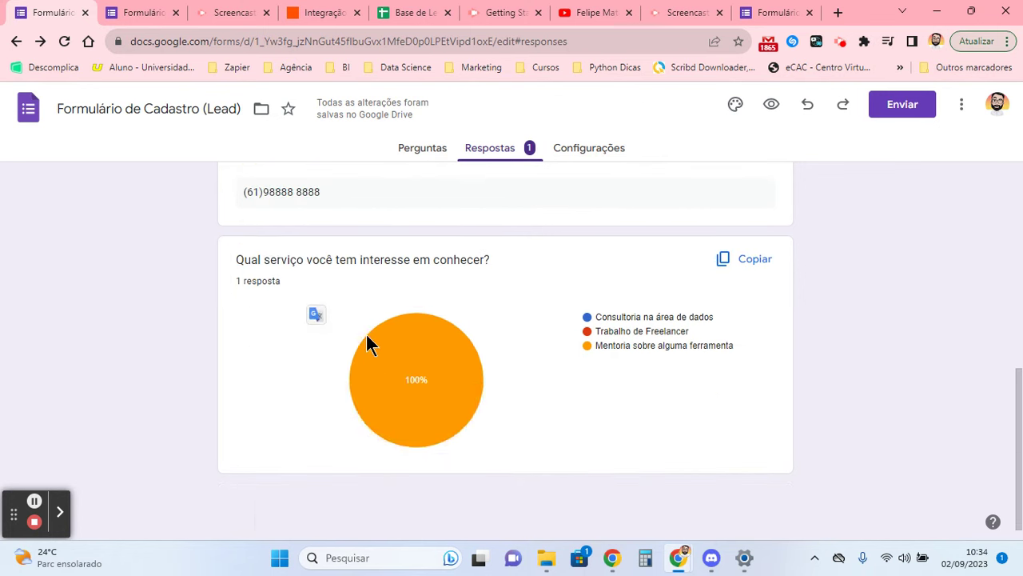
{"action": "triple_click", "coordinate": [635, 348]}
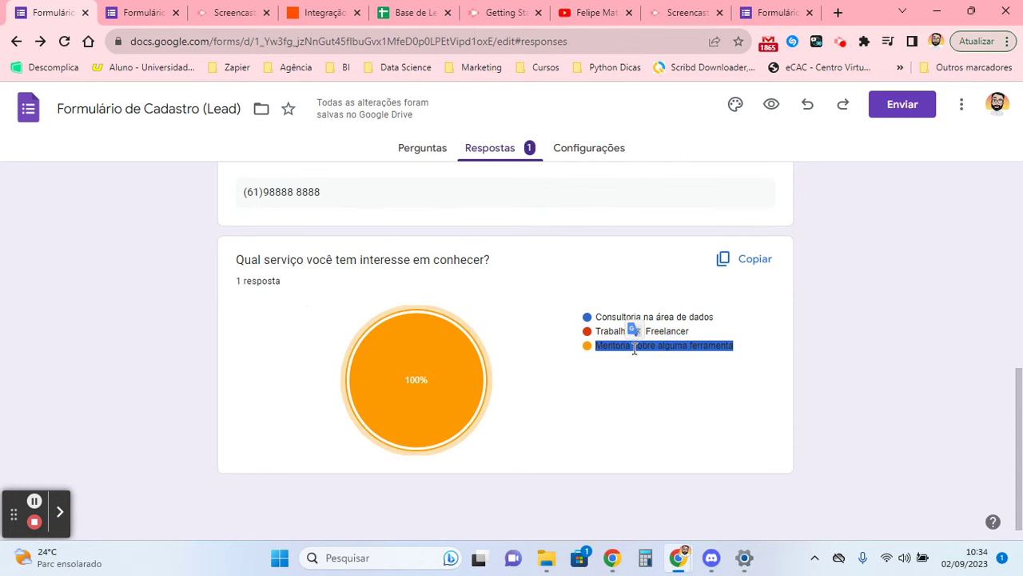
{"action": "left_click", "coordinate": [484, 267]}
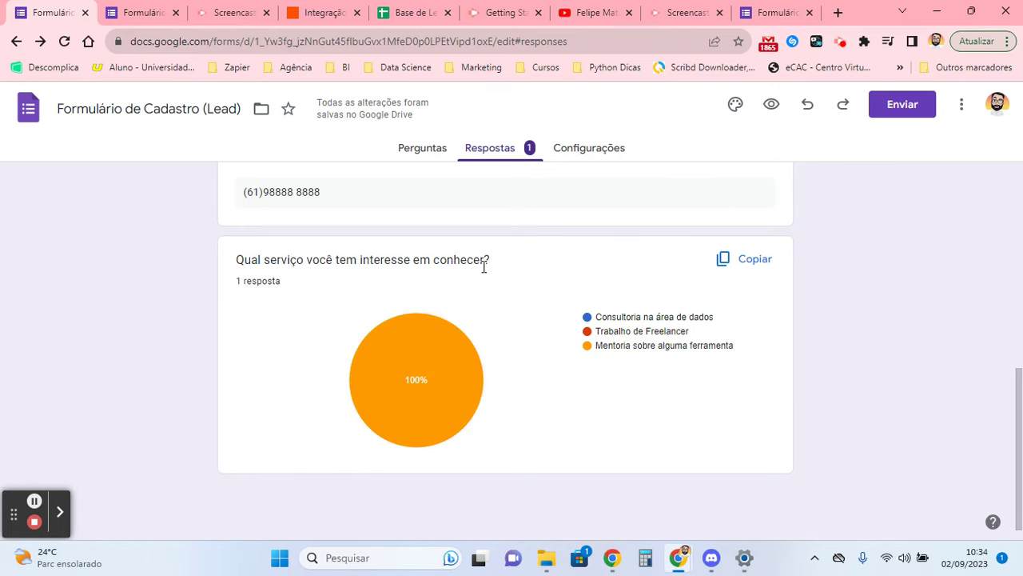
- Return to the Zapier 'Integração' tab showing the published Zap
{"action": "left_click", "coordinate": [328, 11]}
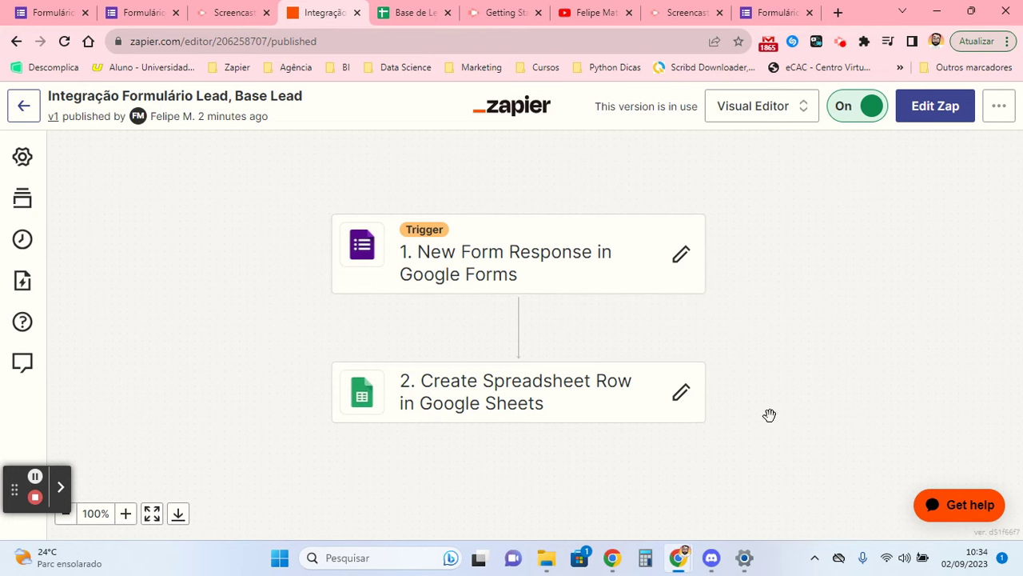
- Auto-fit Base de Leads columns A–D, inspect the email in B2, and return to Zapier
{"action": "left_click", "coordinate": [418, 10]}
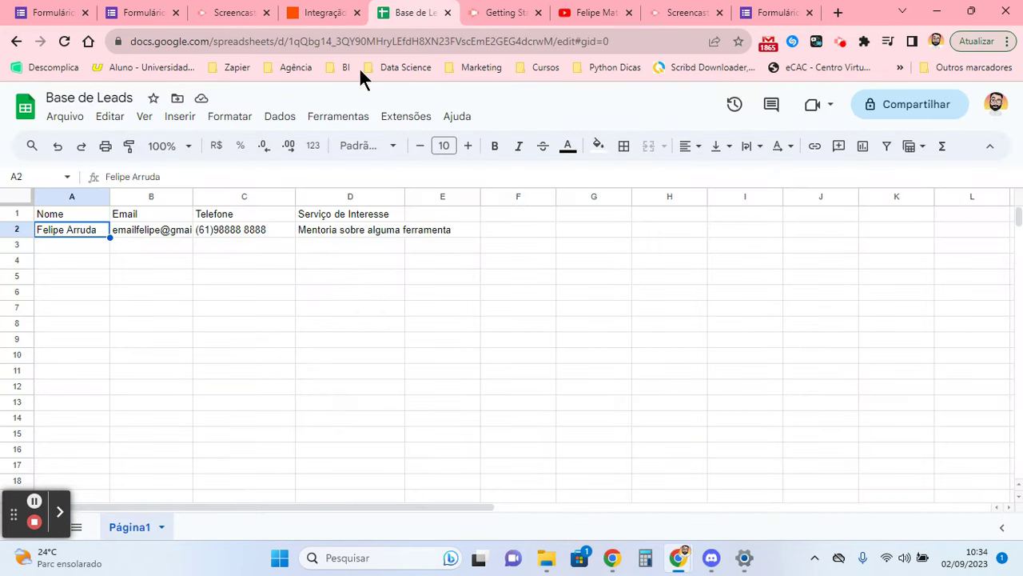
{"action": "left_click_drag", "start_coordinate": [91, 193], "coordinate": [400, 200]}
{"action": "left_click", "coordinate": [394, 197]}
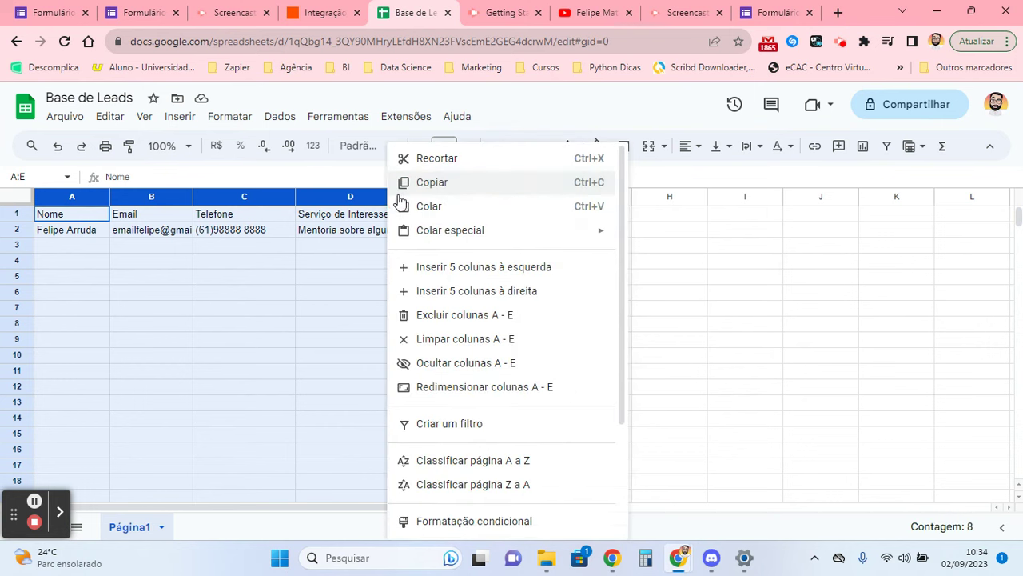
{"action": "left_click", "coordinate": [309, 253]}
{"action": "left_click", "coordinate": [78, 199]}
{"action": "left_click_drag", "start_coordinate": [126, 214], "coordinate": [402, 216]}
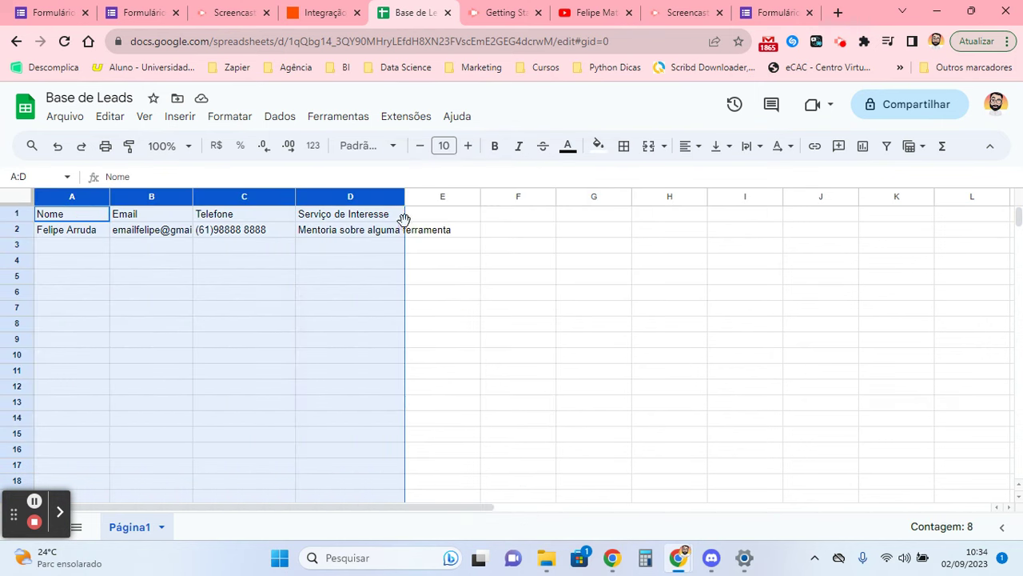
{"action": "double_click", "coordinate": [405, 197]}
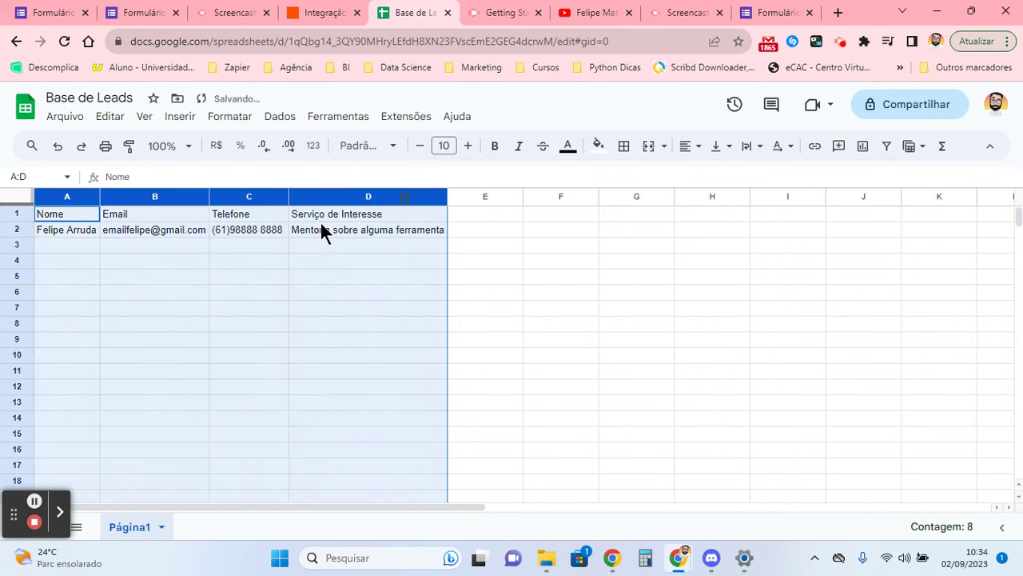
{"action": "left_click", "coordinate": [128, 233]}
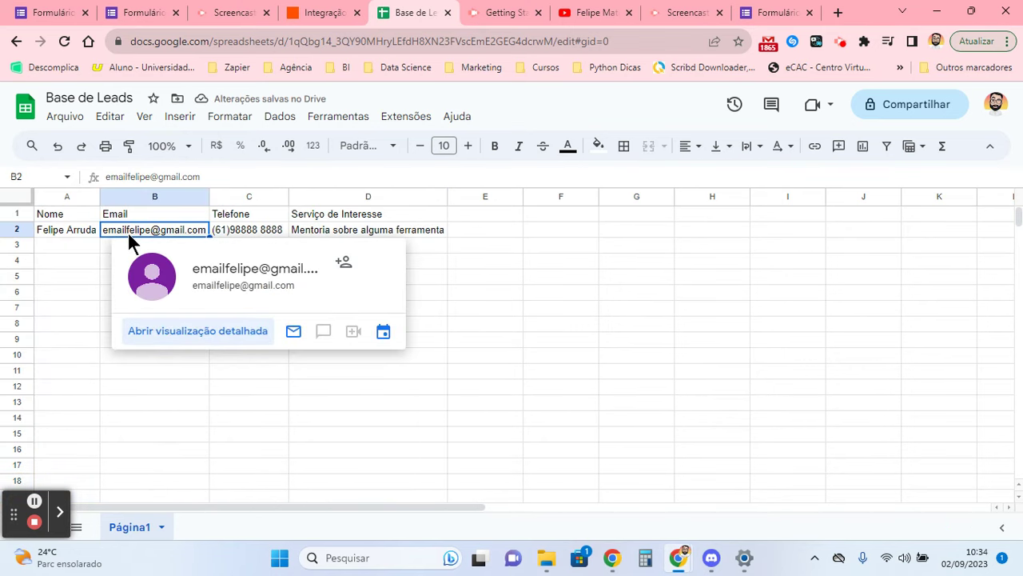
{"action": "left_click", "coordinate": [313, 13]}
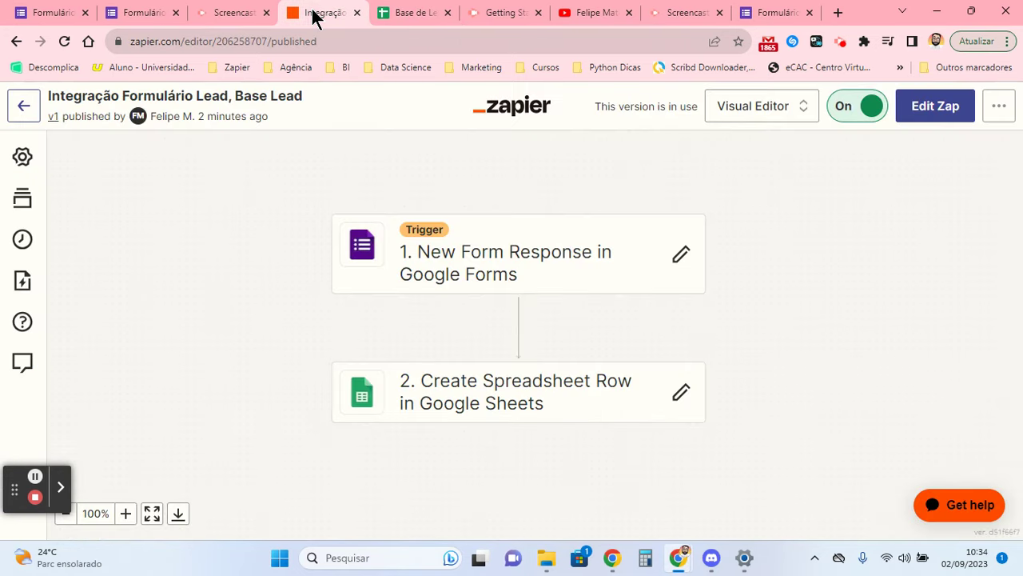
- Delete the stray 'email' text before the Seu email pill in the Sheets step's Email mapping
{"action": "left_click", "coordinate": [657, 395]}
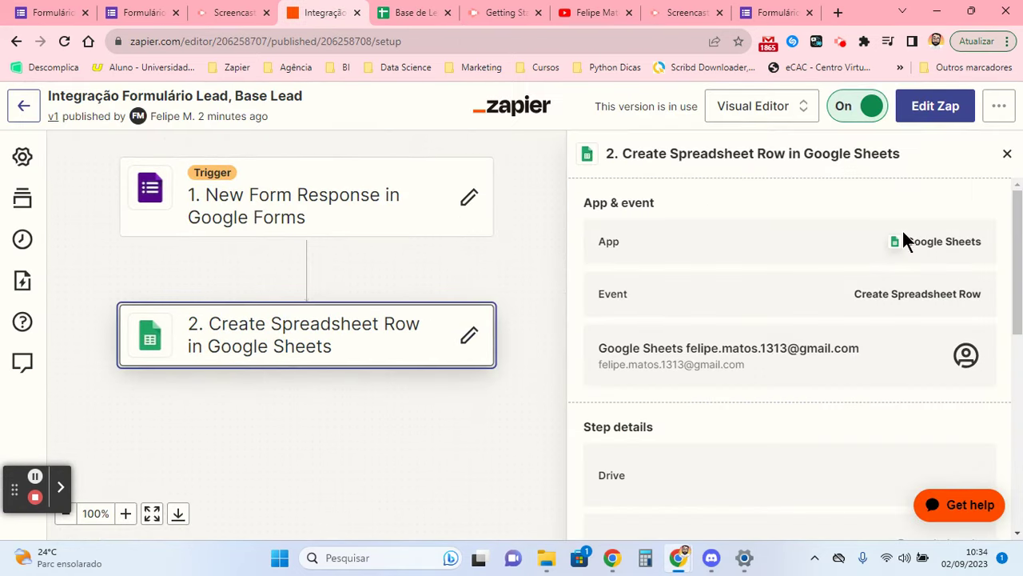
{"action": "left_click", "coordinate": [470, 336]}
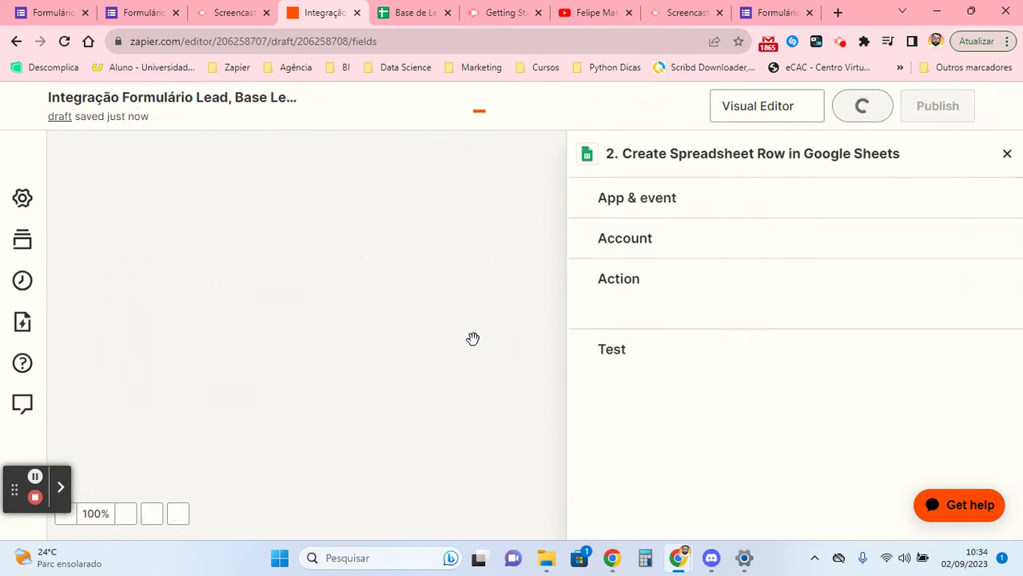
{"action": "scroll", "coordinate": [699, 283], "scroll_direction": "down", "scroll_amount": 5}
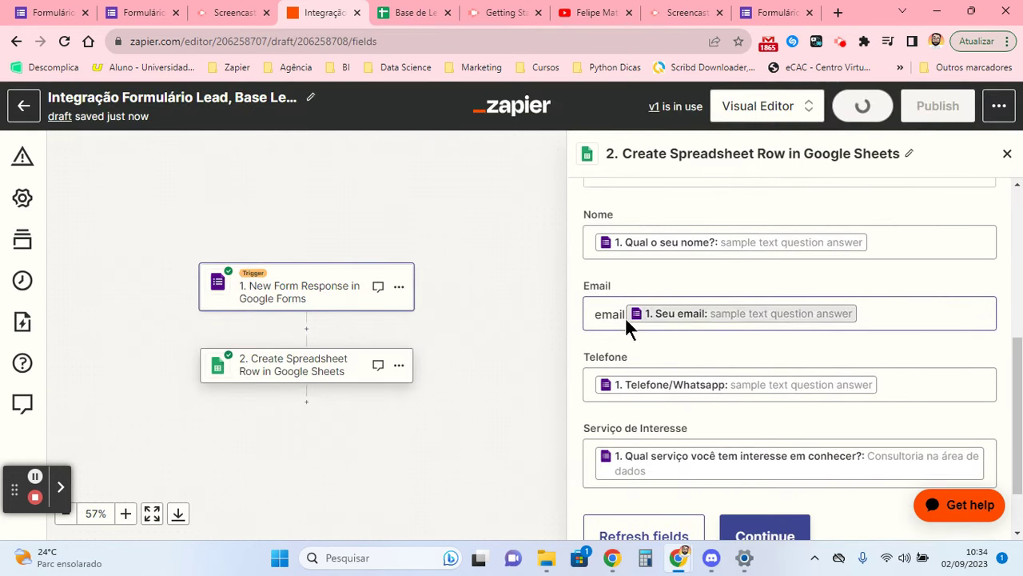
{"action": "left_click_drag", "start_coordinate": [625, 316], "coordinate": [596, 316]}
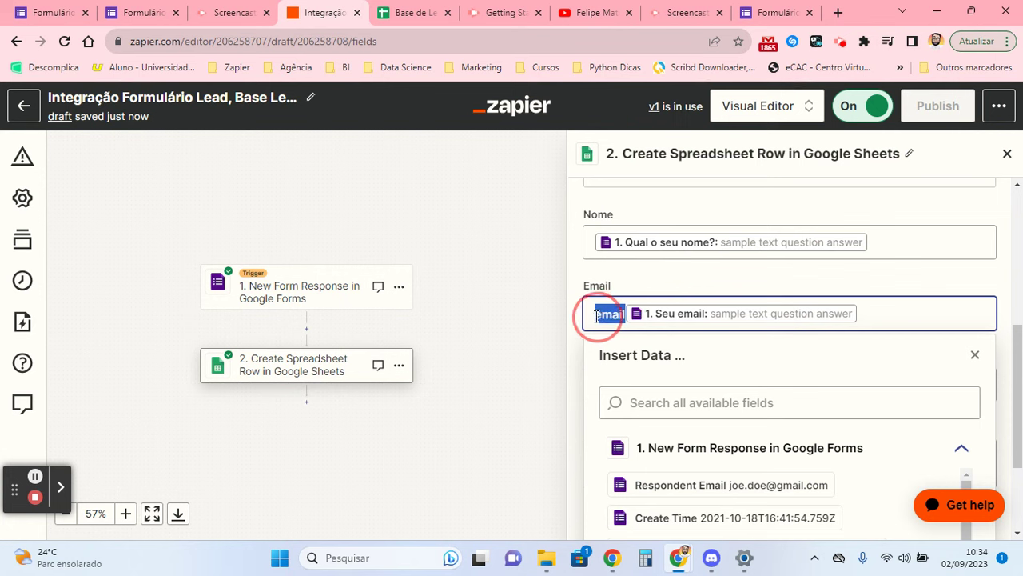
{"action": "key", "text": "BackSpace"}
{"action": "left_click", "coordinate": [628, 280]}
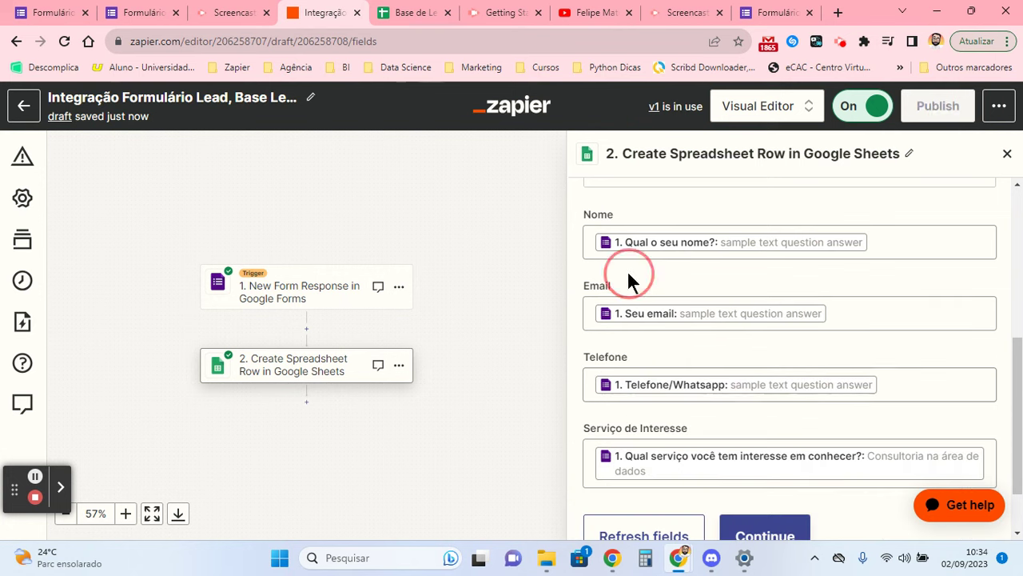
- Continue past the Sheets step and republish the corrected Zap as version v2
{"action": "left_click", "coordinate": [782, 528]}
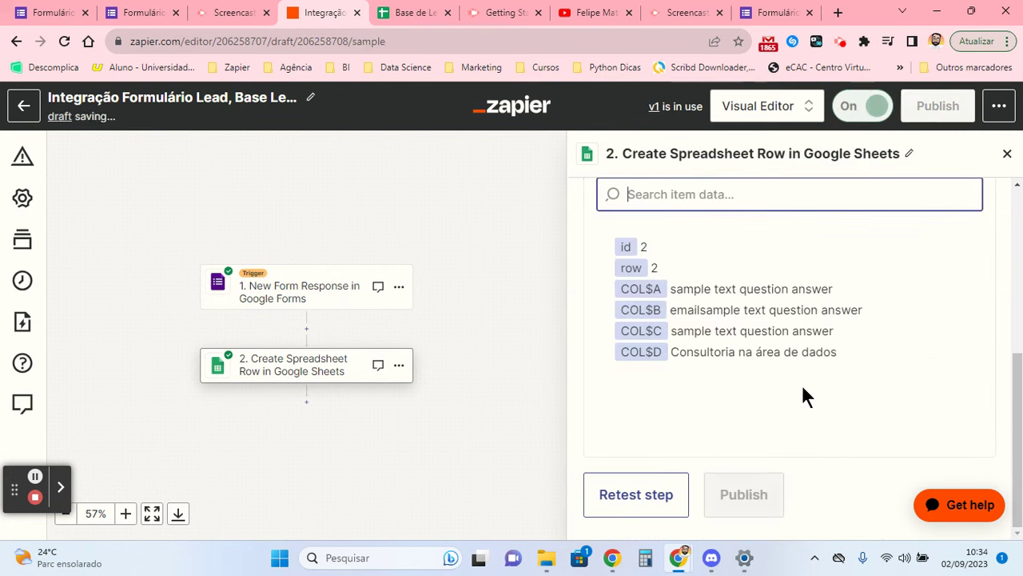
{"action": "left_click", "coordinate": [734, 497]}
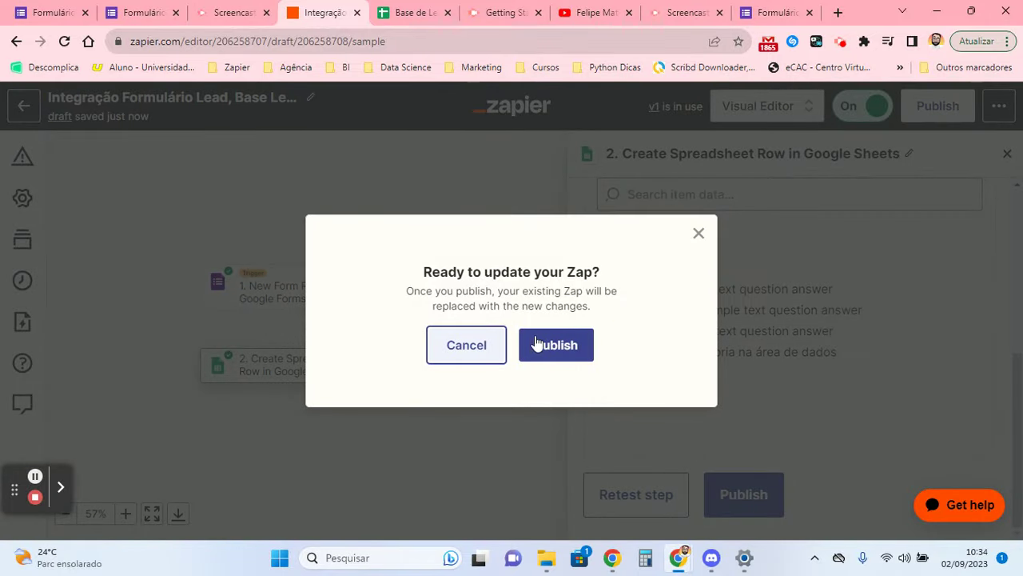
{"action": "left_click", "coordinate": [542, 342]}
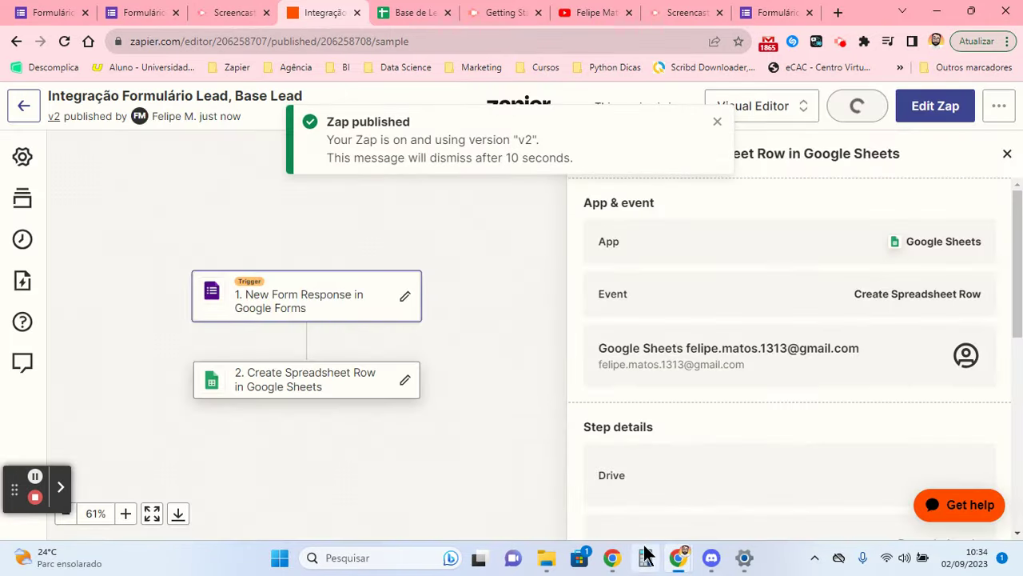
{"action": "mouse_move", "coordinate": [678, 557]}
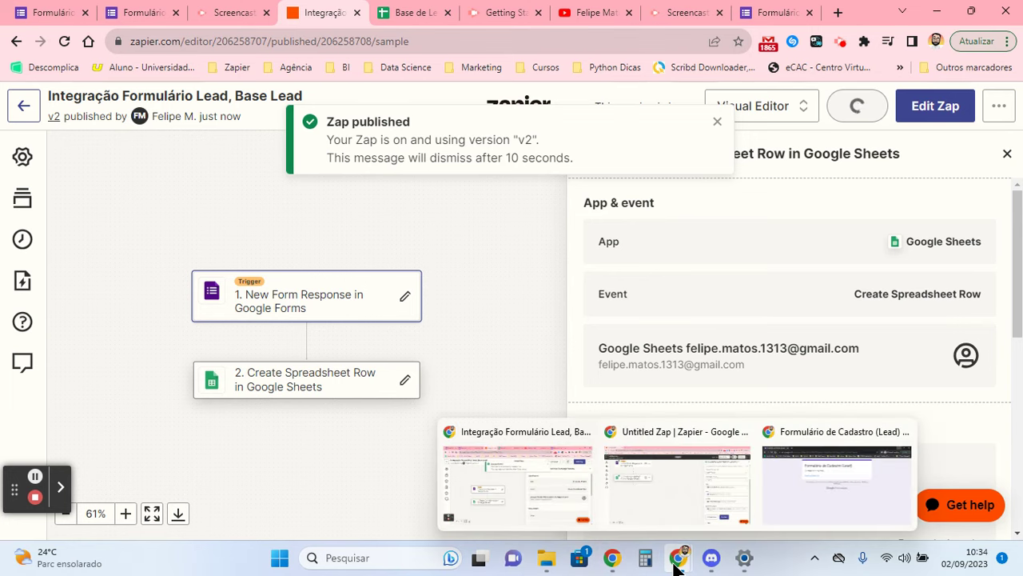
{"action": "left_click", "coordinate": [768, 488]}
- Start a second response, enter the lead's name and choose Consultoria na área de dados
{"action": "left_click", "coordinate": [324, 209]}
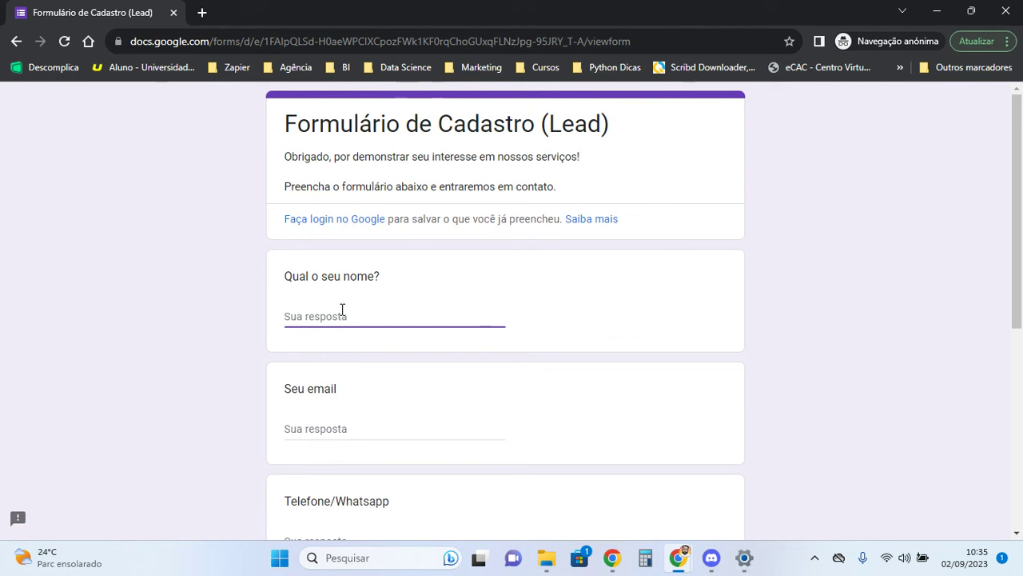
{"action": "key", "text": "Caps_Lock"}
{"action": "type", "text": "G"}
{"action": "key", "text": "Caps_Lock"}
{"action": "type", "text": "abriela"}
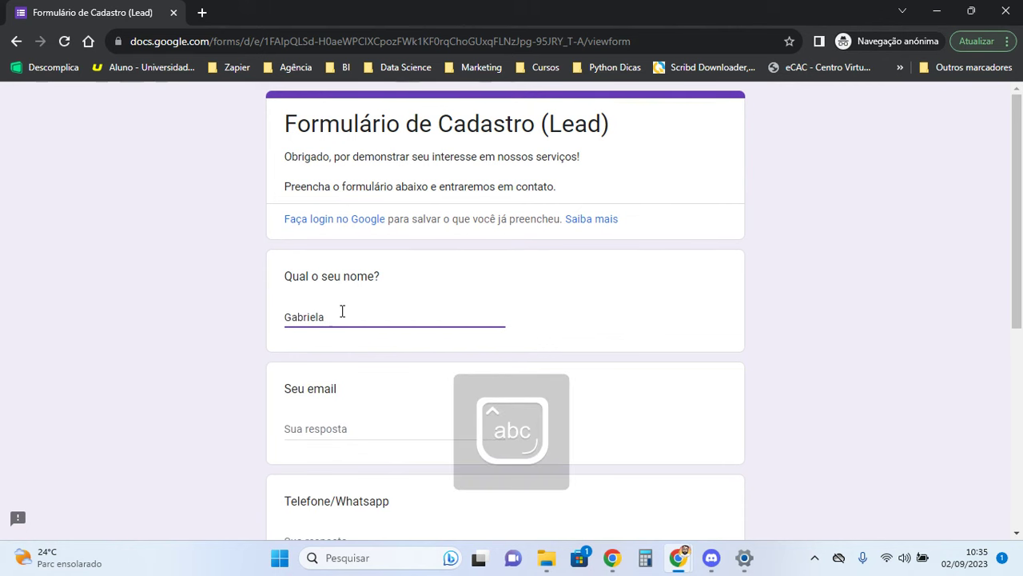
{"action": "scroll", "coordinate": [342, 311], "scroll_direction": "down", "scroll_amount": 5}
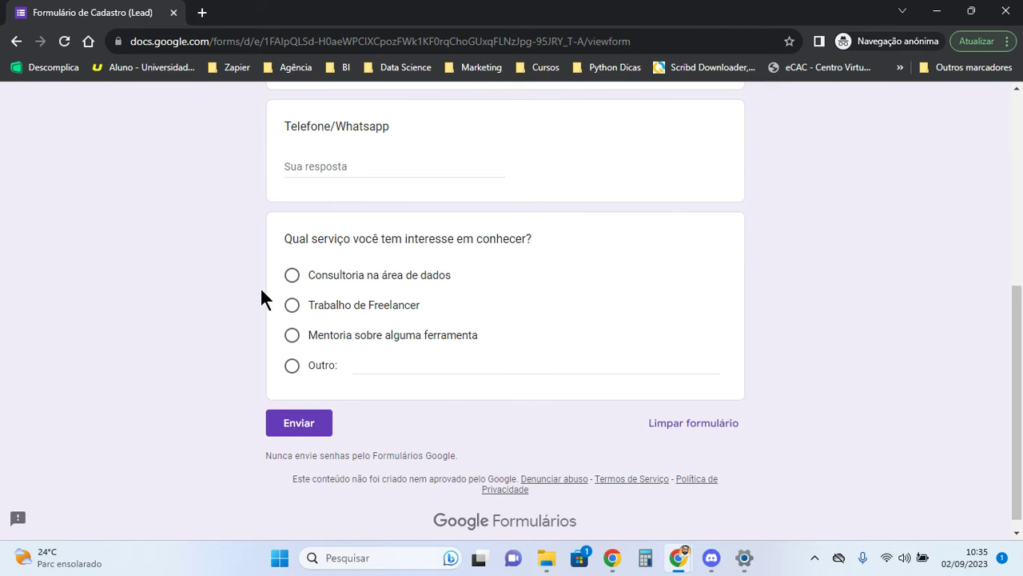
{"action": "scroll", "coordinate": [260, 297], "scroll_direction": "up", "scroll_amount": 5}
{"action": "left_click", "coordinate": [256, 295]}
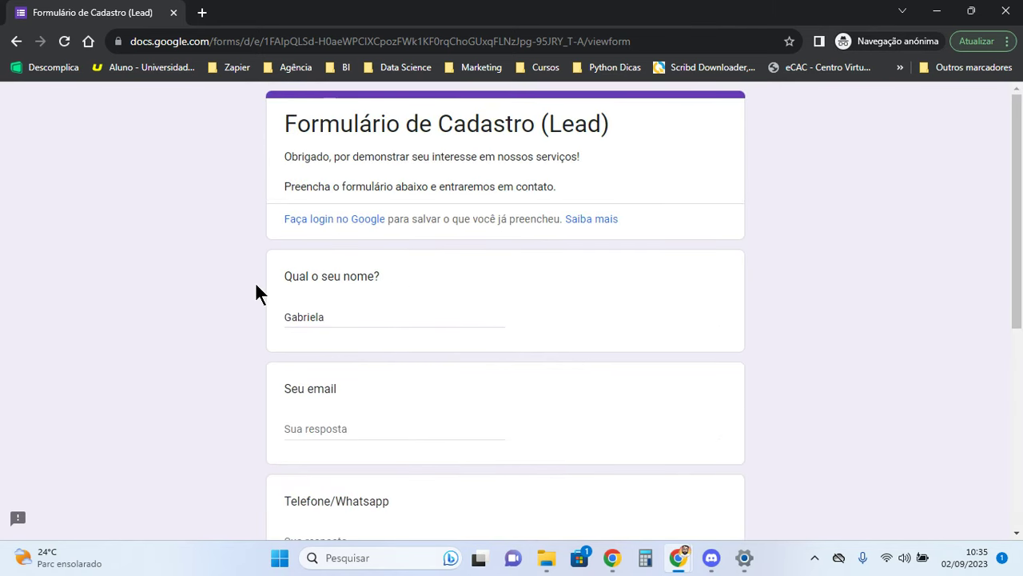
{"action": "scroll", "coordinate": [327, 321], "scroll_direction": "down", "scroll_amount": 5}
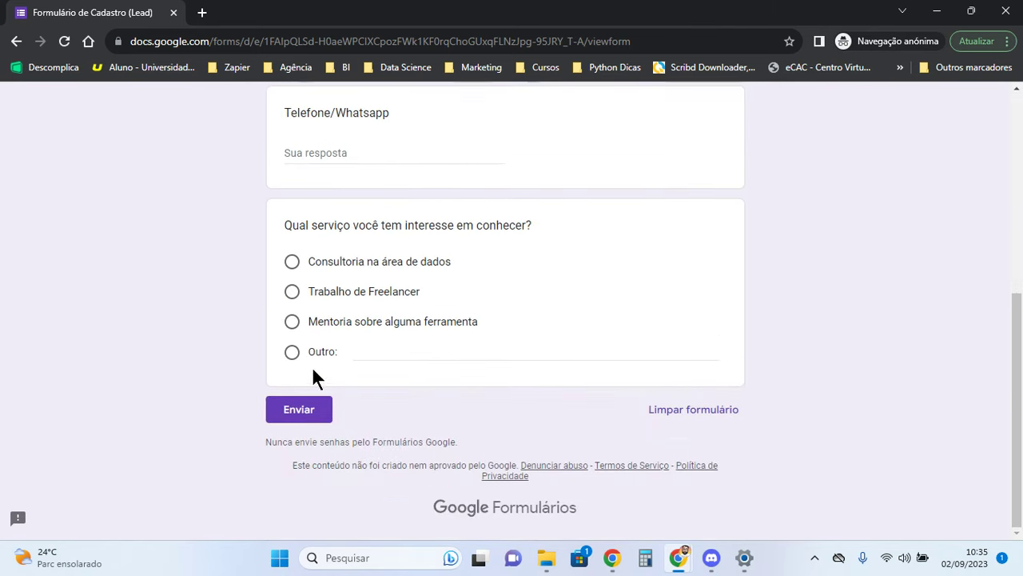
{"action": "left_click", "coordinate": [293, 262]}
{"action": "scroll", "coordinate": [361, 359], "scroll_direction": "up", "scroll_amount": 5}
{"action": "scroll", "coordinate": [379, 352], "scroll_direction": "down", "scroll_amount": 2}
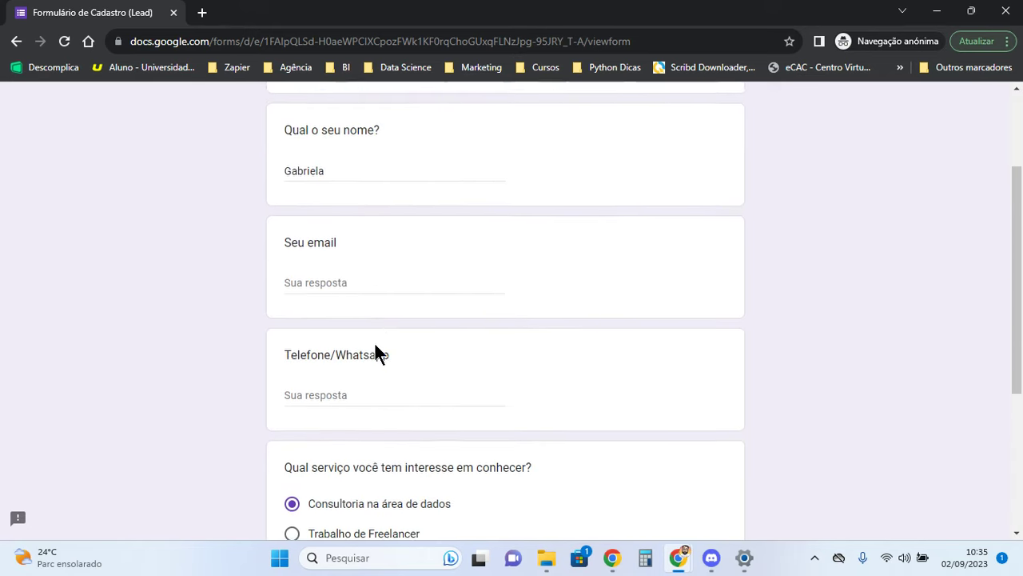
- Enter the second lead's email and phone, then submit the response
{"action": "left_click", "coordinate": [351, 281]}
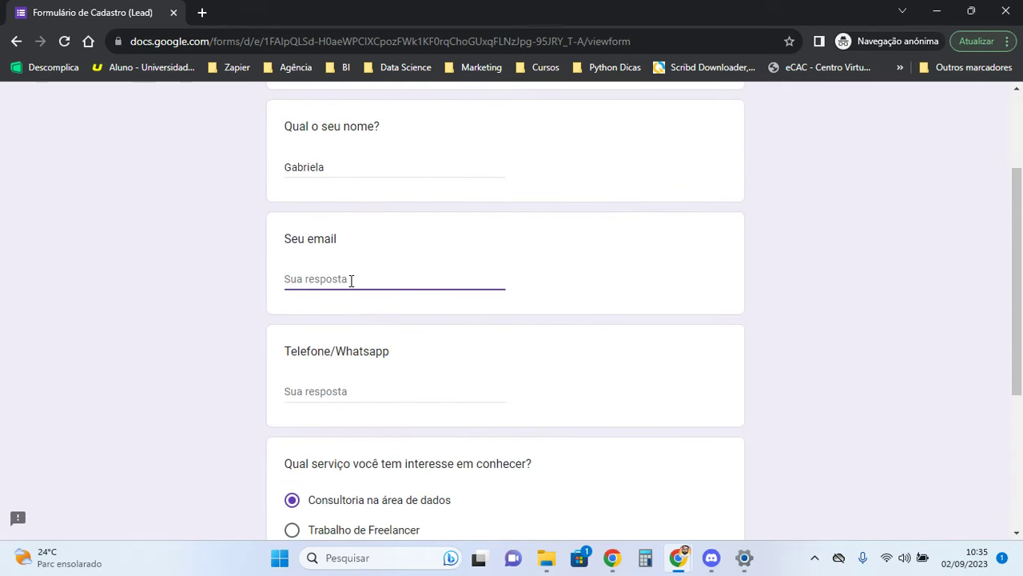
{"action": "key", "text": "Caps_Lock"}
{"action": "type", "text": "G"}
{"action": "key", "text": "Caps_Lock"}
{"action": "key", "text": "BackSpace"}
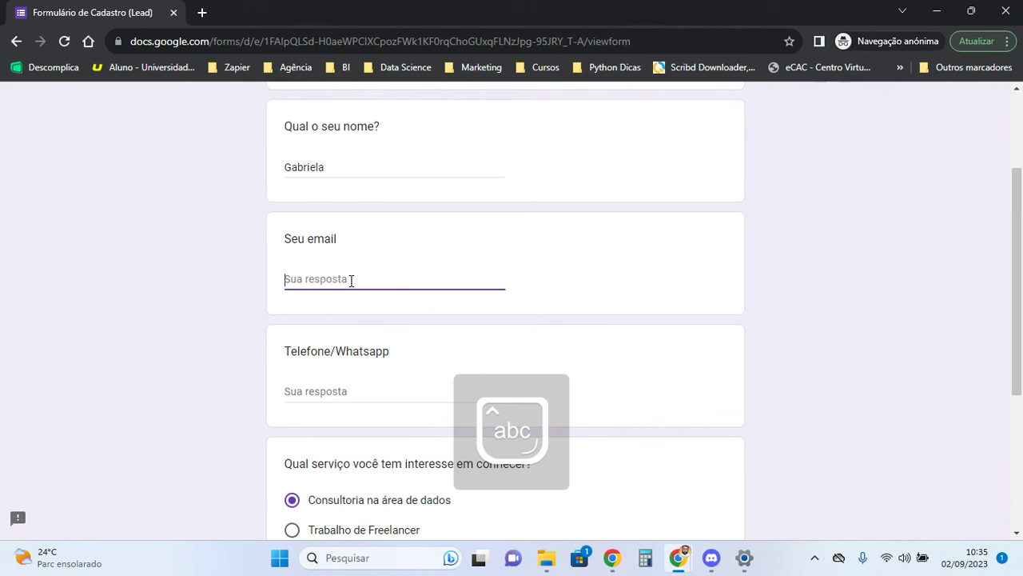
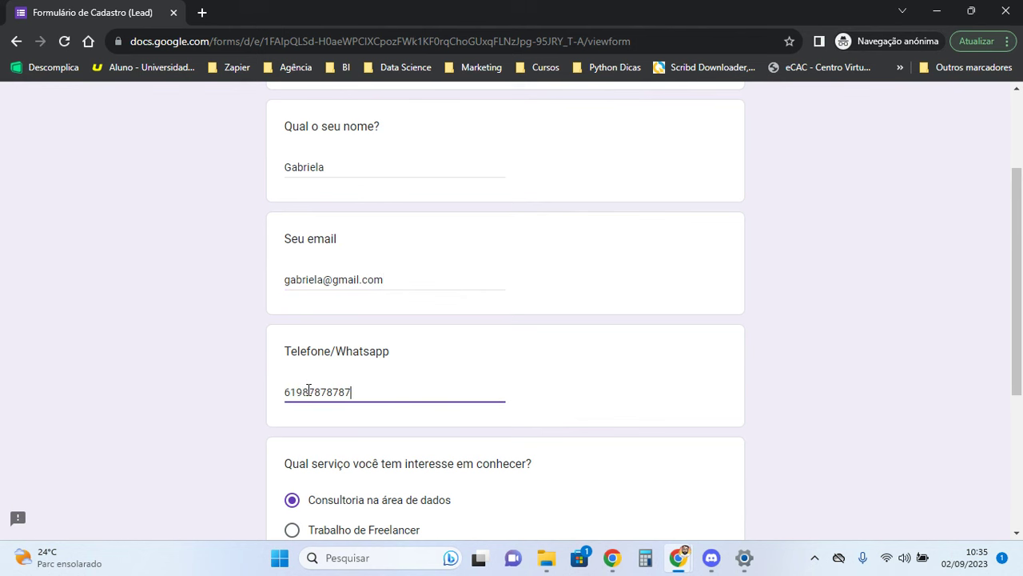
{"action": "scroll", "coordinate": [308, 391], "scroll_direction": "down", "scroll_amount": 3}
{"action": "left_click", "coordinate": [295, 415]}
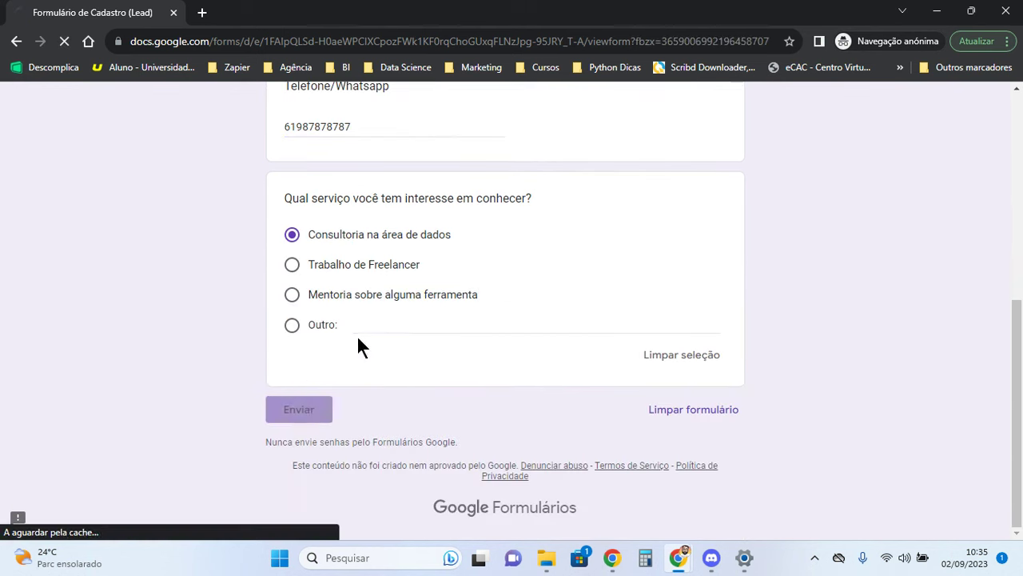
{"action": "left_click", "coordinate": [938, 13]}
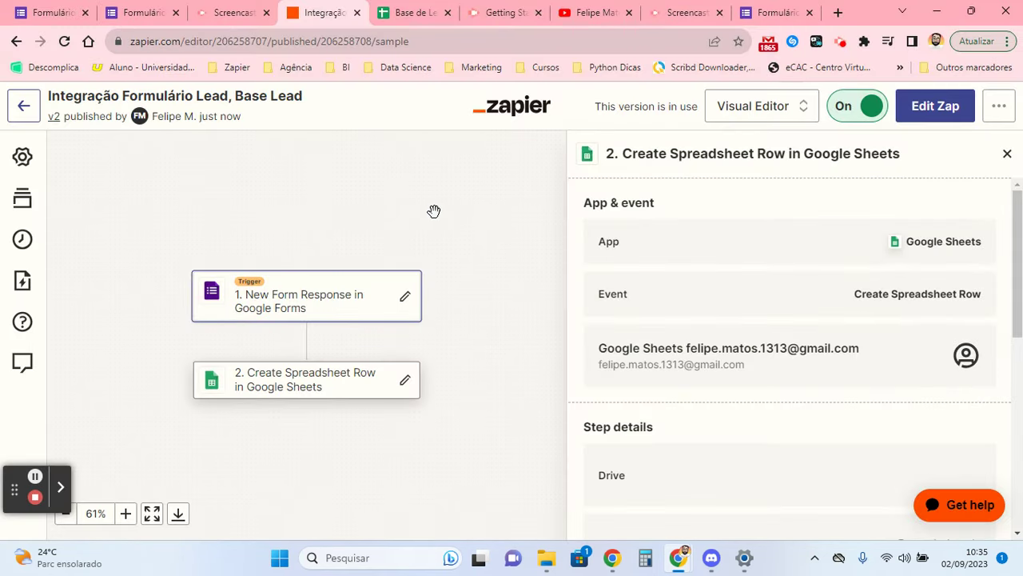
- Open the form's Respostas tab and compare the two leads' phone answers
{"action": "left_click", "coordinate": [133, 11]}
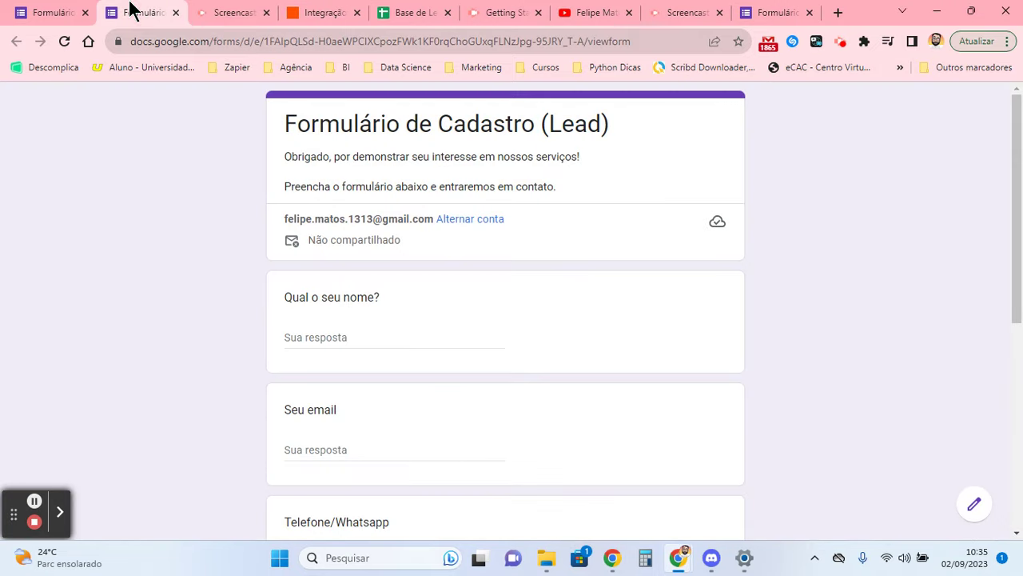
{"action": "left_click", "coordinate": [52, 12]}
{"action": "scroll", "coordinate": [360, 264], "scroll_direction": "down", "scroll_amount": 1}
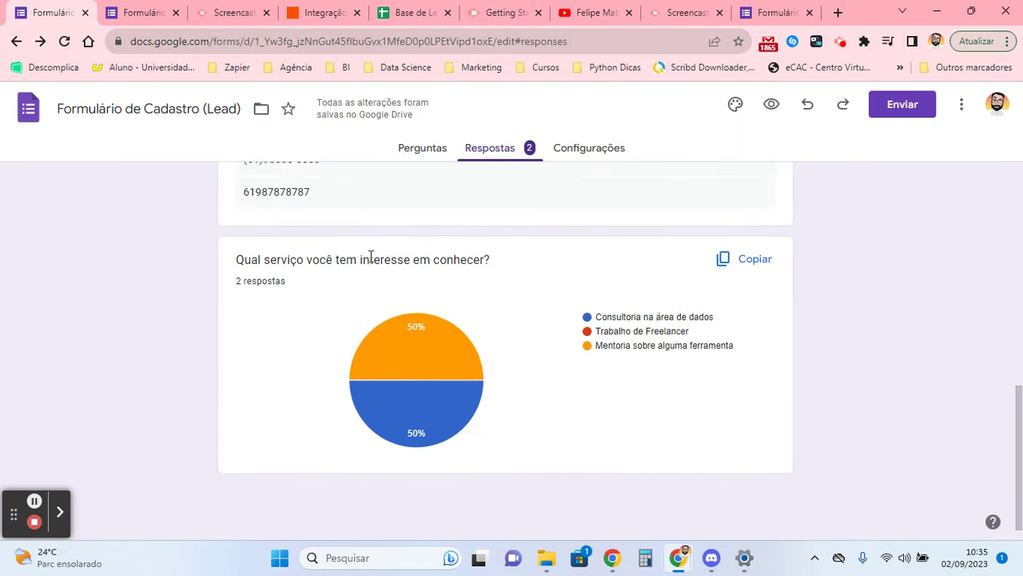
{"action": "scroll", "coordinate": [314, 289], "scroll_direction": "up", "scroll_amount": 1}
{"action": "scroll", "coordinate": [287, 263], "scroll_direction": "up", "scroll_amount": 1}
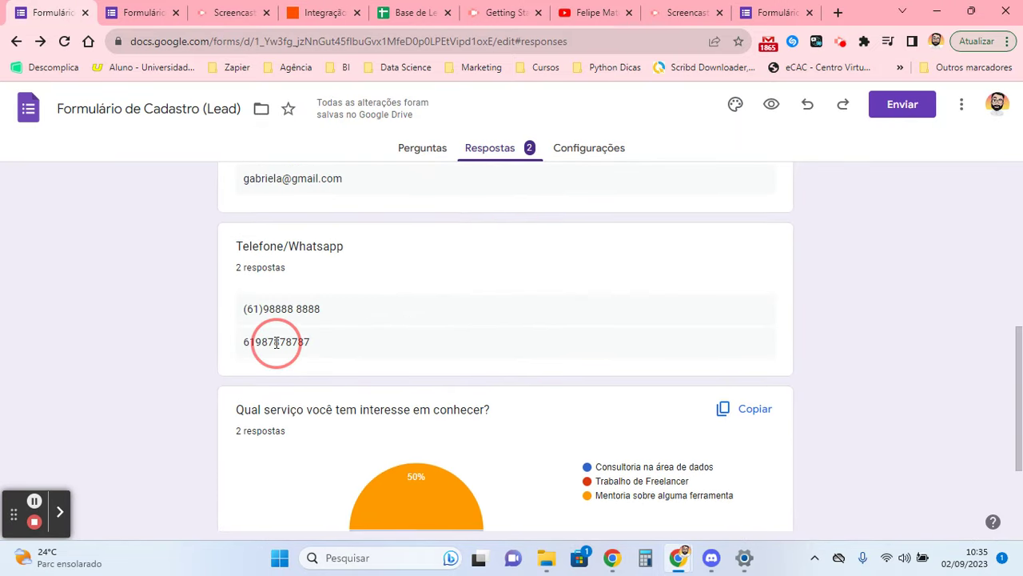
{"action": "double_click", "coordinate": [275, 342]}
{"action": "left_click", "coordinate": [290, 311]}
{"action": "triple_click", "coordinate": [289, 312]}
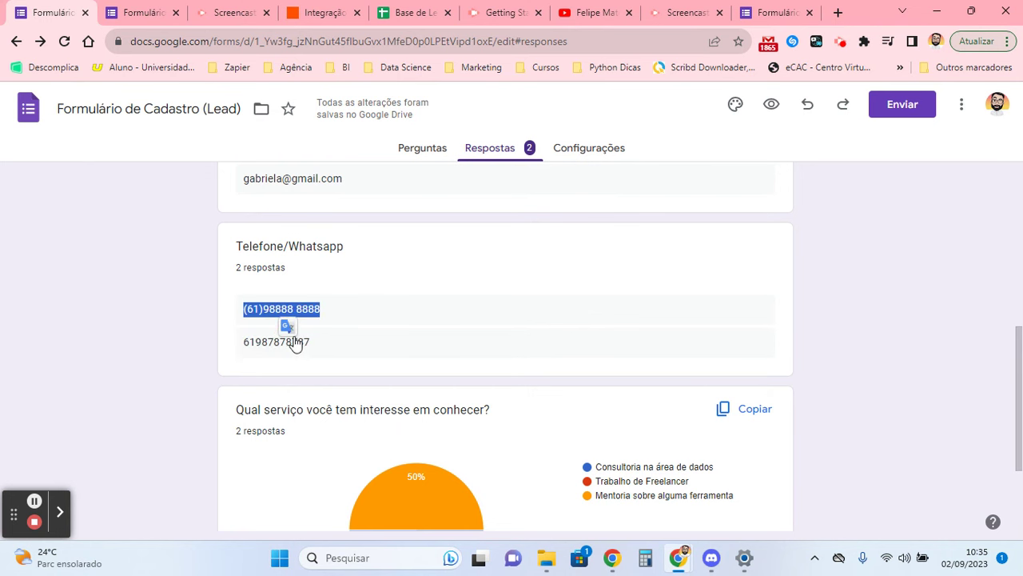
{"action": "left_click", "coordinate": [292, 342]}
- Check the Consultoria chart entry and both names, then select row 3 in Base de Leads
{"action": "scroll", "coordinate": [414, 365], "scroll_direction": "down", "scroll_amount": 2}
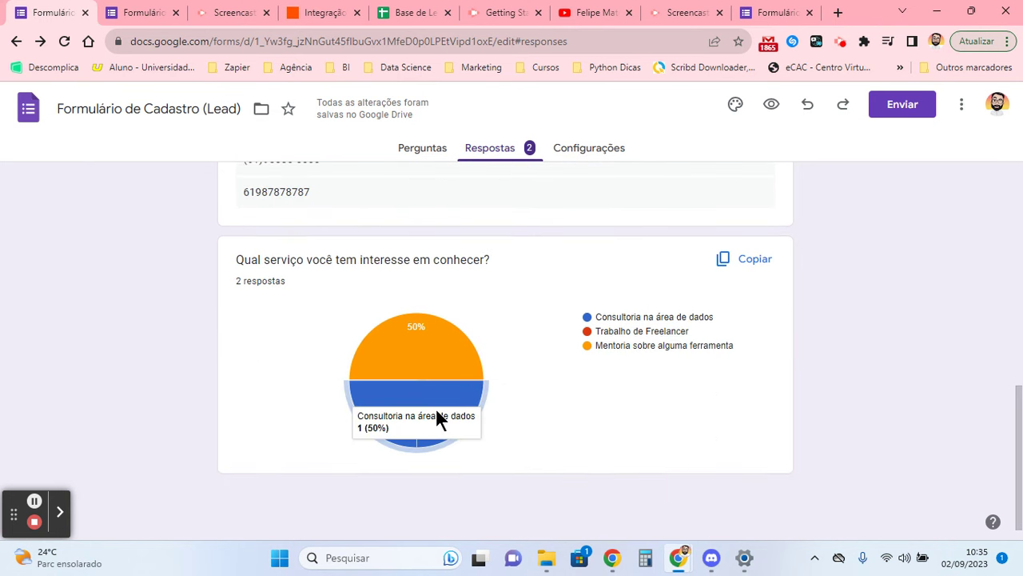
{"action": "double_click", "coordinate": [628, 316]}
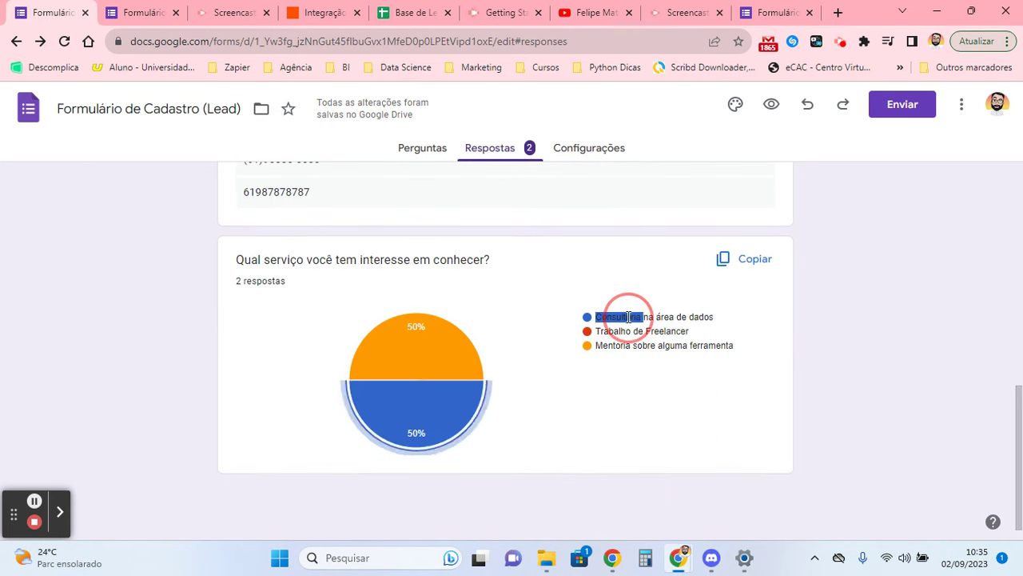
{"action": "scroll", "coordinate": [453, 384], "scroll_direction": "up", "scroll_amount": 7}
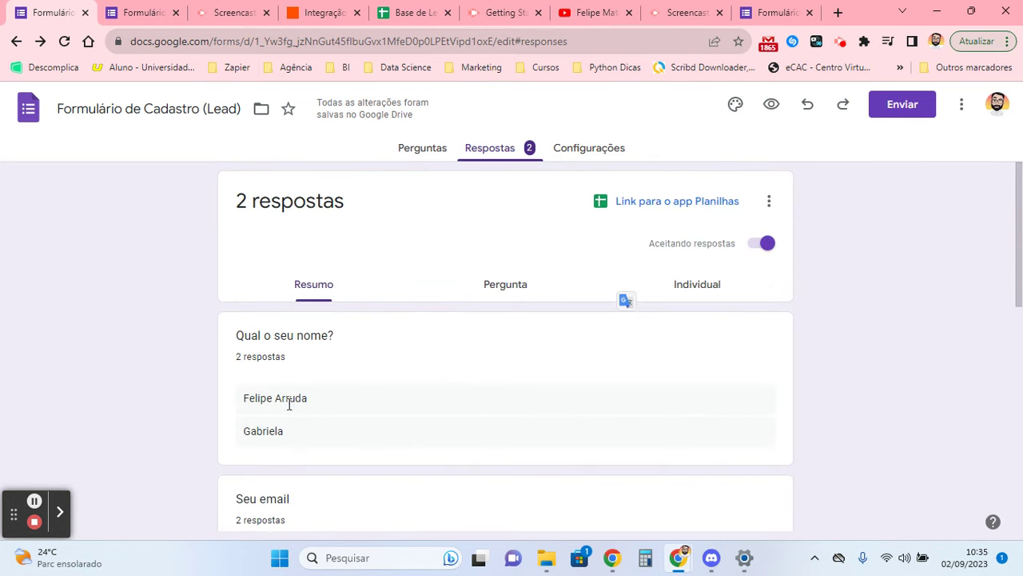
{"action": "scroll", "coordinate": [289, 404], "scroll_direction": "down", "scroll_amount": 2}
{"action": "left_click_drag", "start_coordinate": [252, 248], "coordinate": [315, 293]}
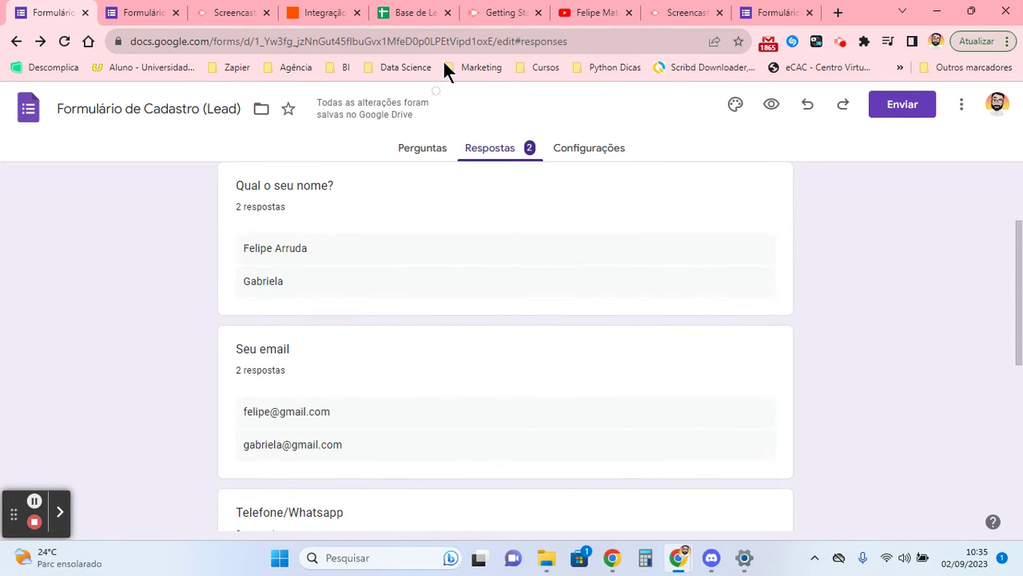
{"action": "left_click", "coordinate": [428, 10]}
{"action": "left_click", "coordinate": [144, 248]}
{"action": "left_click", "coordinate": [55, 243]}
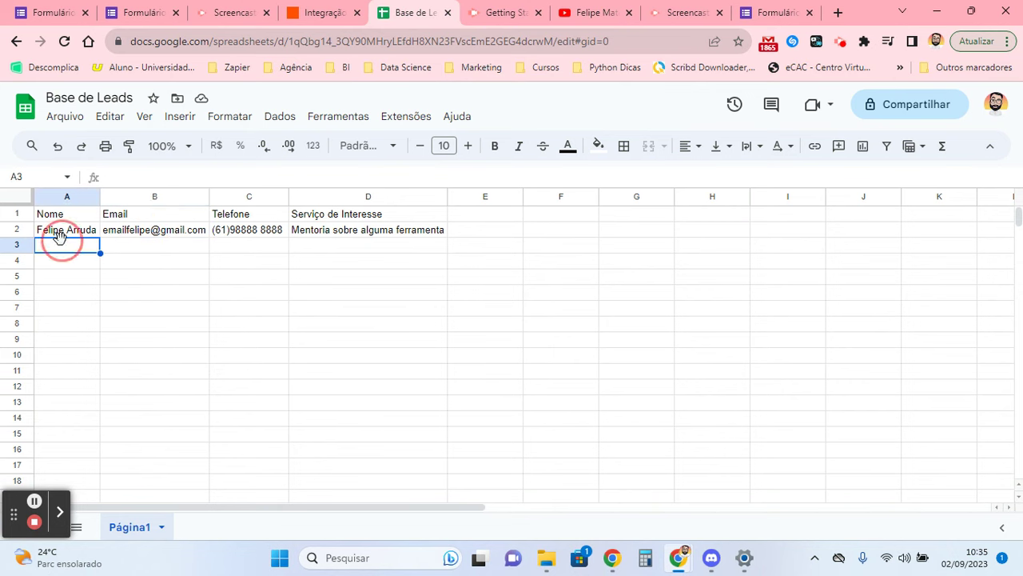
- Review the Create Spreadsheet Row field mappings in Zapier and close its details panel
{"action": "left_click", "coordinate": [328, 11]}
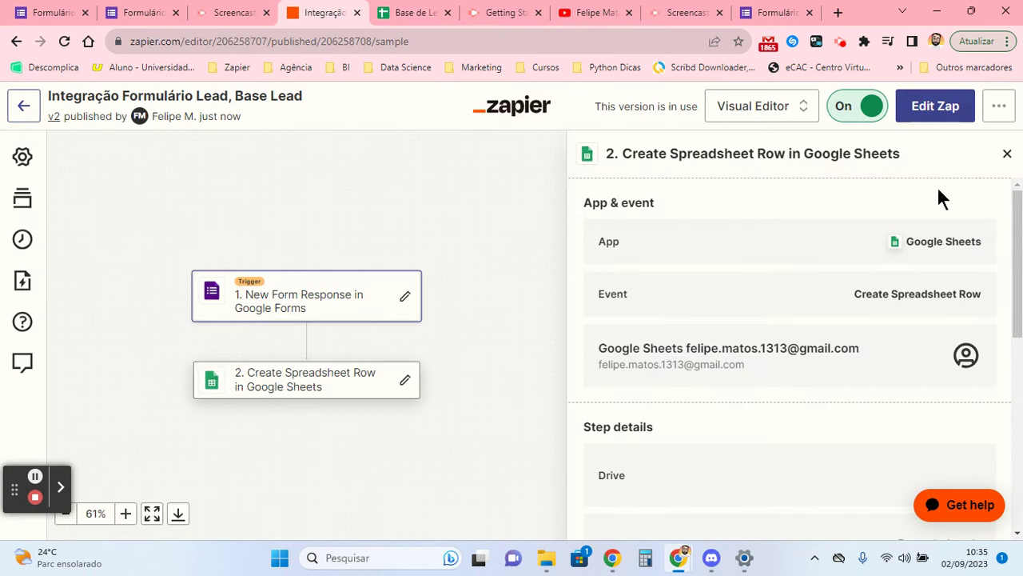
{"action": "scroll", "coordinate": [812, 342], "scroll_direction": "down", "scroll_amount": 6}
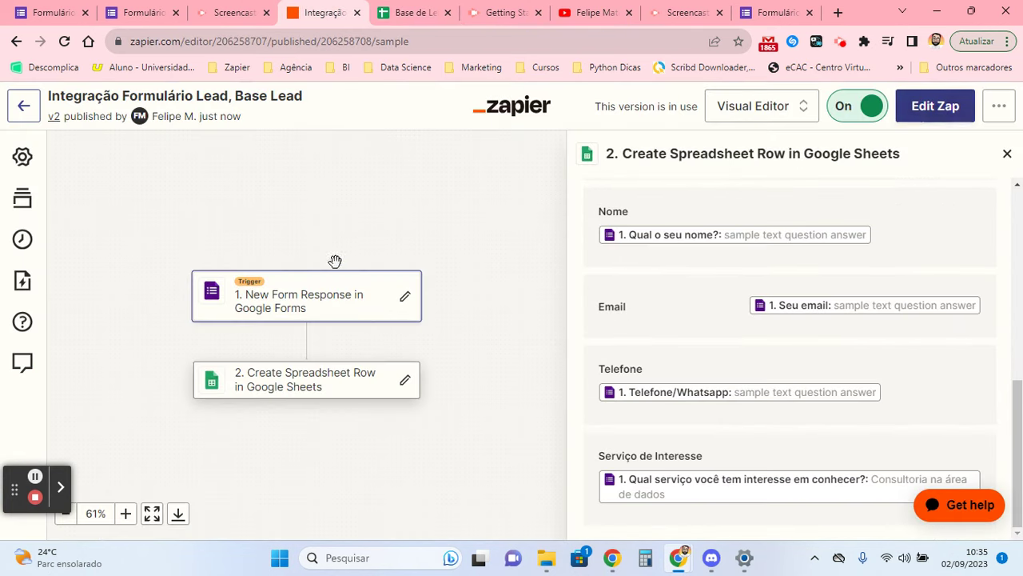
{"action": "scroll", "coordinate": [958, 440], "scroll_direction": "up", "scroll_amount": 8}
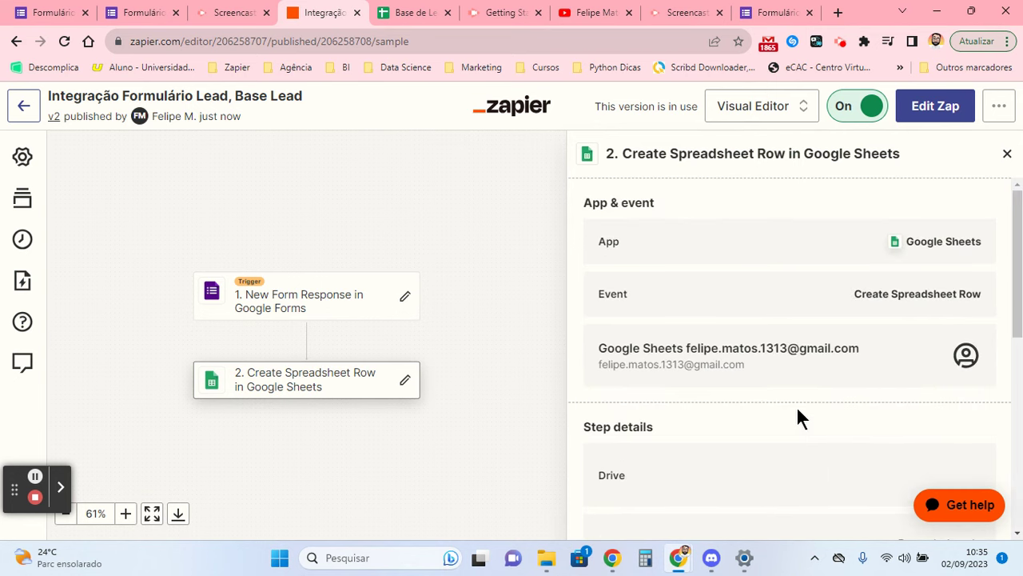
{"action": "left_click", "coordinate": [1008, 153]}
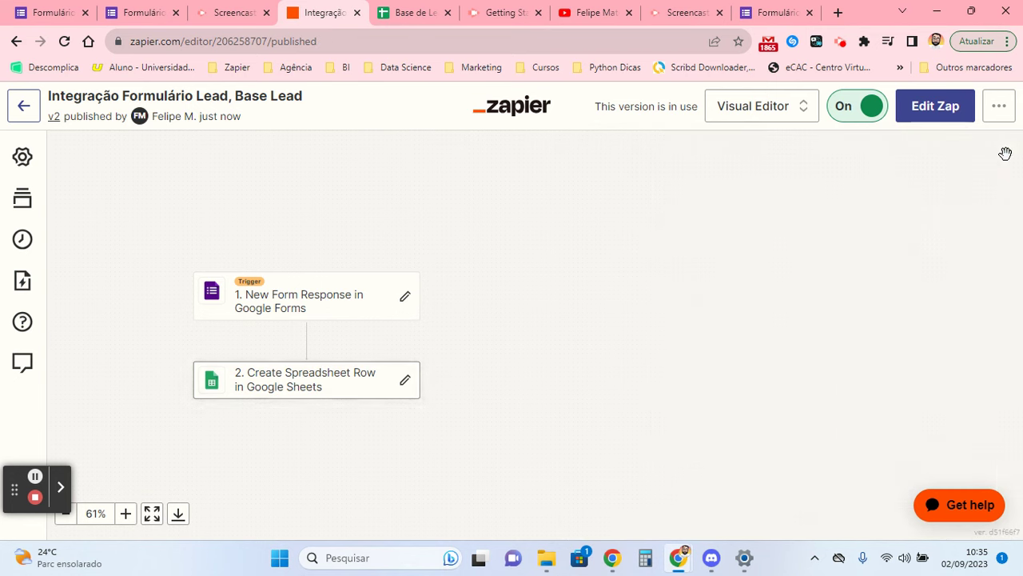
- Compare the emails in B2 and B3, review table A1:D3, then return to Zapier
{"action": "left_click", "coordinate": [424, 9]}
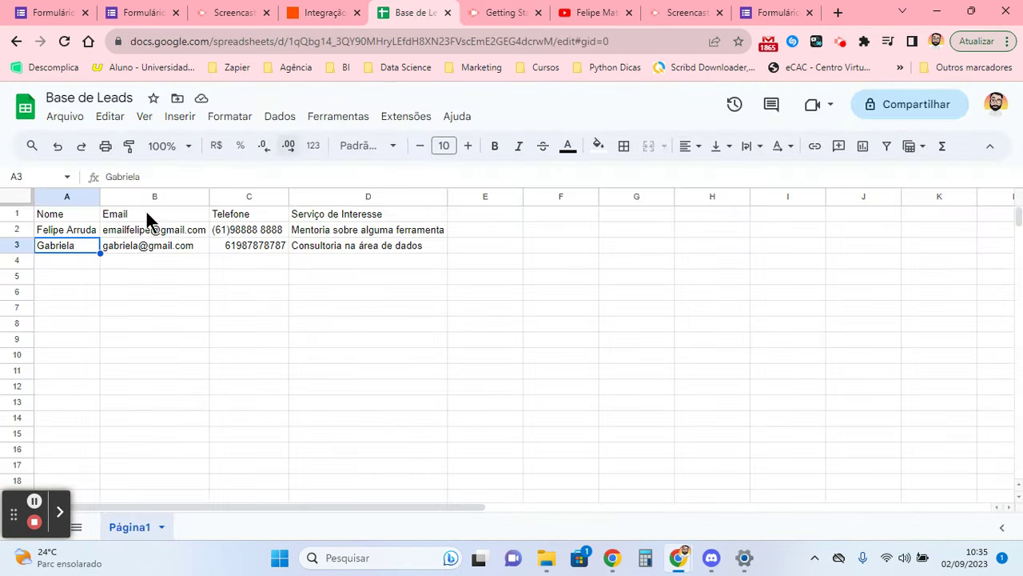
{"action": "left_click", "coordinate": [136, 246]}
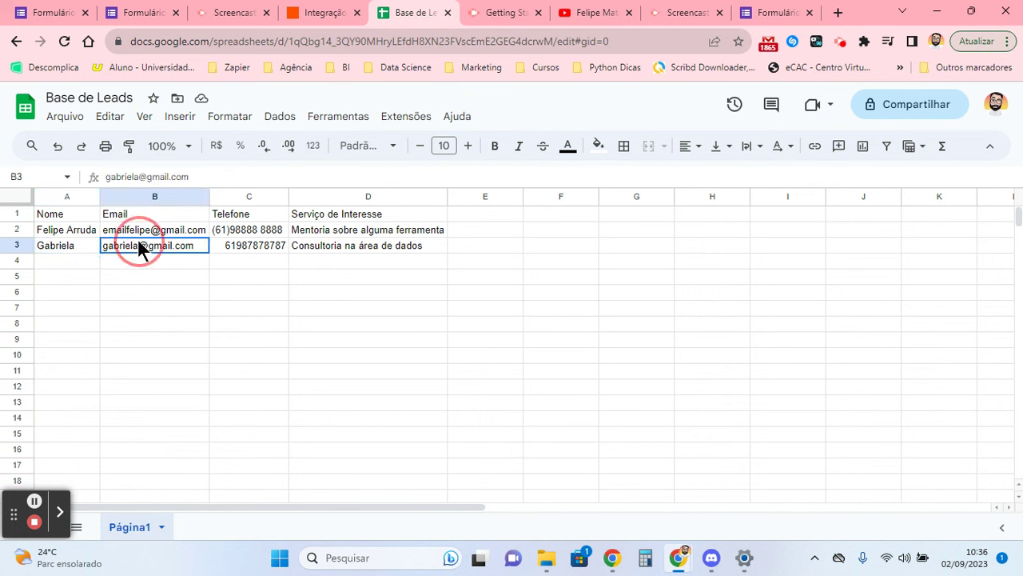
{"action": "left_click", "coordinate": [133, 232]}
{"action": "left_click", "coordinate": [95, 276]}
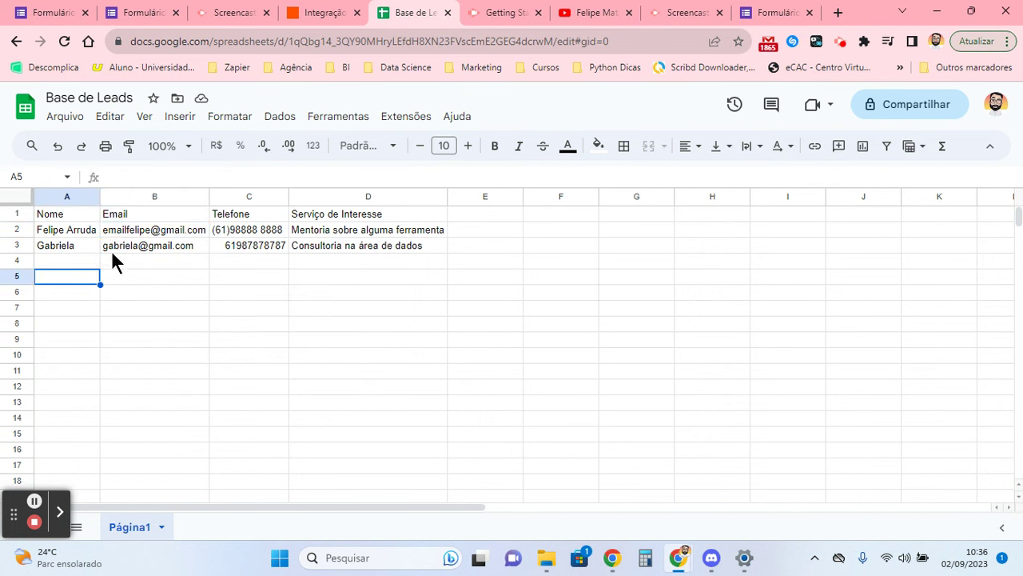
{"action": "left_click", "coordinate": [112, 232]}
{"action": "left_click", "coordinate": [173, 244]}
{"action": "left_click_drag", "start_coordinate": [67, 214], "coordinate": [426, 251]}
{"action": "left_click", "coordinate": [416, 261]}
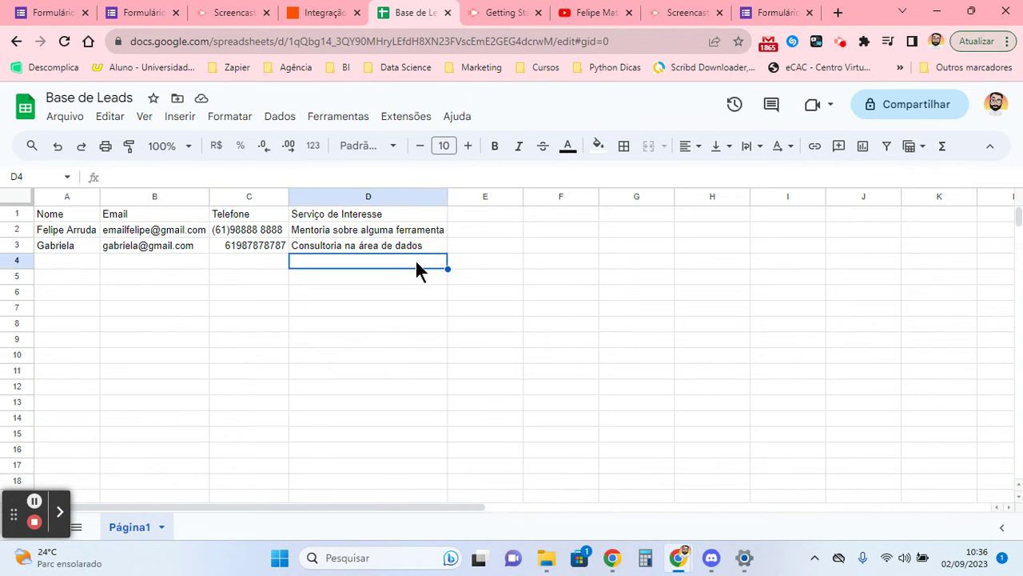
{"action": "left_click", "coordinate": [224, 10]}
{"action": "left_click", "coordinate": [312, 11]}
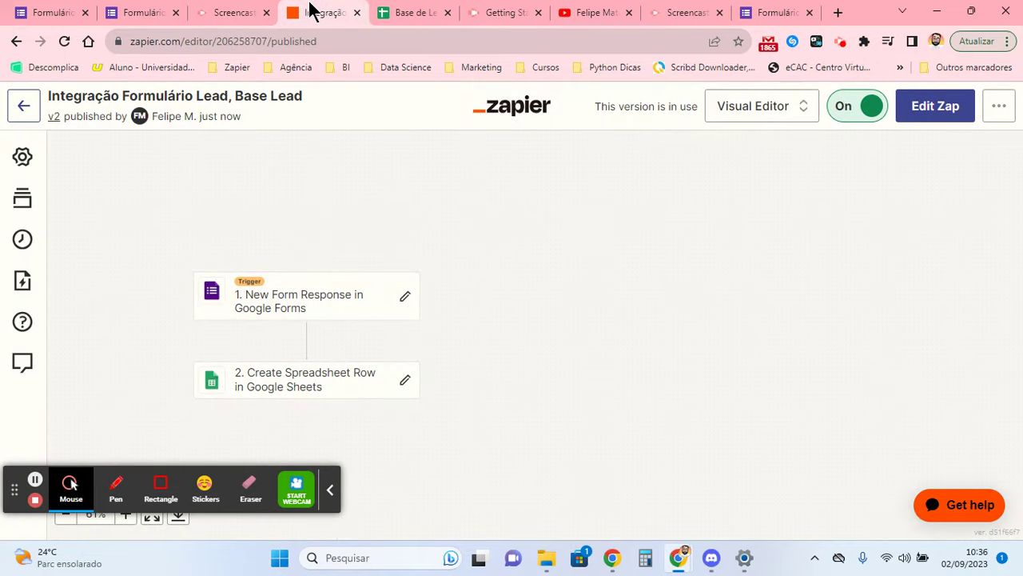